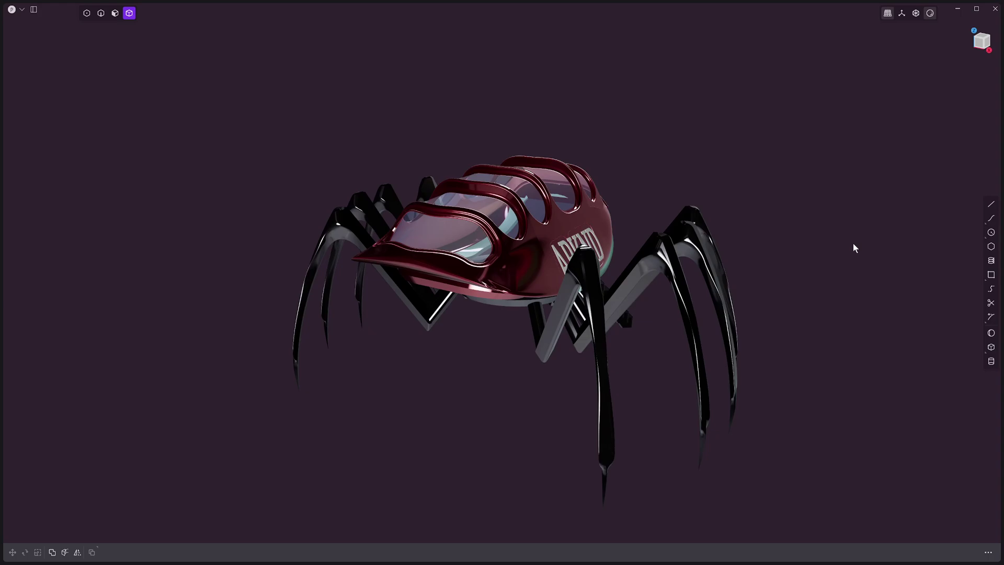
Examine the rendered spider vehicle from several angles.
{"action": "middle_click_drag", "start_coordinate": [854, 245], "coordinate": [839, 291]}
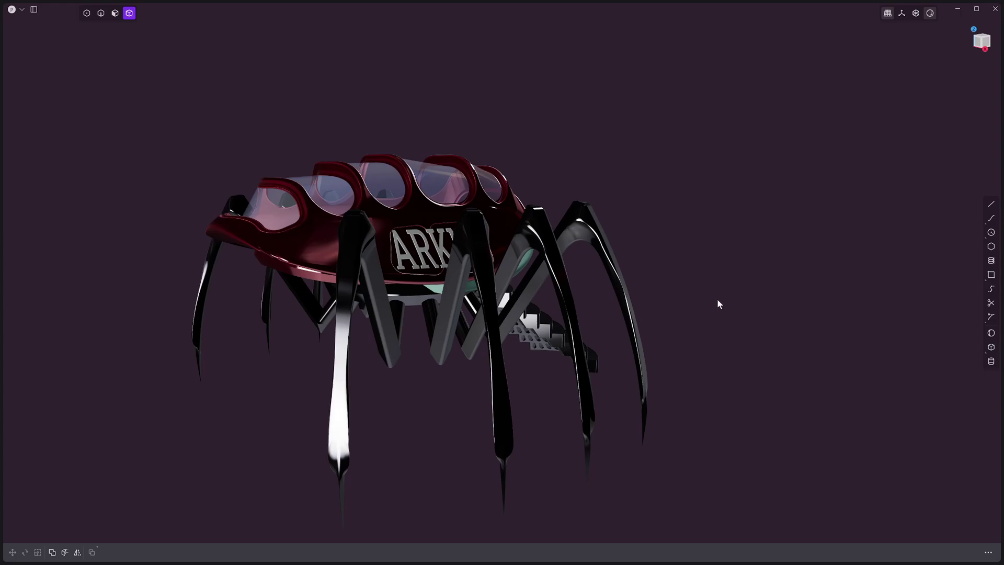
{"action": "middle_click_drag", "start_coordinate": [717, 303], "coordinate": [770, 313], "text": "shift"}
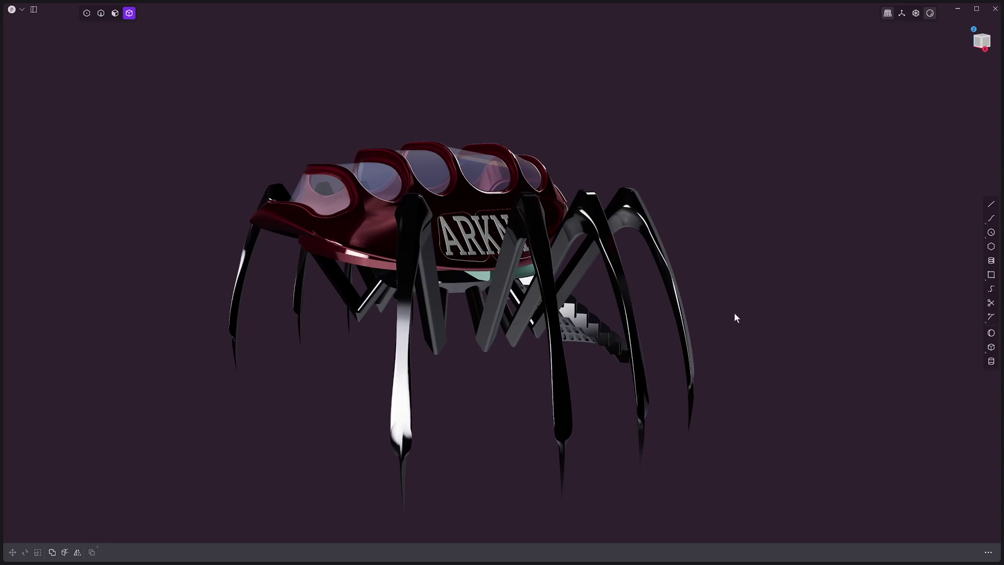
{"action": "middle_click_drag", "start_coordinate": [749, 305], "coordinate": [774, 304]}
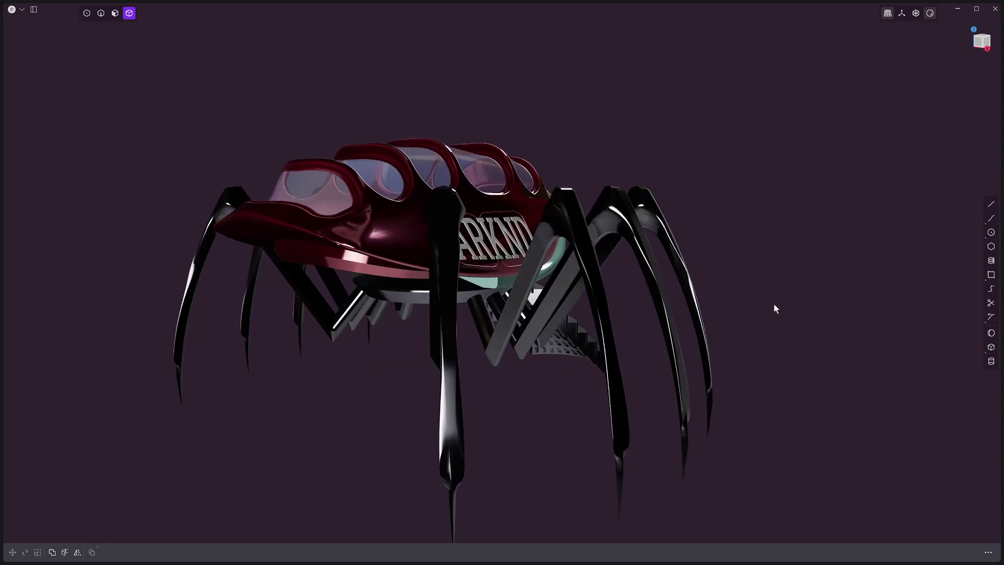
{"action": "mouse_move", "coordinate": [748, 340]}
{"action": "middle_mouse_down", "text": "shift"}
{"action": "mouse_move", "coordinate": [751, 319]}
{"action": "mouse_move", "coordinate": [760, 334]}
{"action": "middle_mouse_up", "text": "shift"}
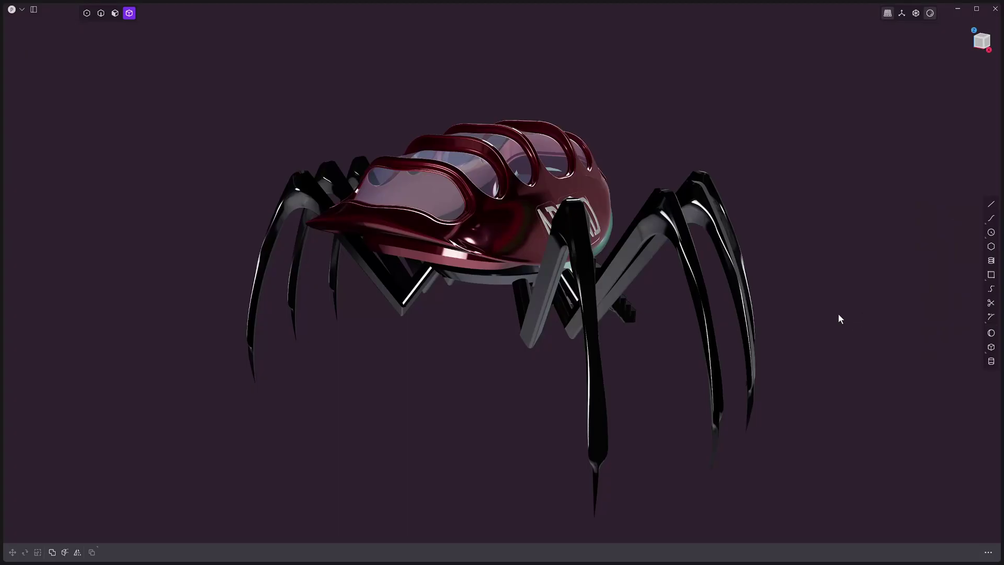
{"action": "middle_click_drag", "start_coordinate": [818, 331], "coordinate": [789, 365]}
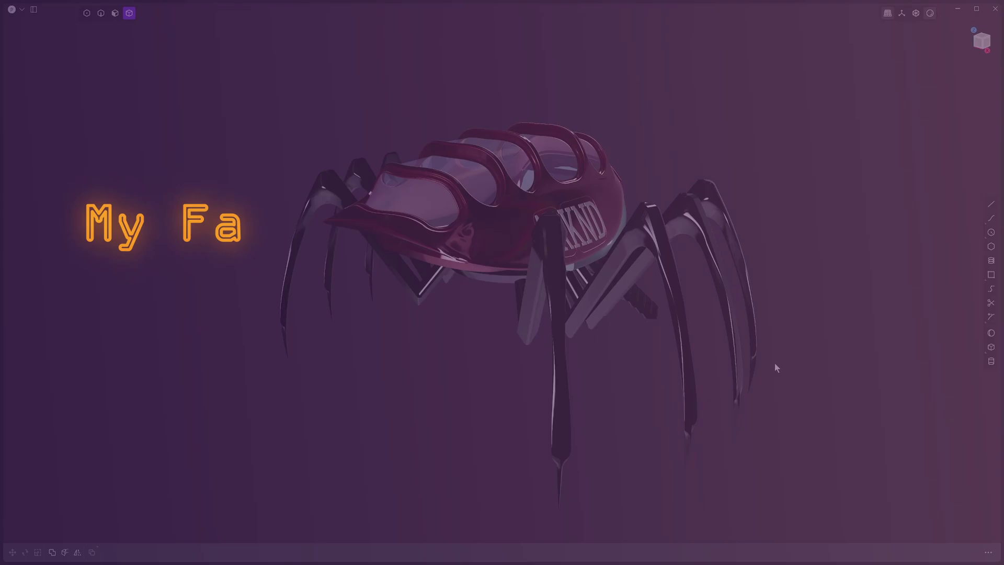
{"action": "mouse_move", "coordinate": [763, 403]}
{"action": "middle_mouse_down"}
{"action": "mouse_move", "coordinate": [839, 407]}
{"action": "mouse_move", "coordinate": [800, 413]}
{"action": "mouse_move", "coordinate": [810, 364]}
{"action": "middle_mouse_up"}
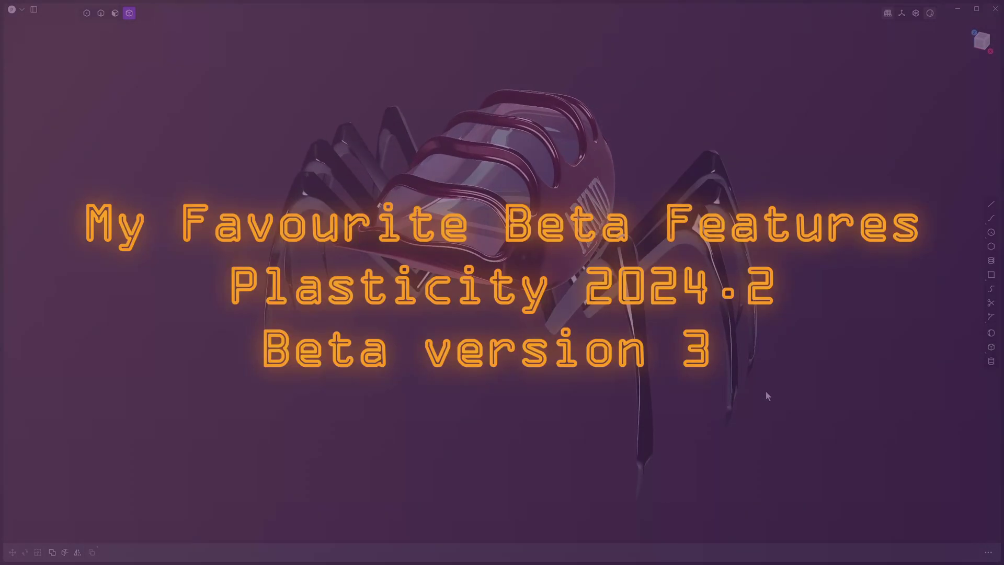
{"action": "middle_click_drag", "start_coordinate": [767, 396], "coordinate": [639, 390]}
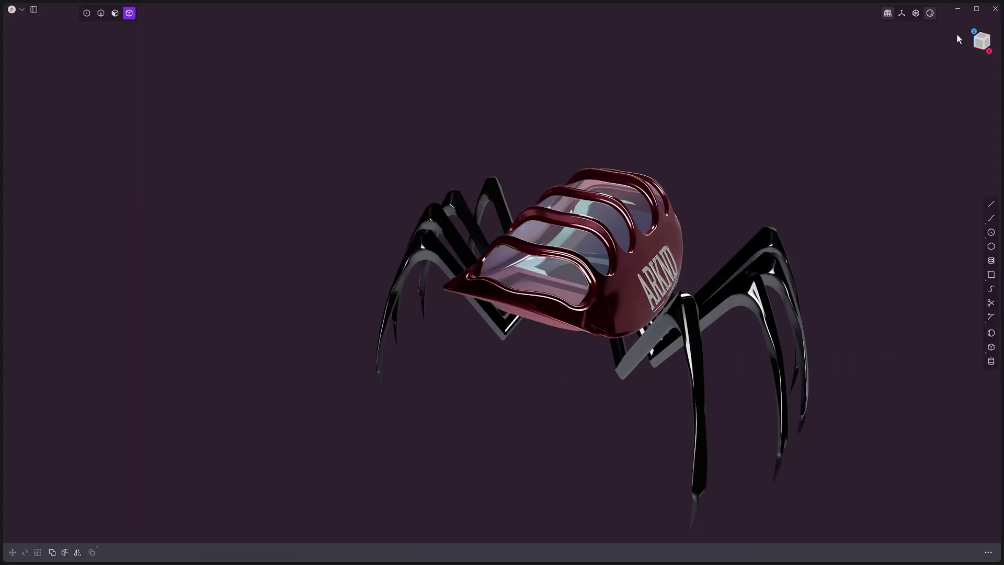
Switch the spider model from rendered to matcap shading and choose the half-grey, half-purple matcap.
{"action": "left_click", "coordinate": [930, 14]}
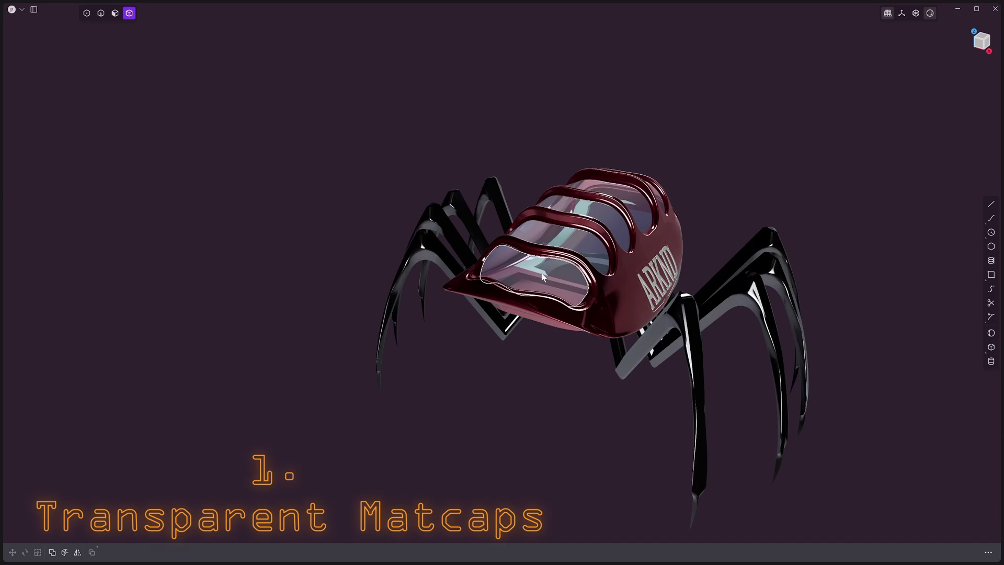
{"action": "left_click", "coordinate": [931, 14]}
{"action": "middle_click_drag", "start_coordinate": [732, 309], "coordinate": [690, 301]}
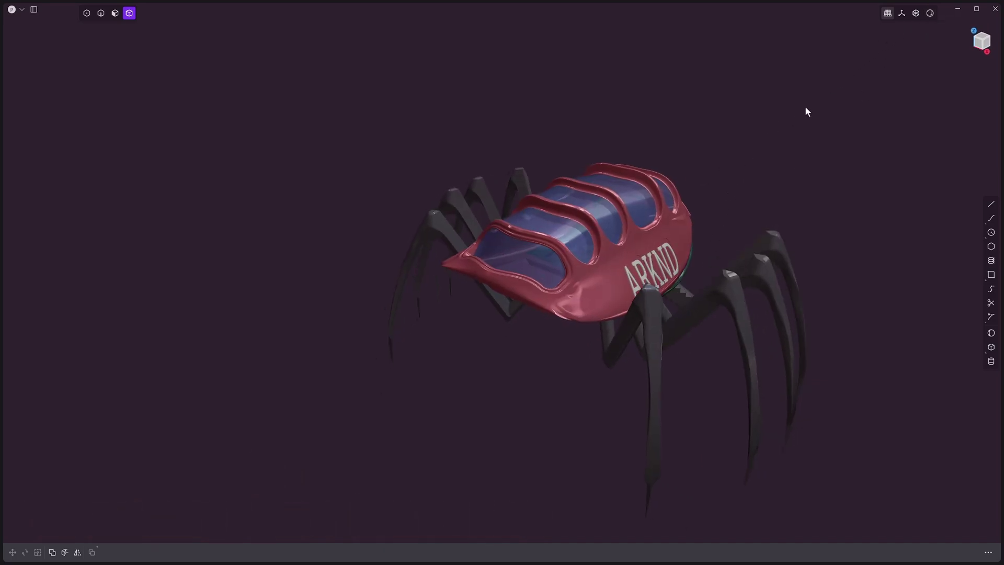
{"action": "mouse_move", "coordinate": [930, 15]}
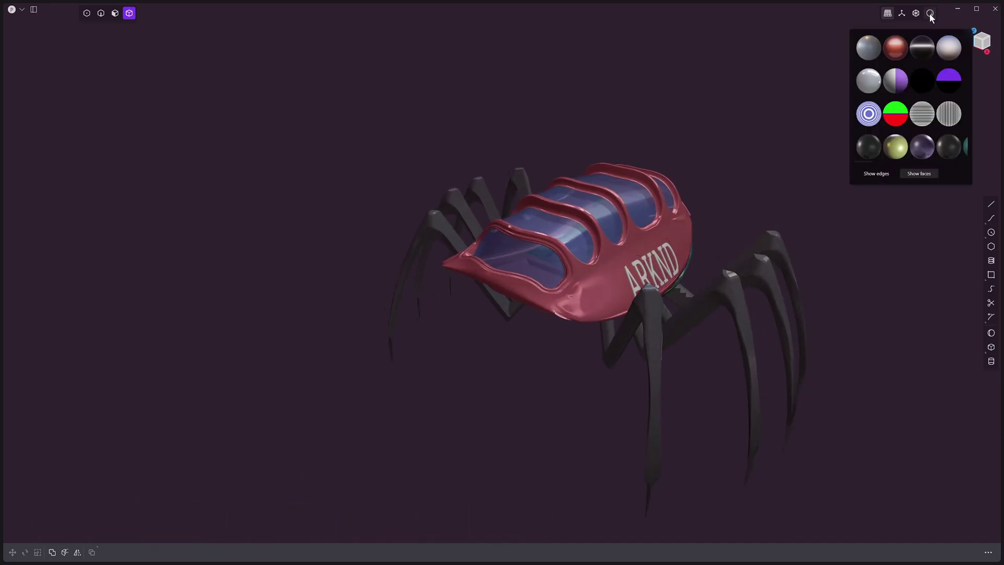
{"action": "left_click", "coordinate": [902, 80]}
{"action": "mouse_move", "coordinate": [758, 207]}
{"action": "middle_mouse_down"}
{"action": "mouse_move", "coordinate": [704, 219]}
{"action": "mouse_move", "coordinate": [758, 199]}
{"action": "middle_mouse_up"}
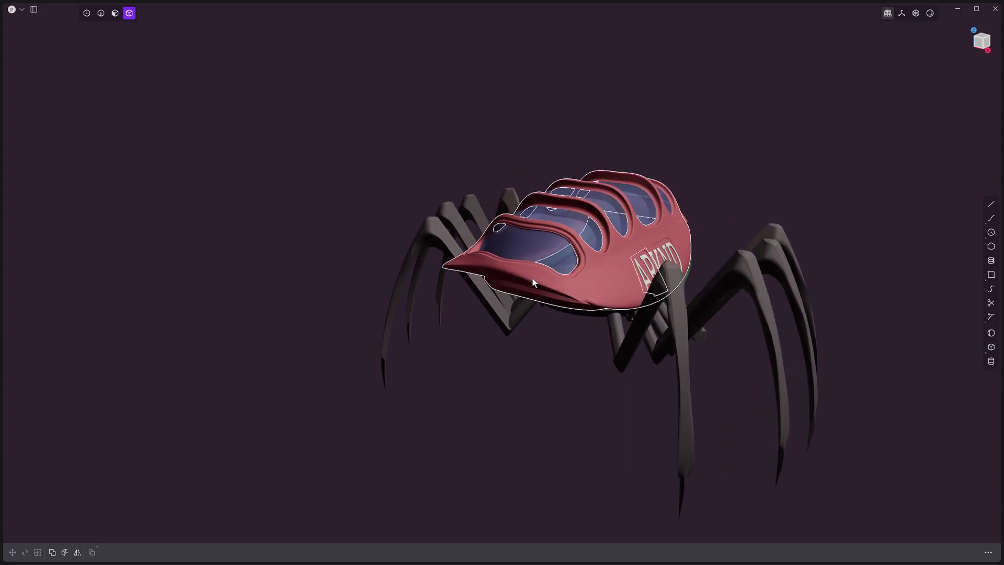
{"action": "middle_click_drag", "start_coordinate": [532, 277], "coordinate": [658, 171]}
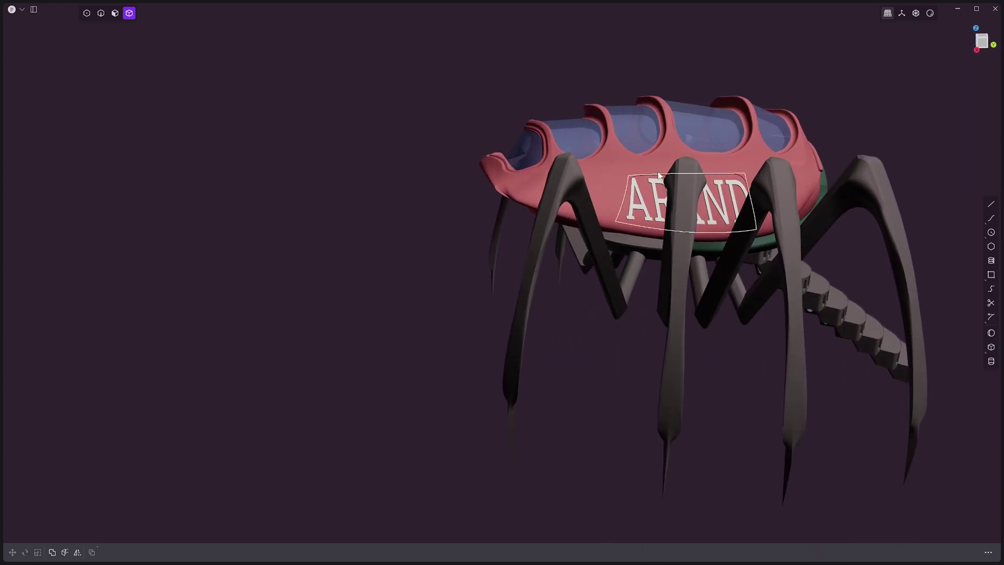
Apply the solid black matcap to the spider model and inspect its transparent windows up close.
{"action": "mouse_move", "coordinate": [930, 15]}
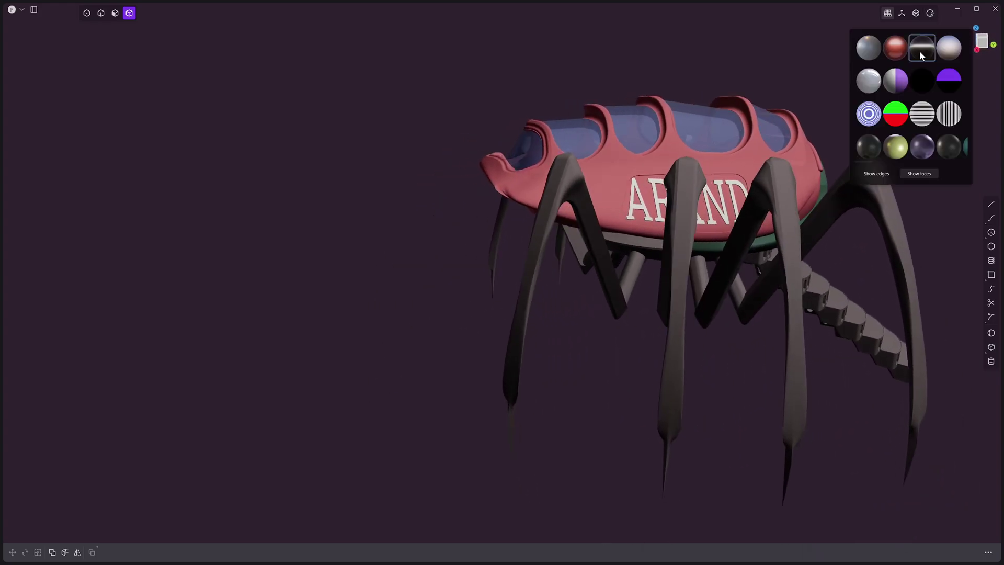
{"action": "left_click", "coordinate": [918, 79]}
{"action": "middle_click_drag", "start_coordinate": [804, 153], "coordinate": [596, 153]}
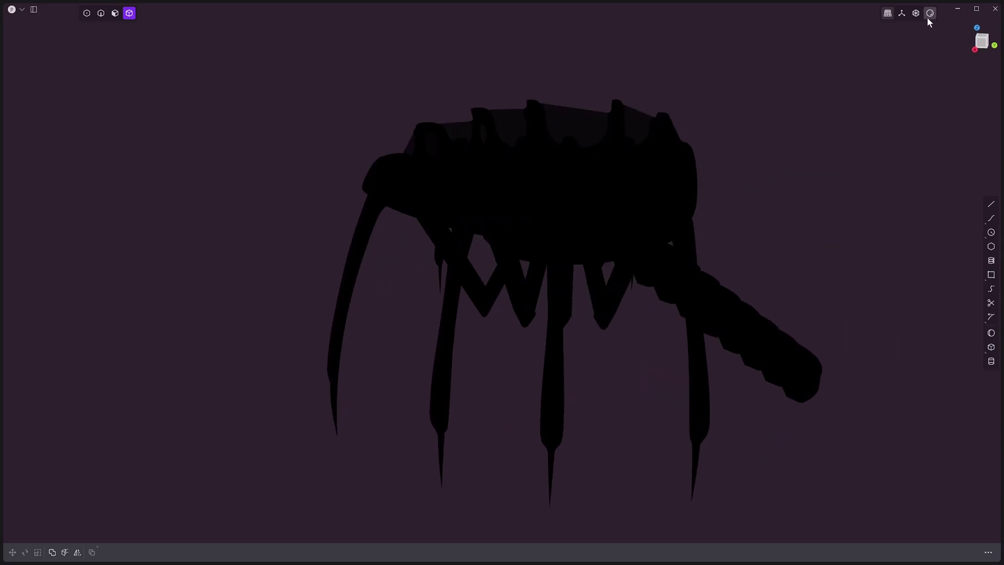
{"action": "scroll", "coordinate": [781, 121], "scroll_direction": "up", "scroll_amount": 3}
{"action": "middle_click_drag", "start_coordinate": [754, 188], "coordinate": [831, 292], "text": "shift"}
{"action": "scroll", "coordinate": [811, 247], "scroll_direction": "up", "scroll_amount": 4}
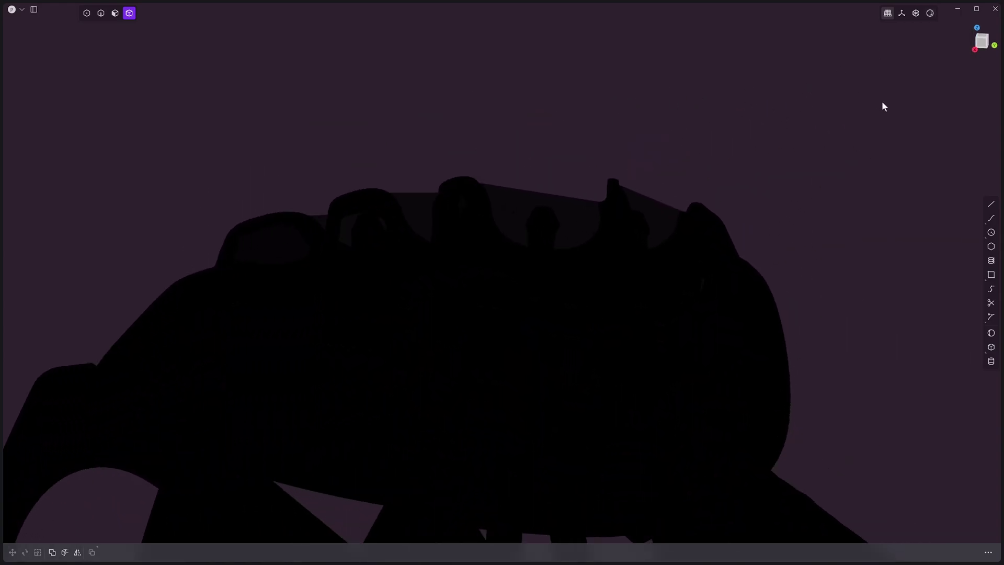
Apply the horizontal zebra-stripe matcap to check reflections on the body and transparent windows.
{"action": "mouse_move", "coordinate": [930, 16]}
{"action": "left_click", "coordinate": [923, 114]}
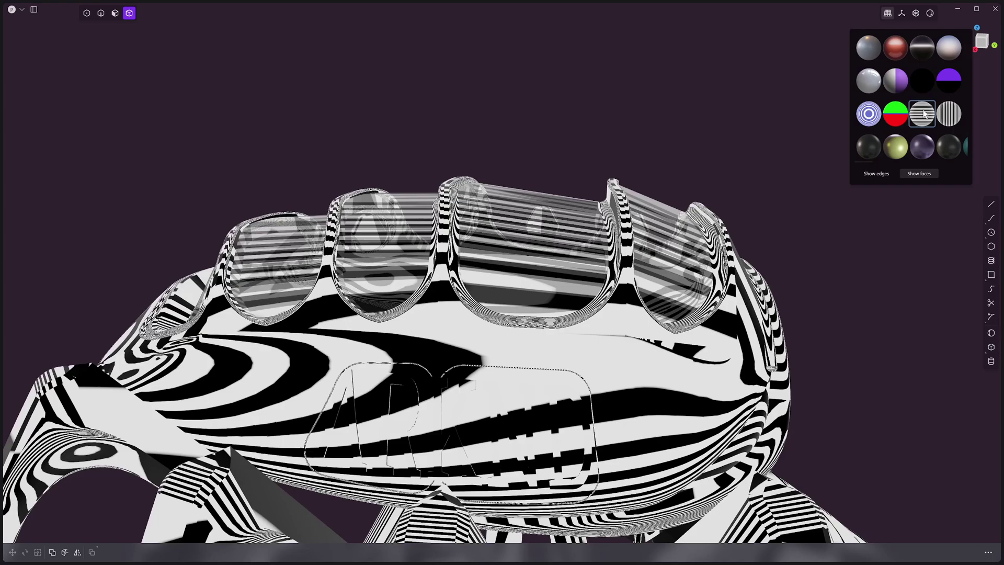
{"action": "middle_click_drag", "start_coordinate": [839, 165], "coordinate": [863, 152]}
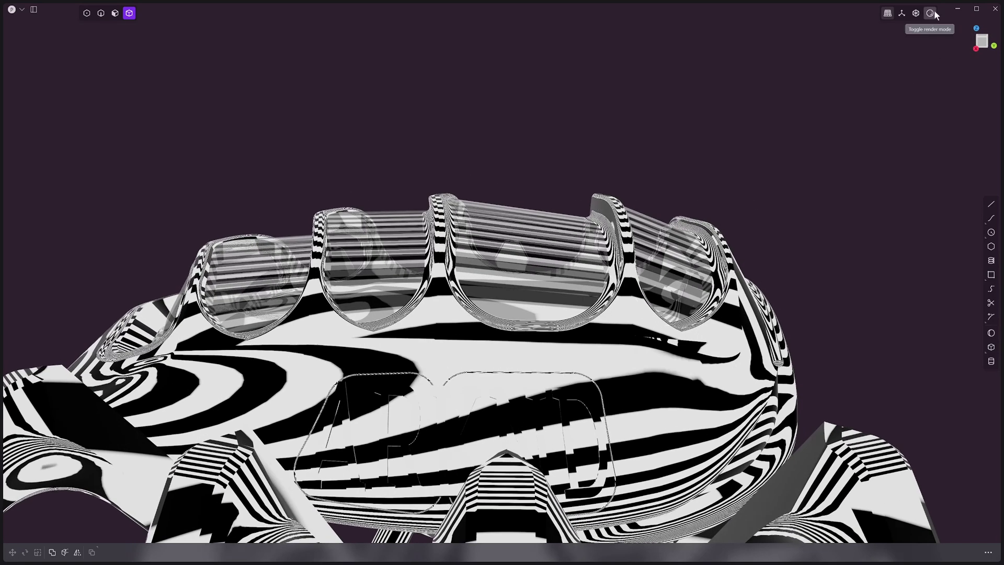
Apply the blue-grey metallic matcap and view the whole body with its transparent windows.
{"action": "mouse_move", "coordinate": [934, 12]}
{"action": "left_click", "coordinate": [868, 48]}
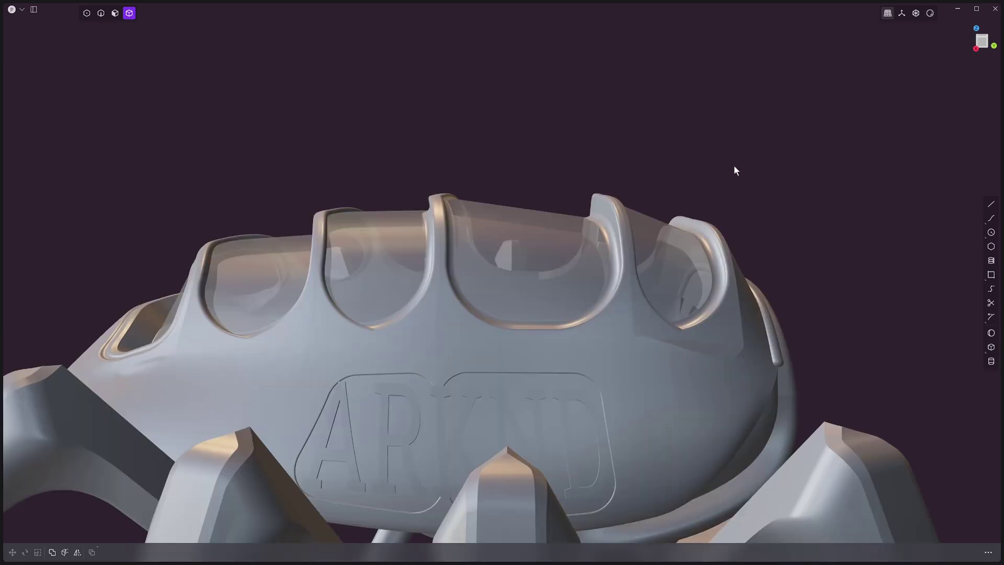
{"action": "scroll", "coordinate": [733, 165], "scroll_direction": "down", "scroll_amount": 5}
{"action": "middle_click_drag", "start_coordinate": [734, 164], "coordinate": [748, 238]}
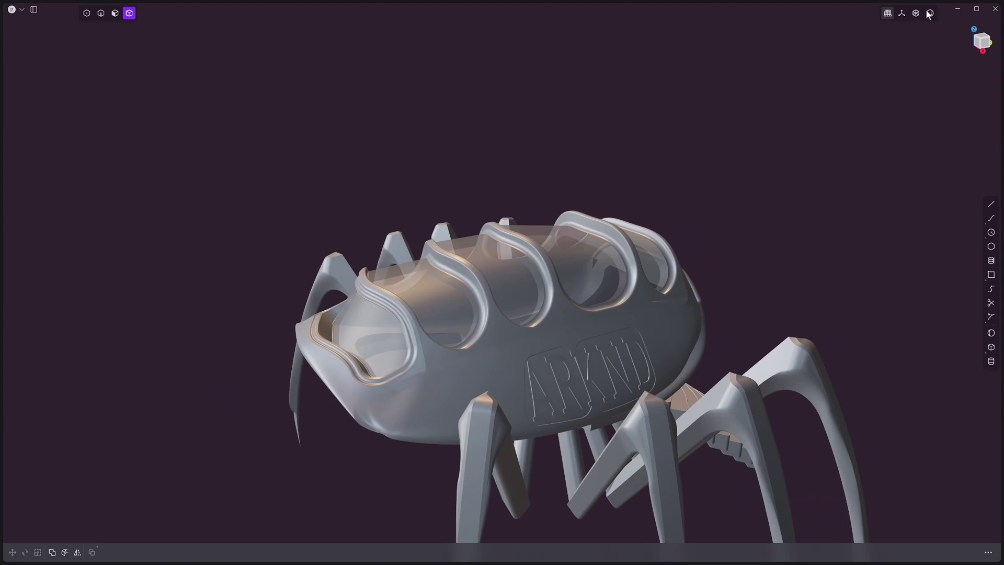
Apply the last dark olive-grey matcap in the set and inspect the spider's windows from the front and above.
{"action": "mouse_move", "coordinate": [929, 14]}
{"action": "scroll", "coordinate": [919, 150], "scroll_direction": "down", "scroll_amount": 3}
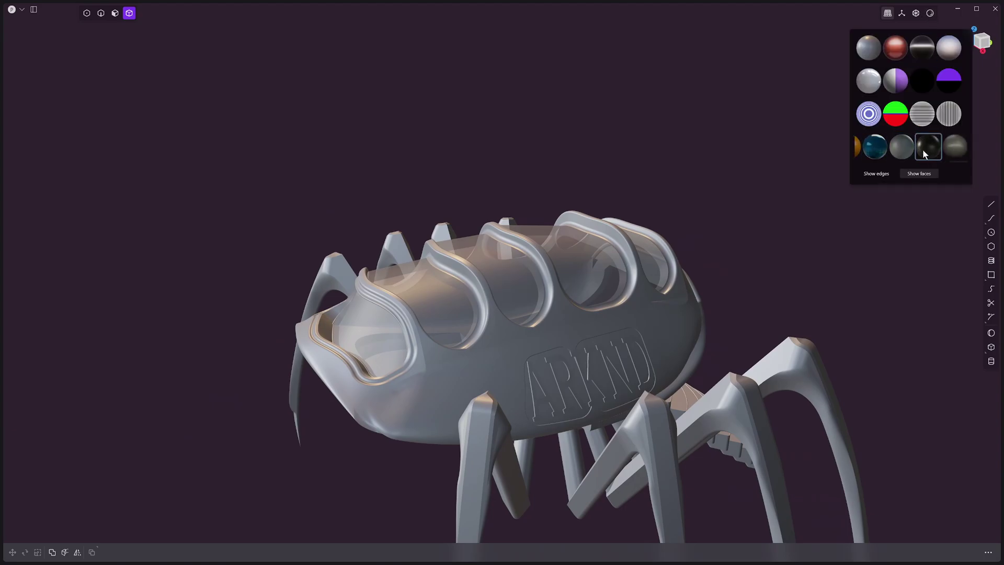
{"action": "left_click", "coordinate": [956, 146]}
{"action": "middle_click_drag", "start_coordinate": [593, 302], "coordinate": [742, 273]}
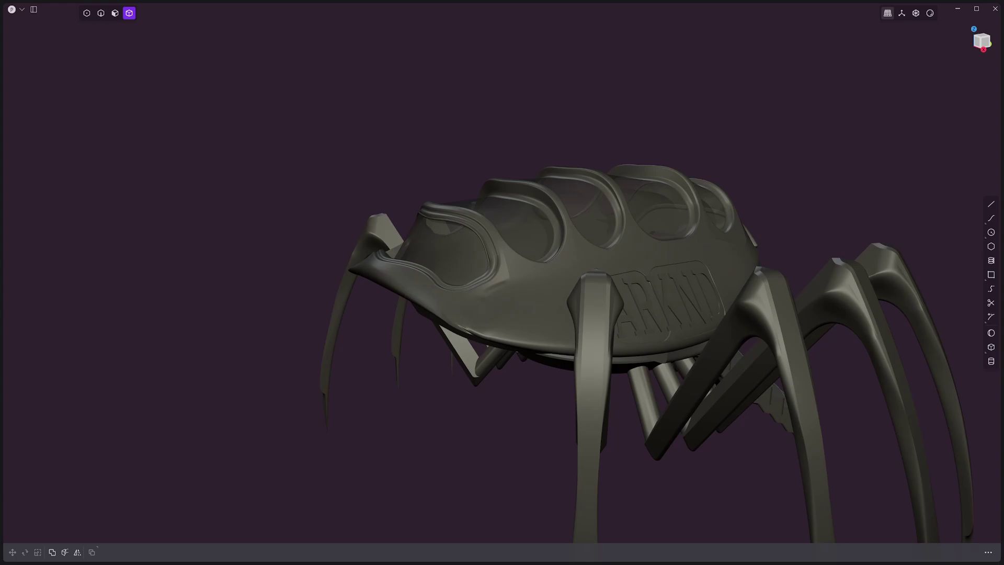
{"action": "middle_click_drag", "start_coordinate": [680, 382], "coordinate": [542, 313]}
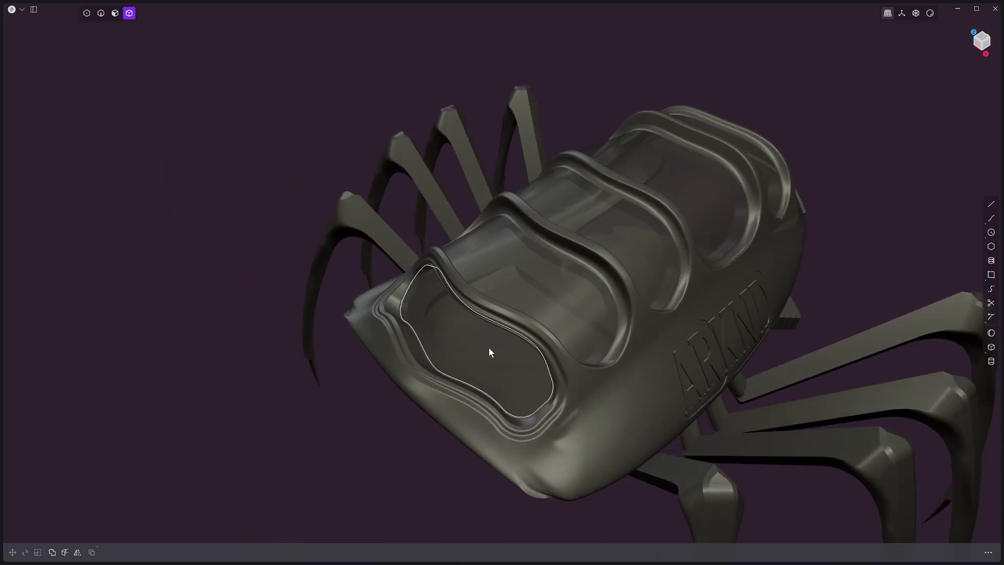
{"action": "left_click", "coordinate": [481, 361]}
{"action": "middle_click_drag", "start_coordinate": [482, 363], "coordinate": [499, 321]}
{"action": "middle_click_drag", "start_coordinate": [581, 309], "coordinate": [694, 214]}
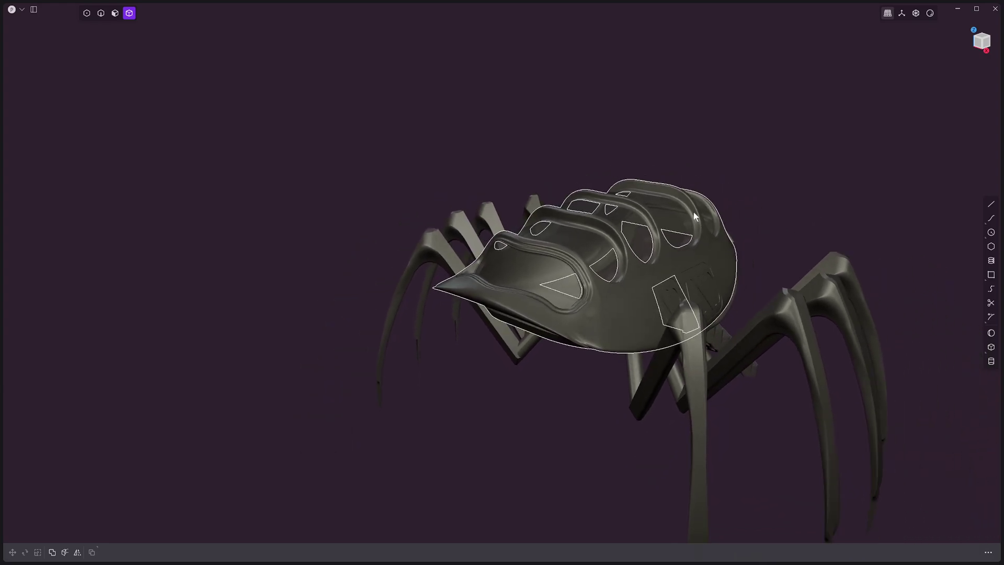
Bring back the sidebars and hide all of the spider's solids and sheets.
{"action": "key", "text": "ctrl+space"}
{"action": "scroll", "coordinate": [537, 212], "scroll_direction": "down", "scroll_amount": 2}
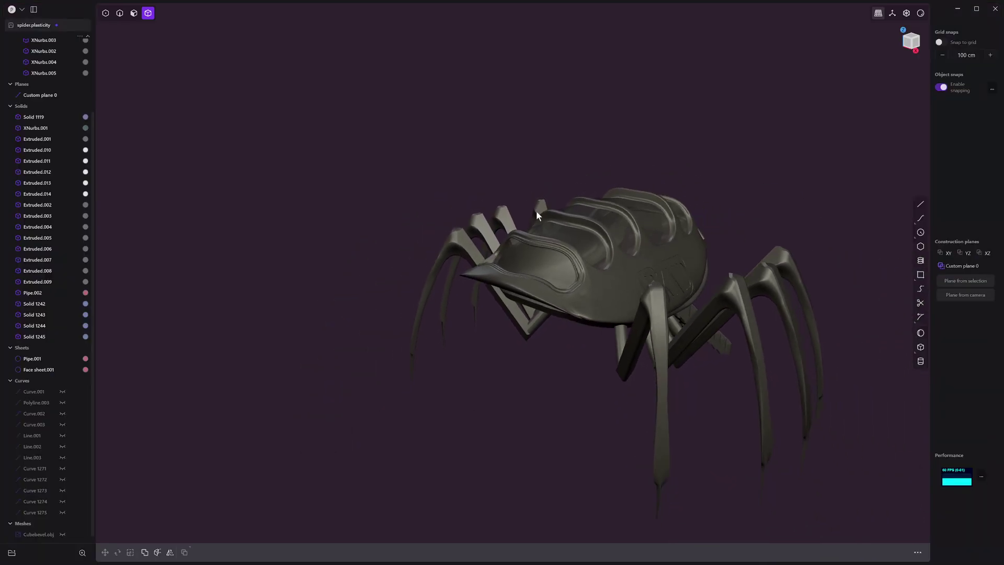
{"action": "left_click_drag", "start_coordinate": [305, 109], "coordinate": [852, 528]}
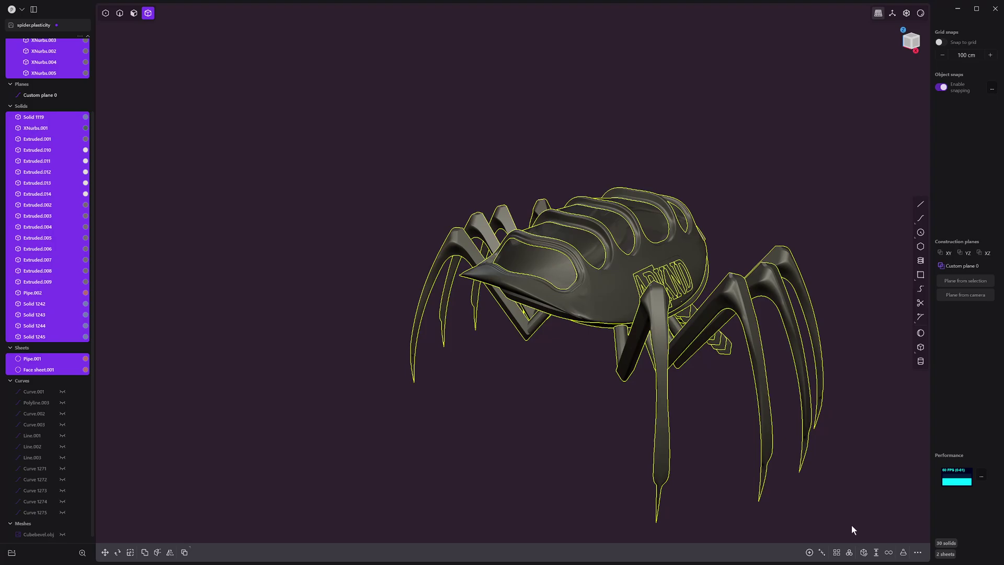
{"action": "key", "text": "h"}
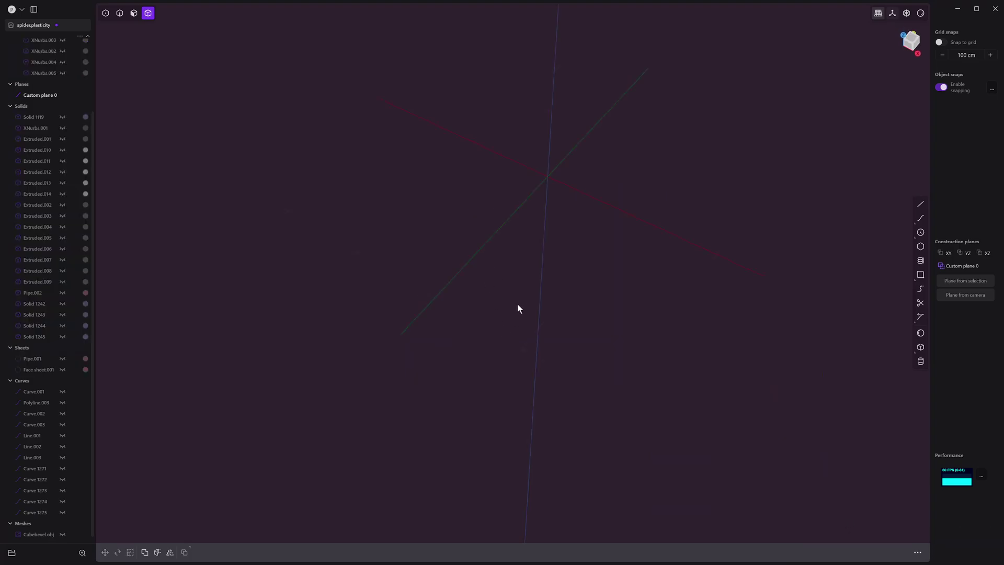
Draw a rectangular sheet centred on the origin in the XZ plane from the front view.
{"action": "middle_click_drag", "start_coordinate": [517, 303], "coordinate": [521, 399]}
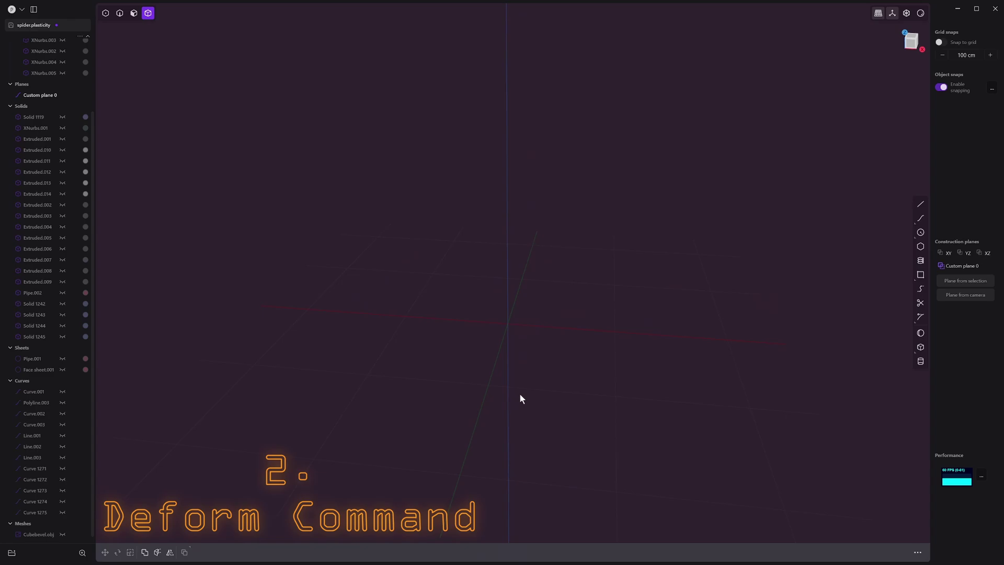
{"action": "left_click", "coordinate": [921, 275]}
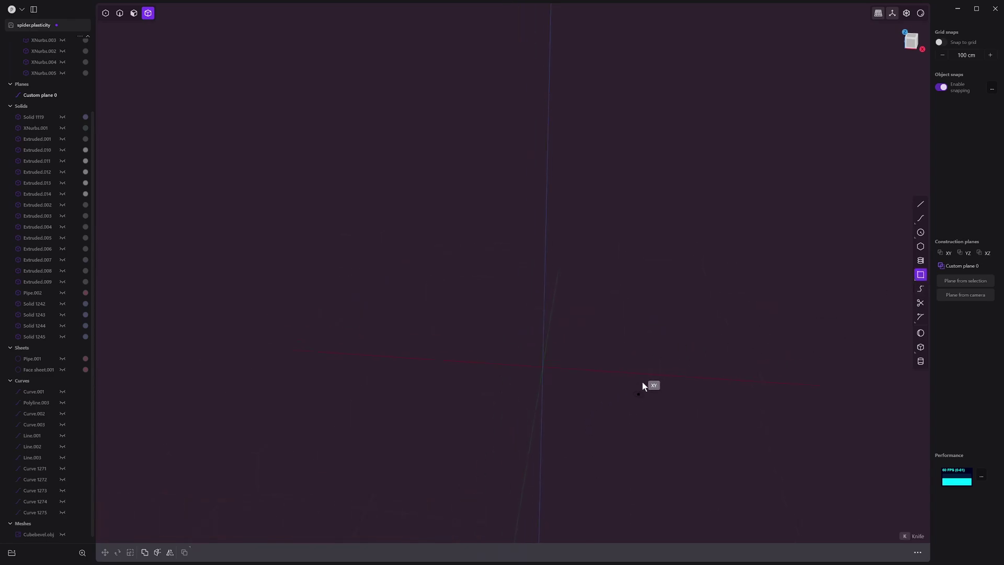
{"action": "key", "text": "1"}
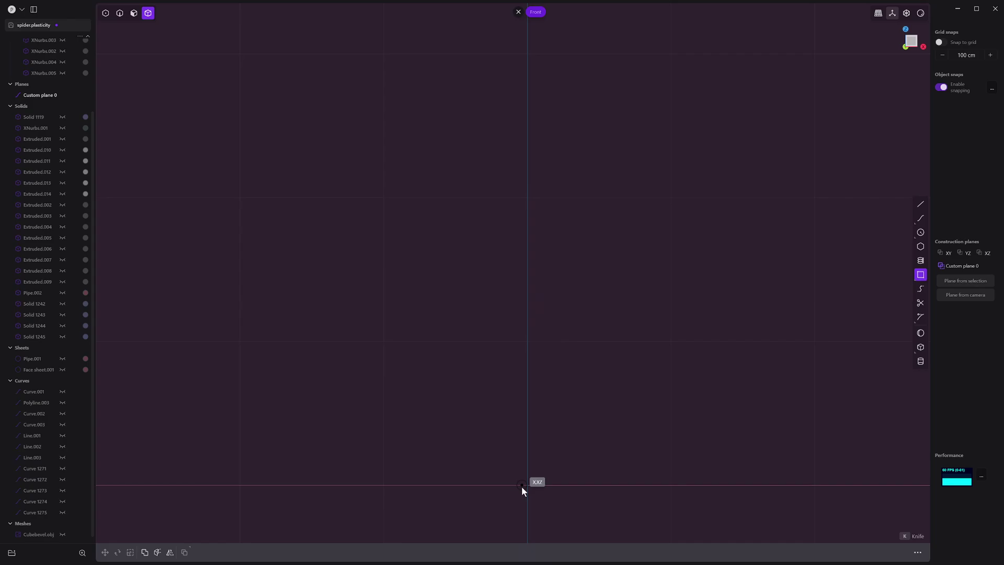
{"action": "left_click", "coordinate": [527, 487]}
{"action": "key", "text": "c"}
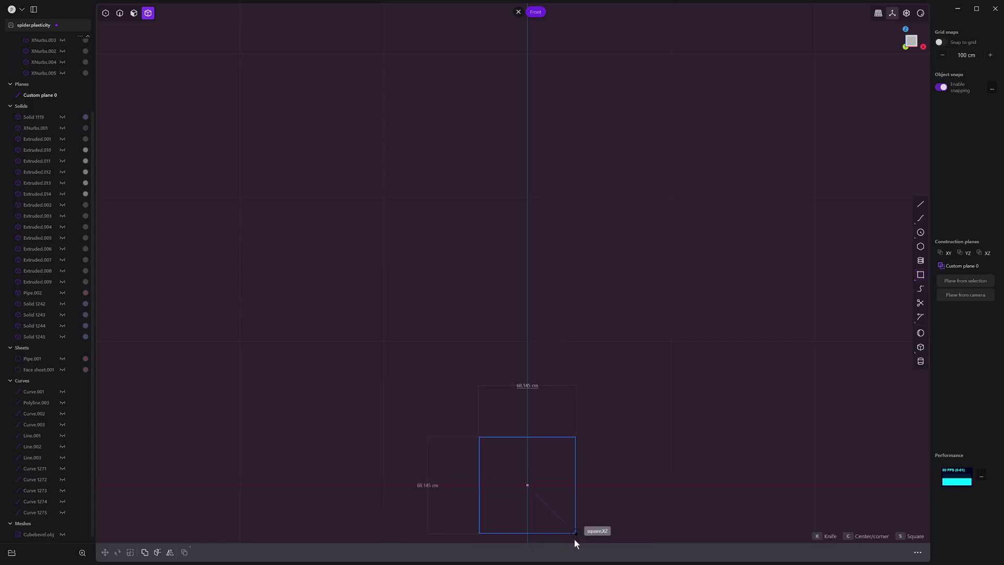
{"action": "left_click", "coordinate": [620, 560]}
{"action": "middle_click_drag", "start_coordinate": [619, 560], "coordinate": [613, 337]}
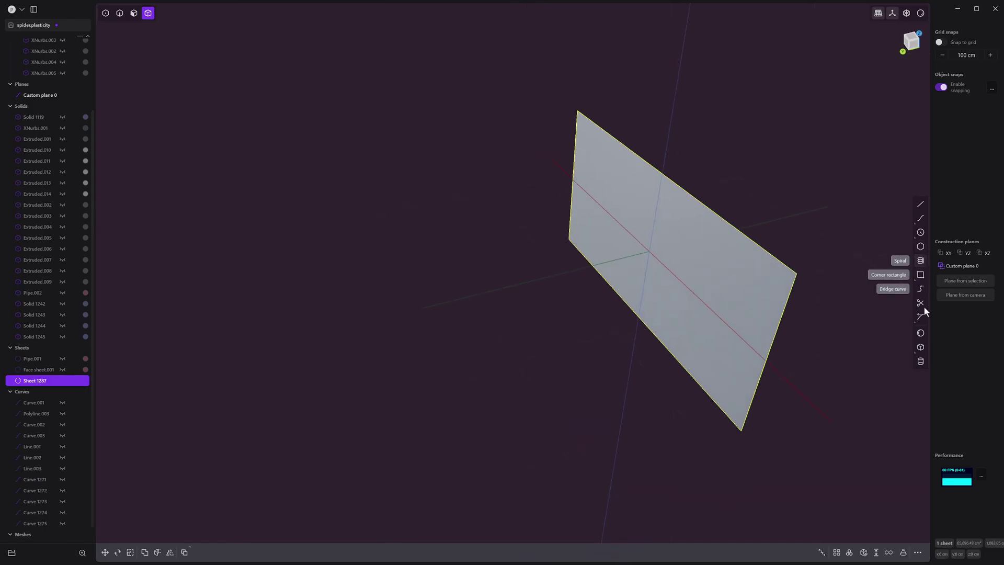
Create a large upright cylinder on the XY plane, beside the rectangular sheet.
{"action": "left_click", "coordinate": [920, 361]}
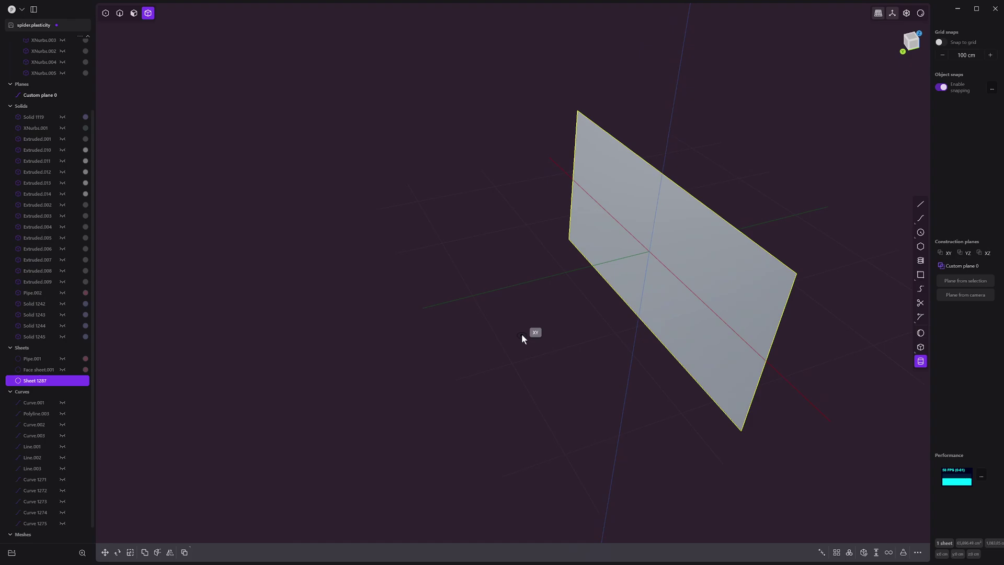
{"action": "left_click", "coordinate": [469, 337]}
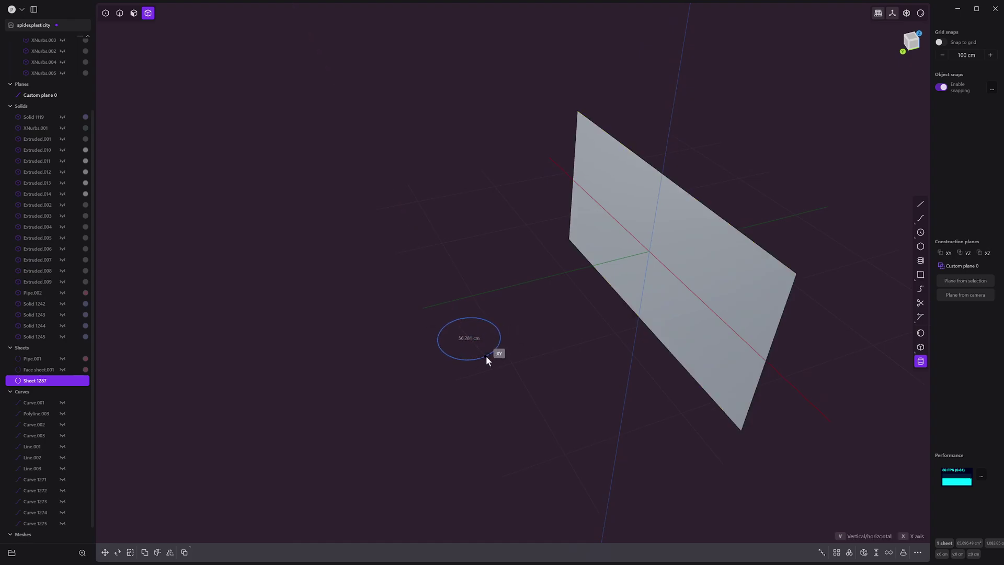
{"action": "left_click", "coordinate": [517, 391]}
{"action": "left_click", "coordinate": [524, 249]}
{"action": "middle_click_drag", "start_coordinate": [524, 249], "coordinate": [544, 309]}
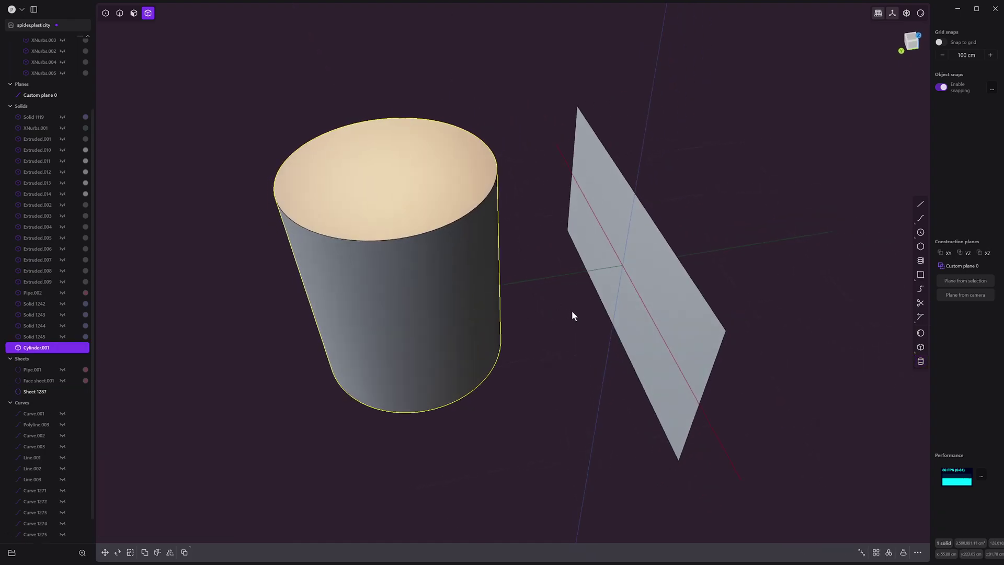
Create a text object reading SUBSCRIBE beside the sheet, changing its font from the default.
{"action": "left_click", "coordinate": [611, 309]}
{"action": "type", "text": "ftext"}
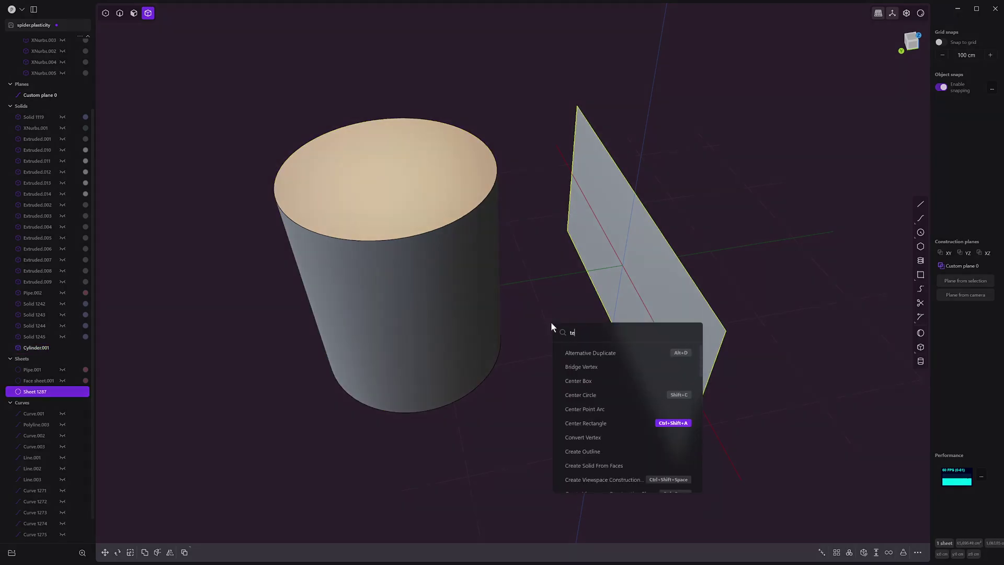
{"action": "key", "text": "Return"}
{"action": "type", "text": "SUBSC"}
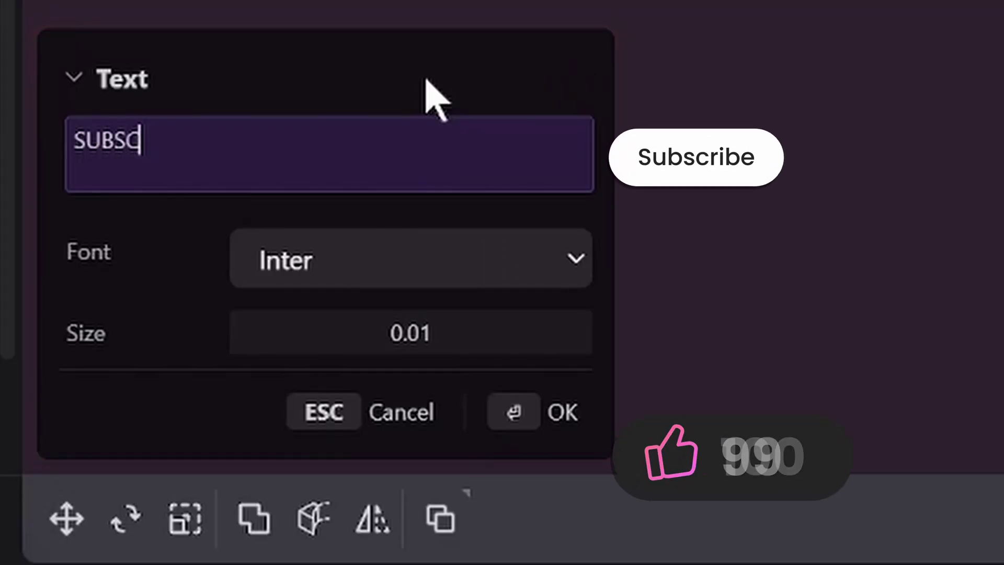
{"action": "type", "text": "RIBE"}
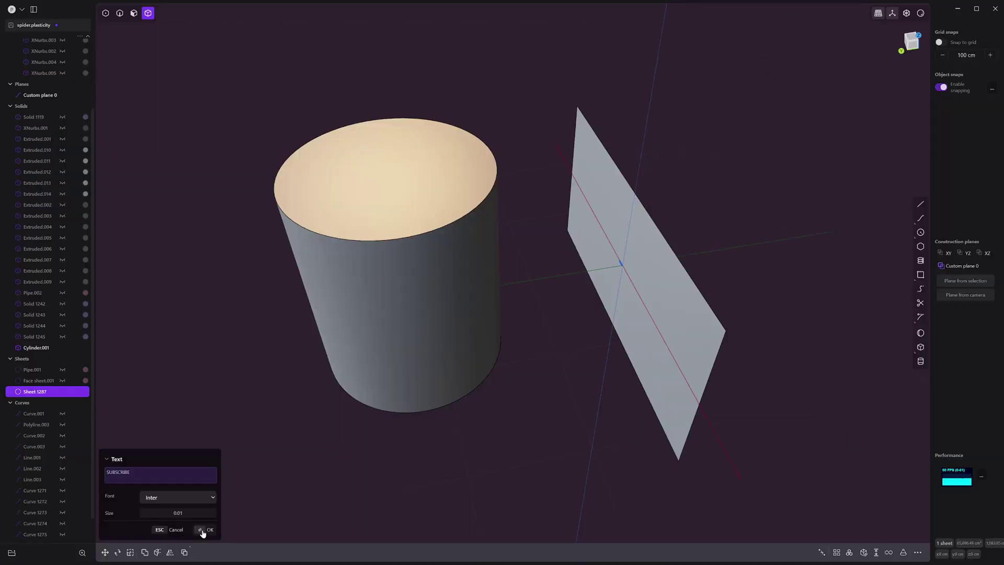
{"action": "left_click", "coordinate": [192, 496]}
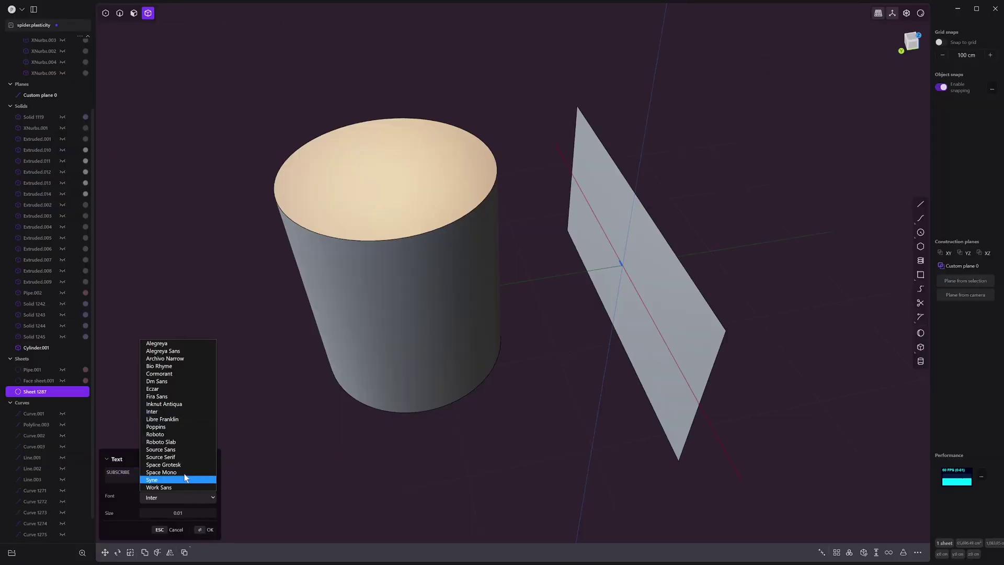
{"action": "left_click", "coordinate": [181, 439]}
{"action": "left_click", "coordinate": [207, 530]}
Enlarge the SUBSCRIBE text and extrude its letters into solids standing upright along the sheet above the original curves.
{"action": "scroll", "coordinate": [624, 278], "scroll_direction": "up", "scroll_amount": 10}
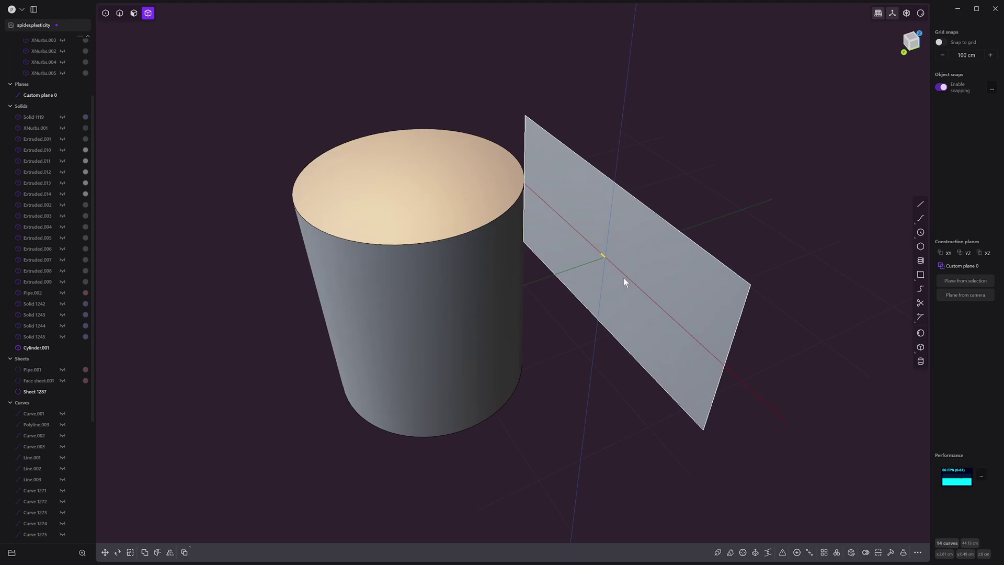
{"action": "key", "text": "s"}
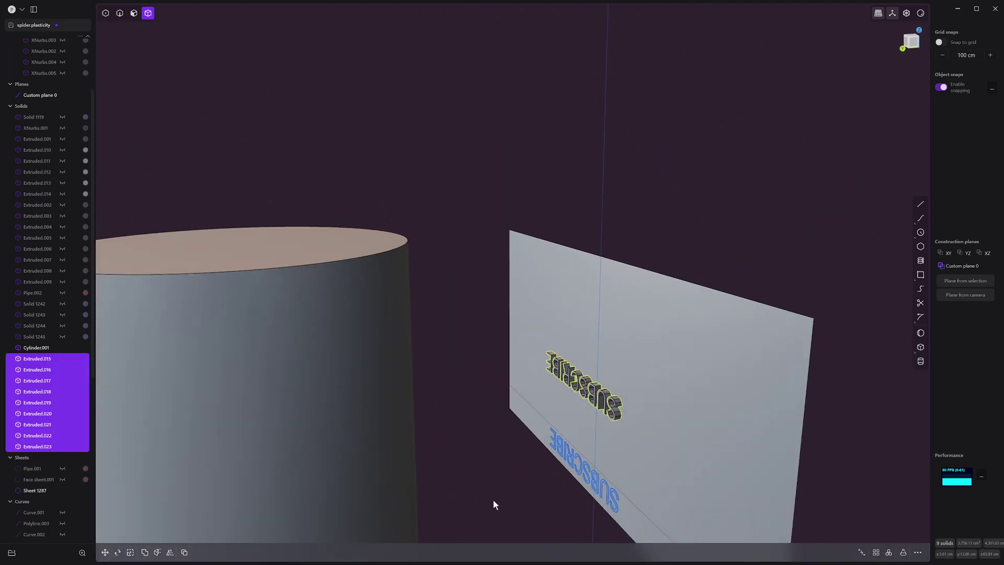
{"action": "middle_click_drag", "start_coordinate": [494, 504], "coordinate": [591, 403]}
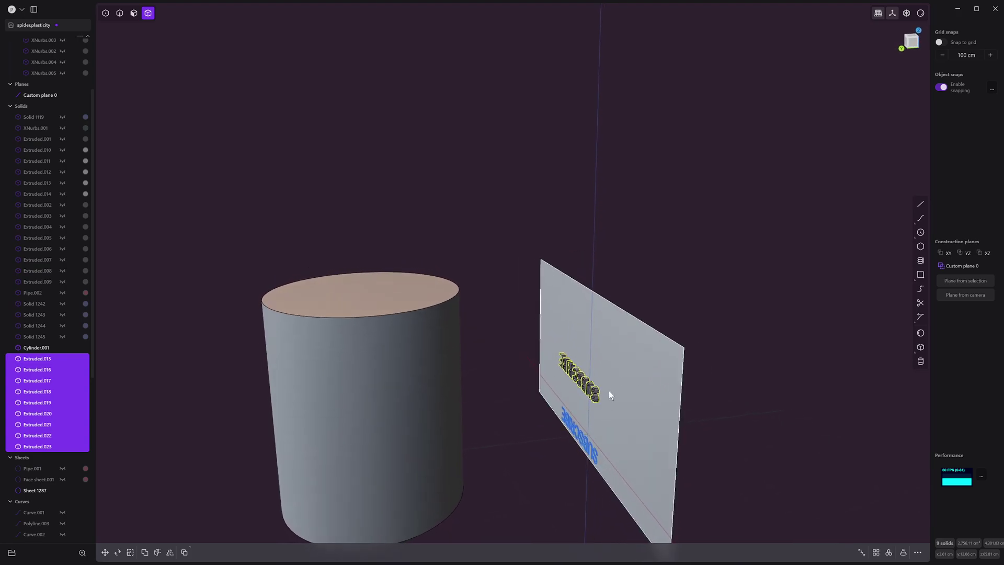
Deform the extruded SUBSCRIBE letters, using the sheet as reference face and the cylinder's side as target face.
{"action": "key", "text": "f"}
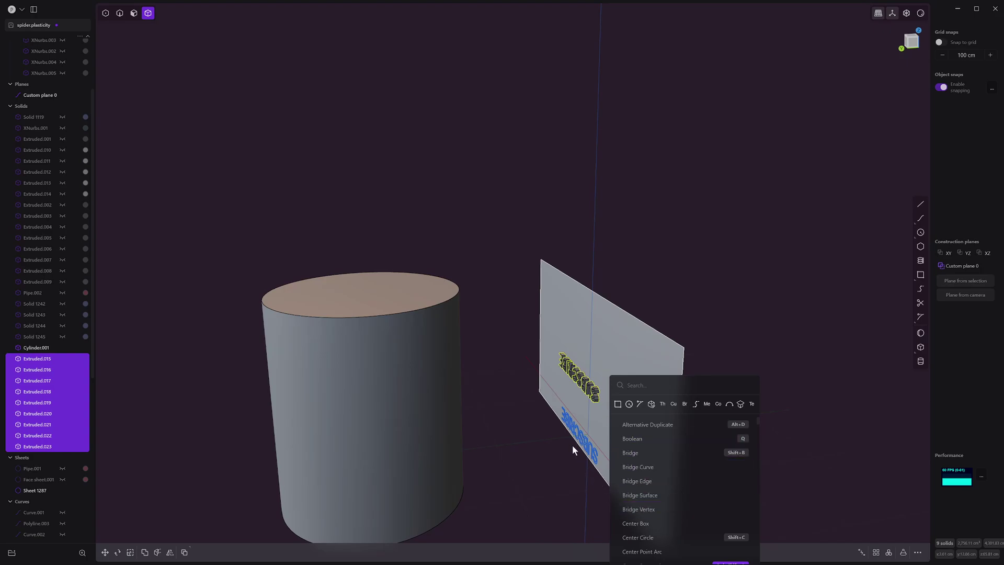
{"action": "type", "text": "def"}
{"action": "left_click", "coordinate": [661, 405]}
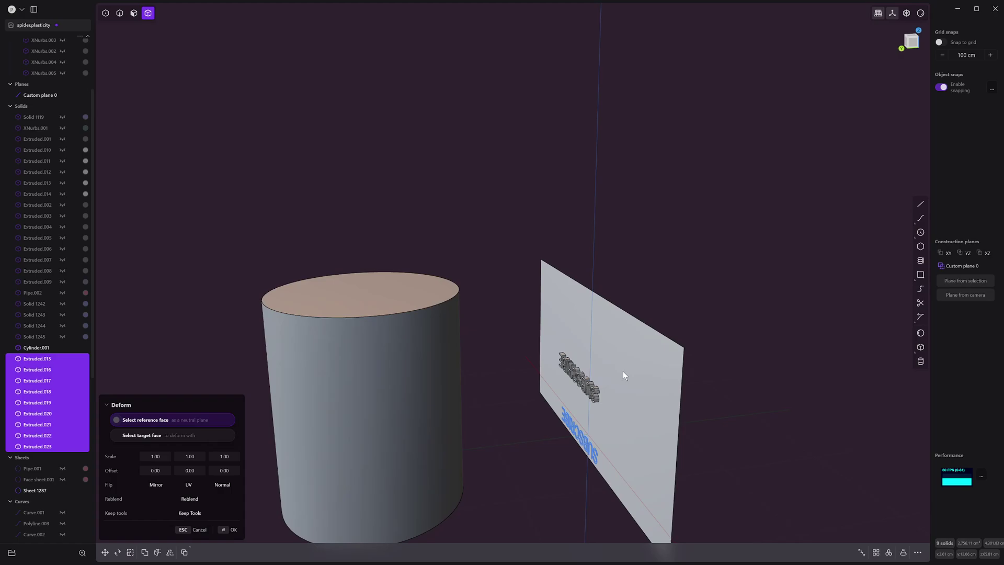
{"action": "left_click", "coordinate": [632, 362]}
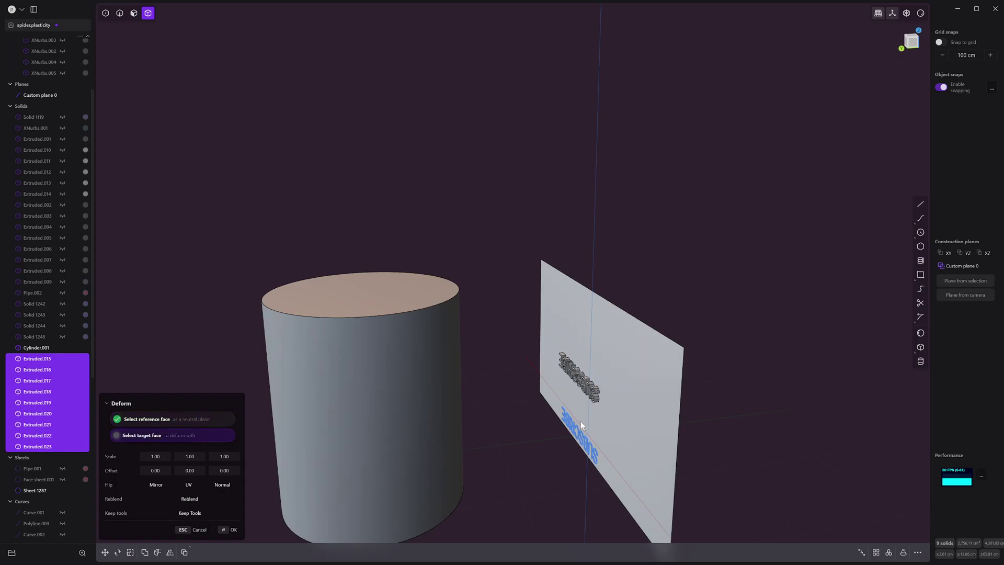
{"action": "middle_click_drag", "start_coordinate": [580, 421], "coordinate": [469, 390]}
{"action": "left_click", "coordinate": [438, 378]}
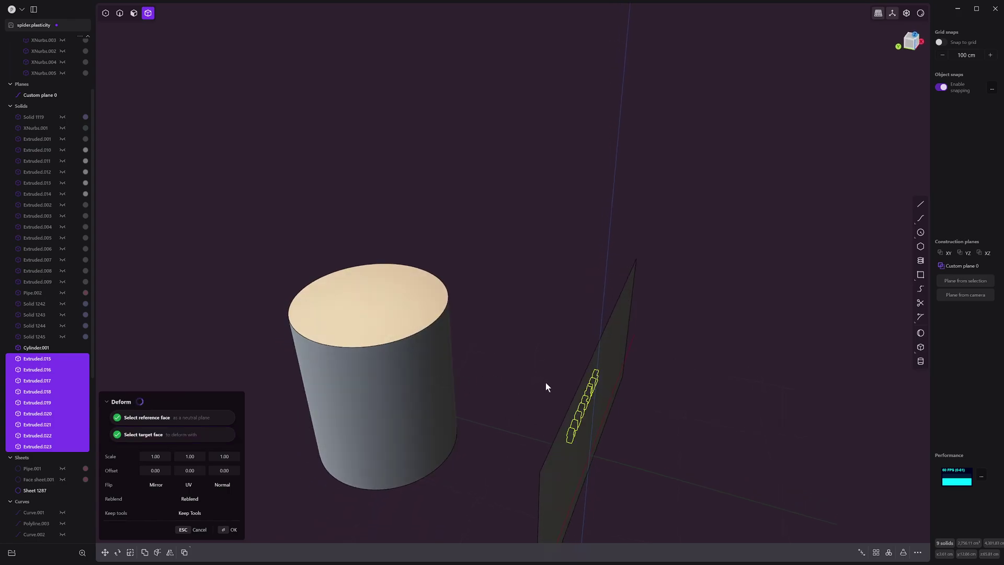
Flip the UV of the letter deformation, set its second scale to 0.92 and its offsets to 0.61 and -0.09, and confirm.
{"action": "middle_click_drag", "start_coordinate": [596, 377], "coordinate": [547, 464]}
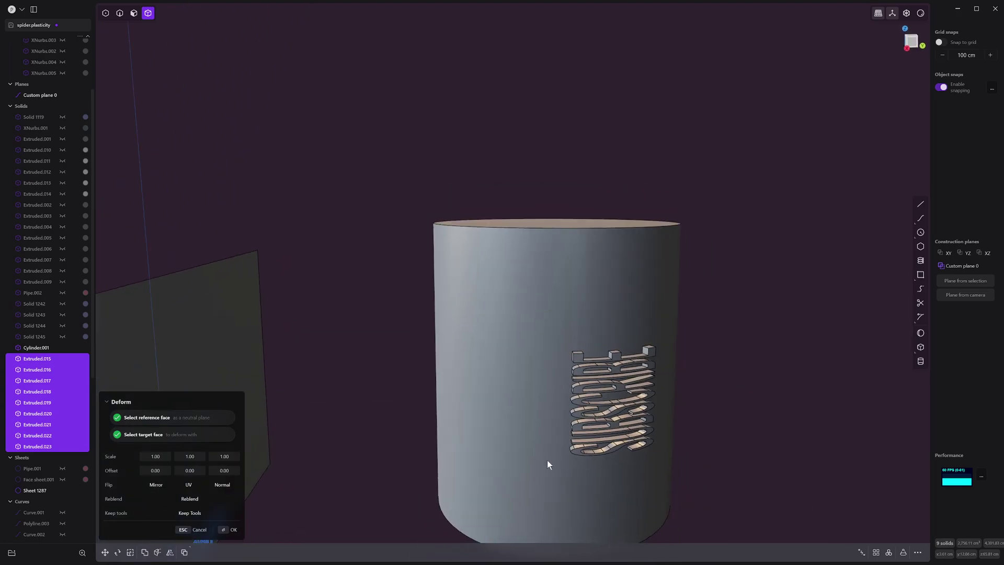
{"action": "left_click", "coordinate": [196, 486]}
{"action": "middle_click_drag", "start_coordinate": [318, 474], "coordinate": [489, 460]}
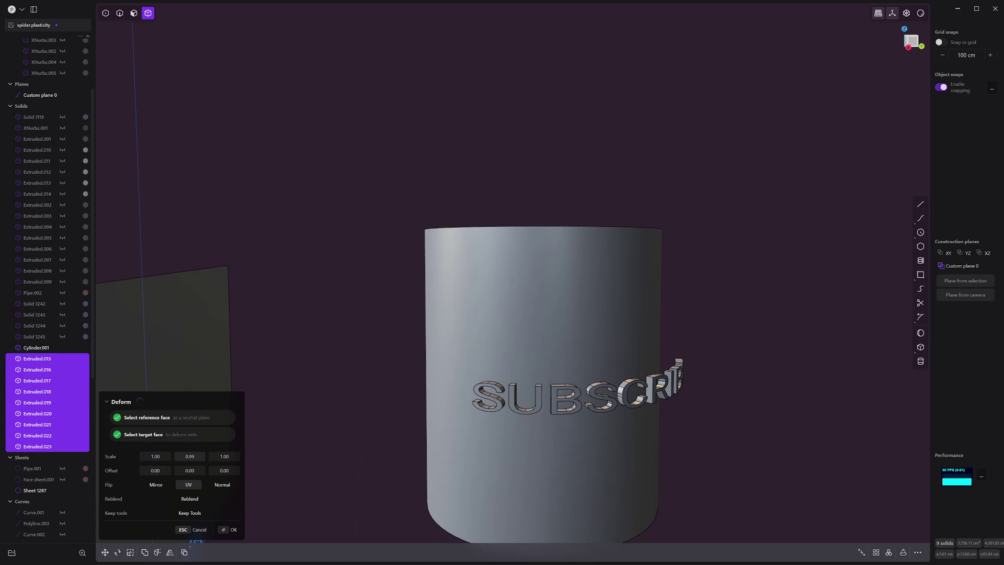
{"action": "left_click_drag", "start_coordinate": [190, 456], "coordinate": [170, 456]}
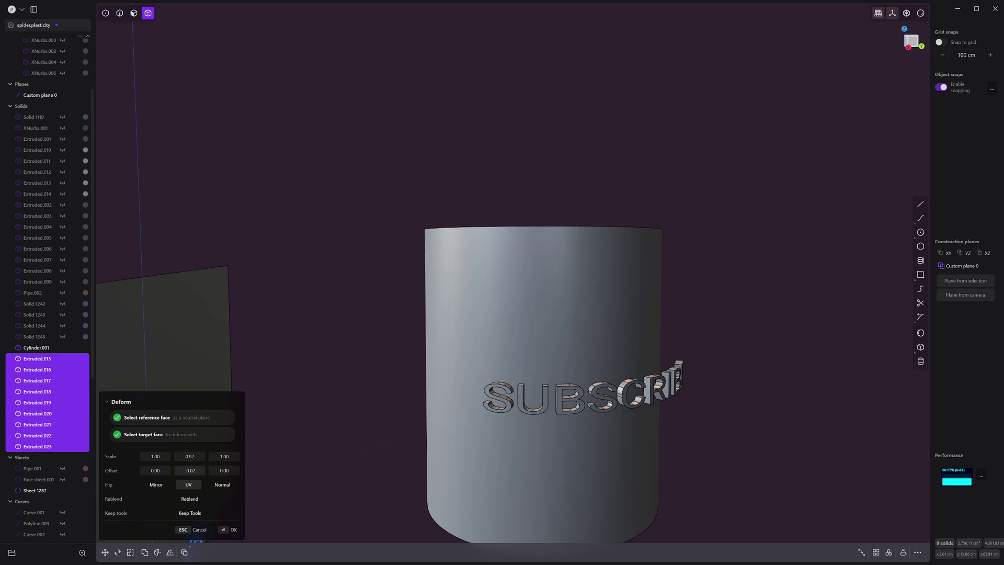
{"action": "left_click_drag", "start_coordinate": [189, 471], "coordinate": [211, 471]}
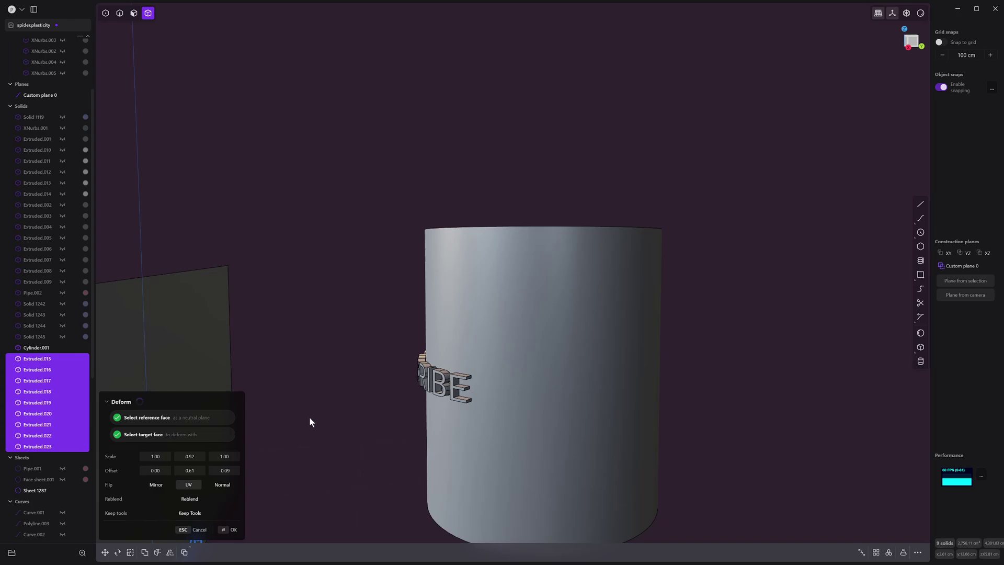
{"action": "left_click", "coordinate": [229, 529]}
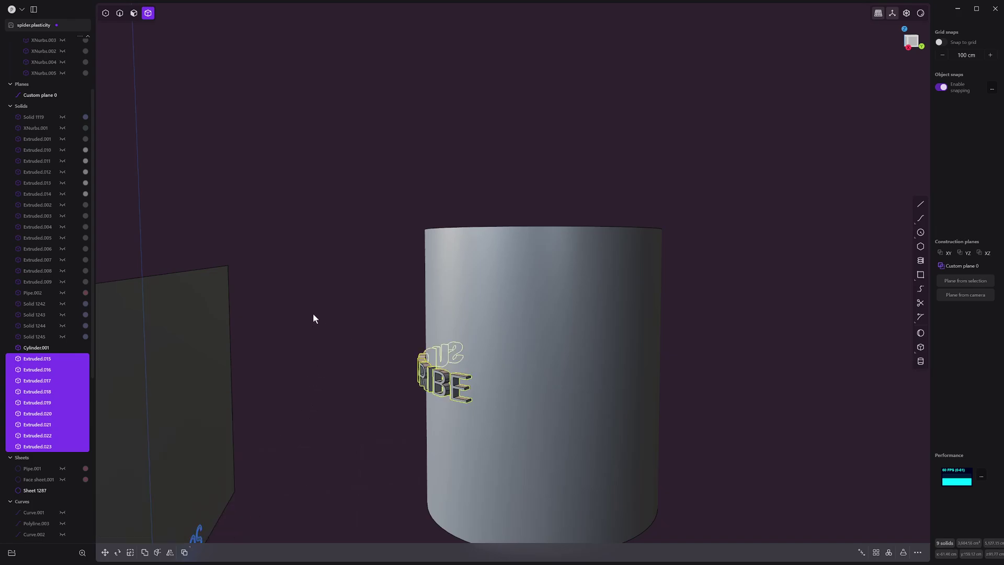
Select the flat SUBSCRIBE text curves and move them up along the Z axis to the sheet's upper part.
{"action": "middle_click_drag", "start_coordinate": [313, 313], "coordinate": [413, 379]}
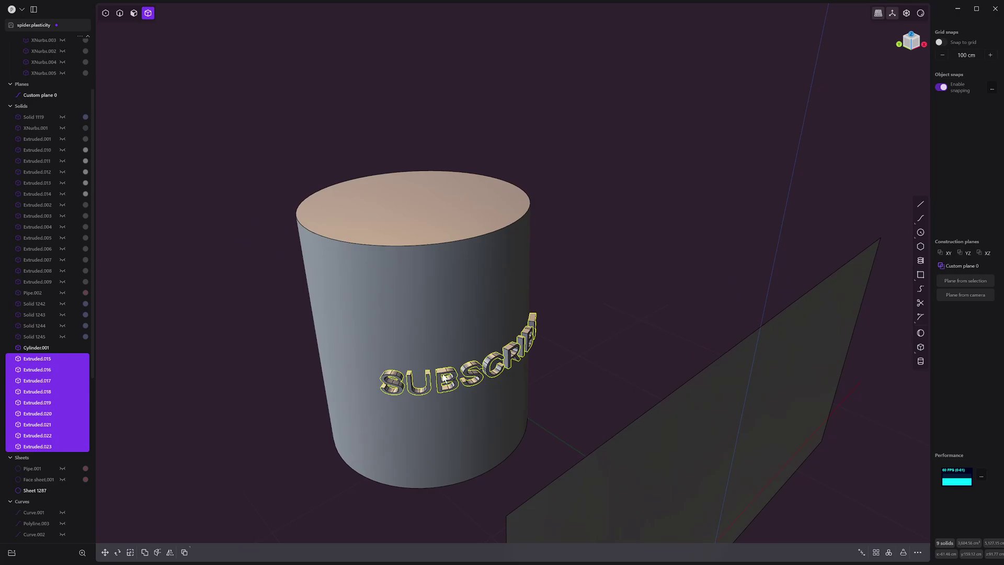
{"action": "middle_click_drag", "start_coordinate": [486, 314], "coordinate": [579, 424]}
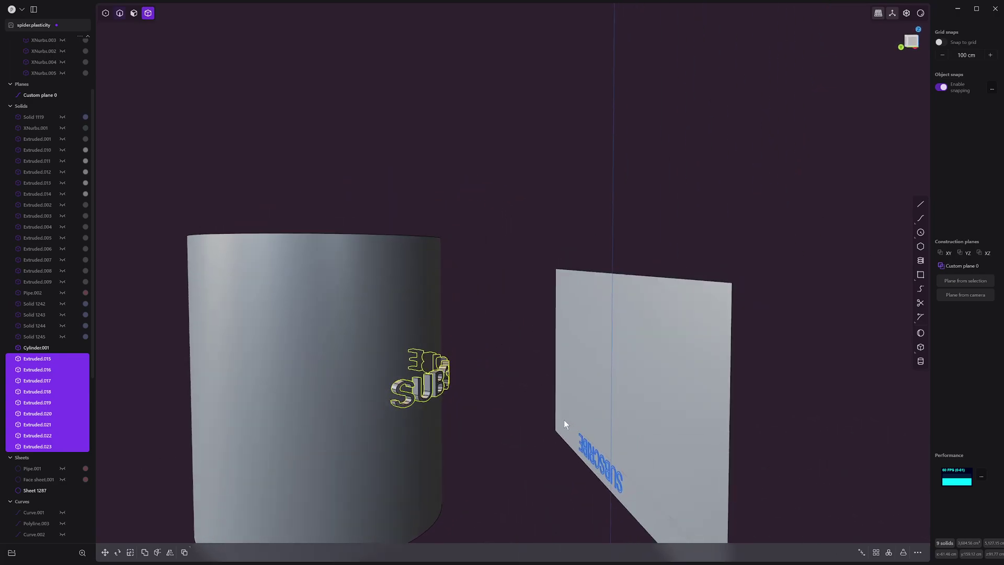
{"action": "key", "text": "2"}
{"action": "left_click_drag", "start_coordinate": [551, 410], "coordinate": [641, 495]}
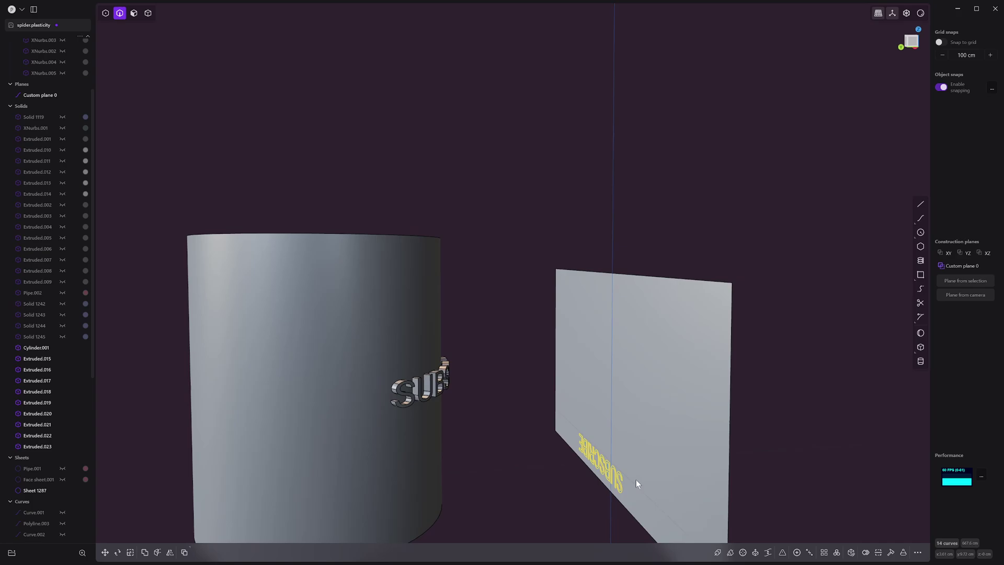
{"action": "key", "text": "g"}
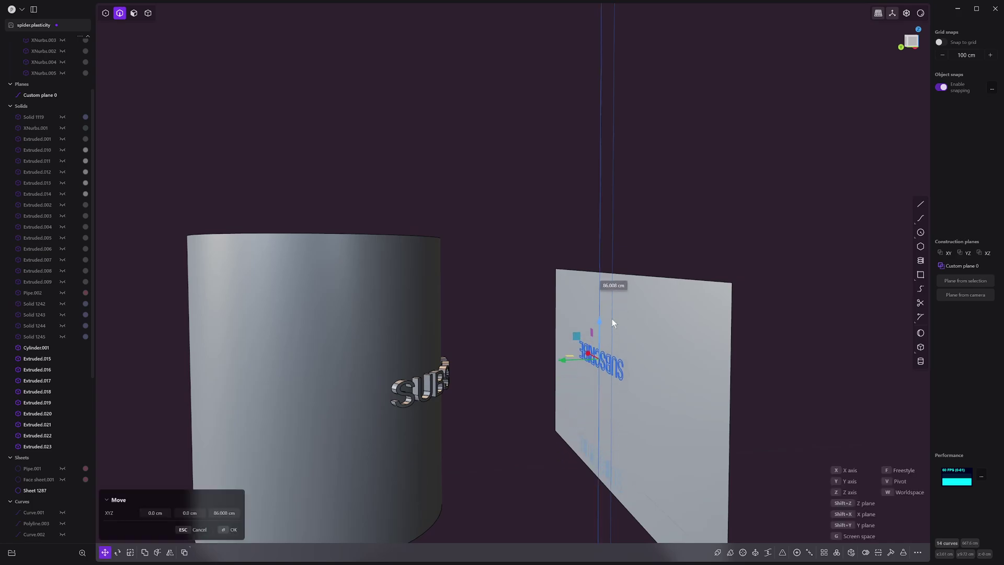
{"action": "left_click", "coordinate": [605, 292]}
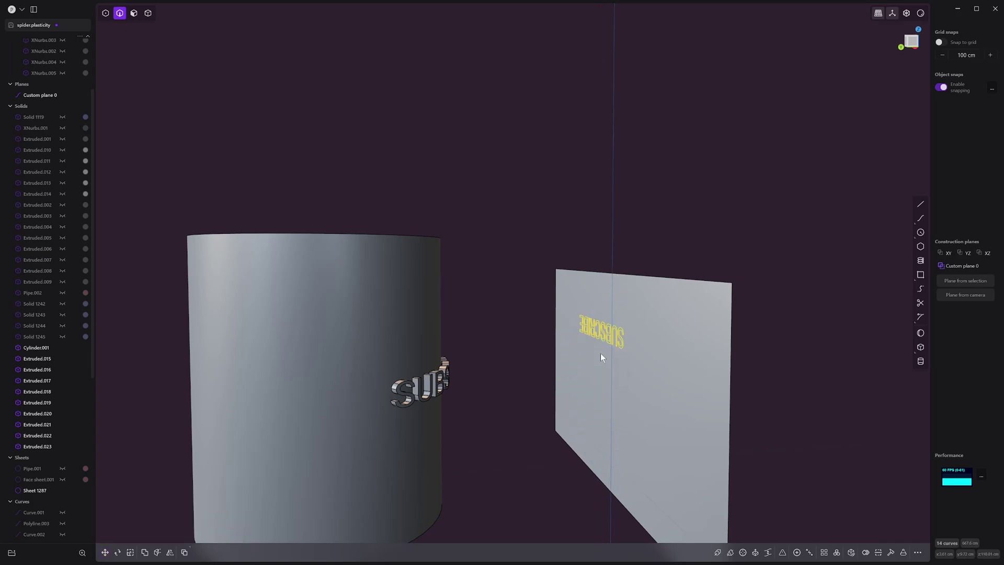
Deform the flat text curves with the sheet as reference face and the cylinder's side as target face.
{"action": "type", "text": "fd"}
{"action": "type", "text": "ef"}
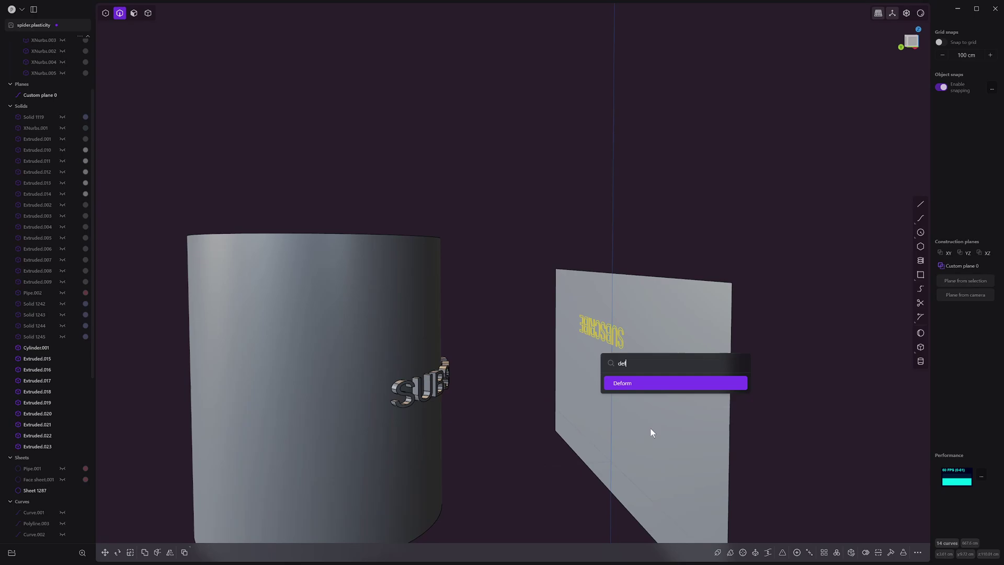
{"action": "left_click", "coordinate": [666, 380]}
{"action": "left_click", "coordinate": [667, 378]}
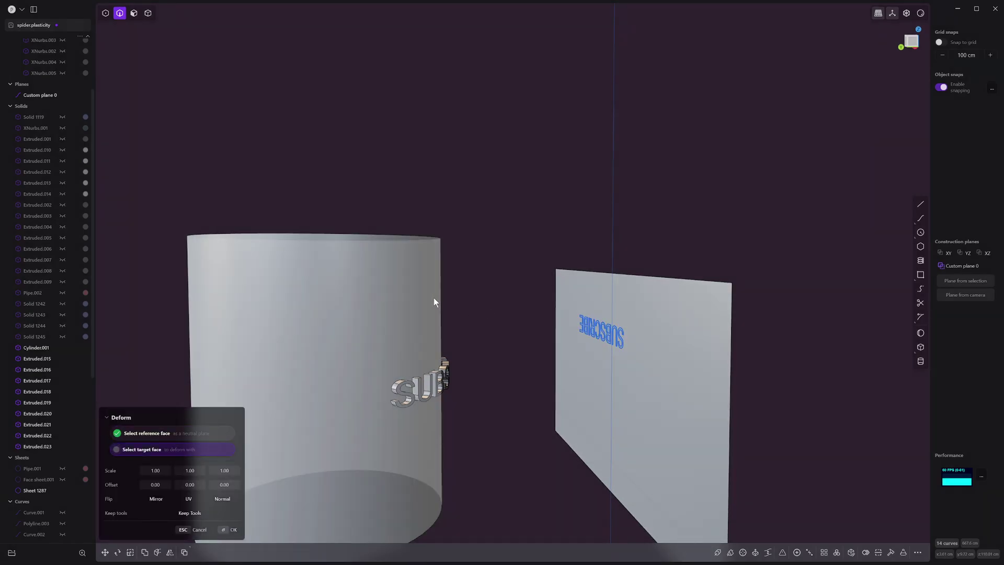
{"action": "left_click", "coordinate": [436, 303]}
Flip the curve deformation's UV, set its scales to 0.76 and 0.05 and offsets to 0.90 and 0.53, and confirm.
{"action": "middle_click_drag", "start_coordinate": [440, 328], "coordinate": [343, 425]}
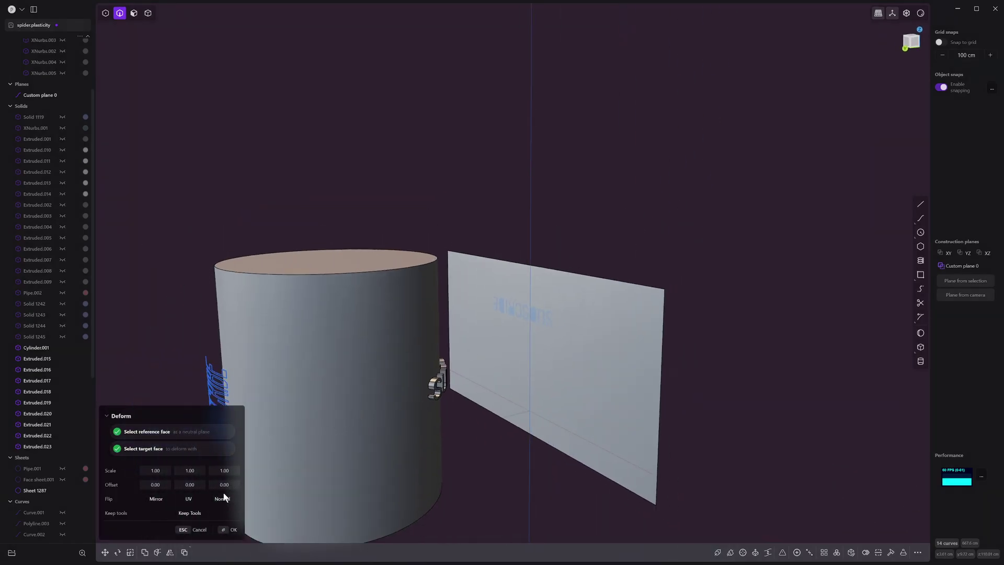
{"action": "left_click", "coordinate": [187, 499]}
{"action": "middle_click_drag", "start_coordinate": [263, 449], "coordinate": [485, 465]}
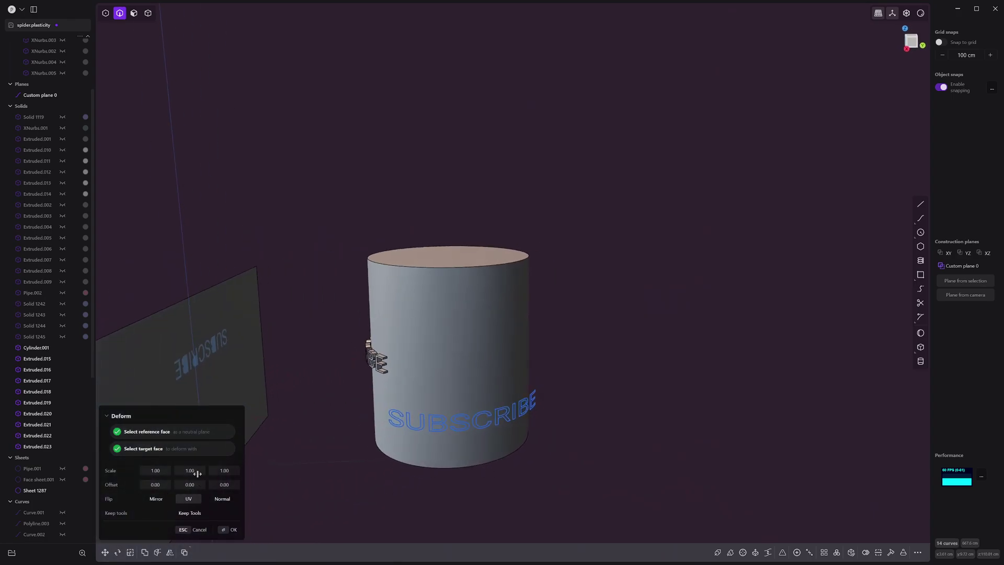
{"action": "mouse_move", "coordinate": [190, 470]}
{"action": "left_mouse_down"}
{"action": "mouse_move", "coordinate": [159, 484]}
{"action": "mouse_move", "coordinate": [233, 471]}
{"action": "mouse_move", "coordinate": [167, 470]}
{"action": "mouse_move", "coordinate": [203, 470]}
{"action": "mouse_move", "coordinate": [182, 488]}
{"action": "mouse_move", "coordinate": [198, 488]}
{"action": "left_mouse_up"}
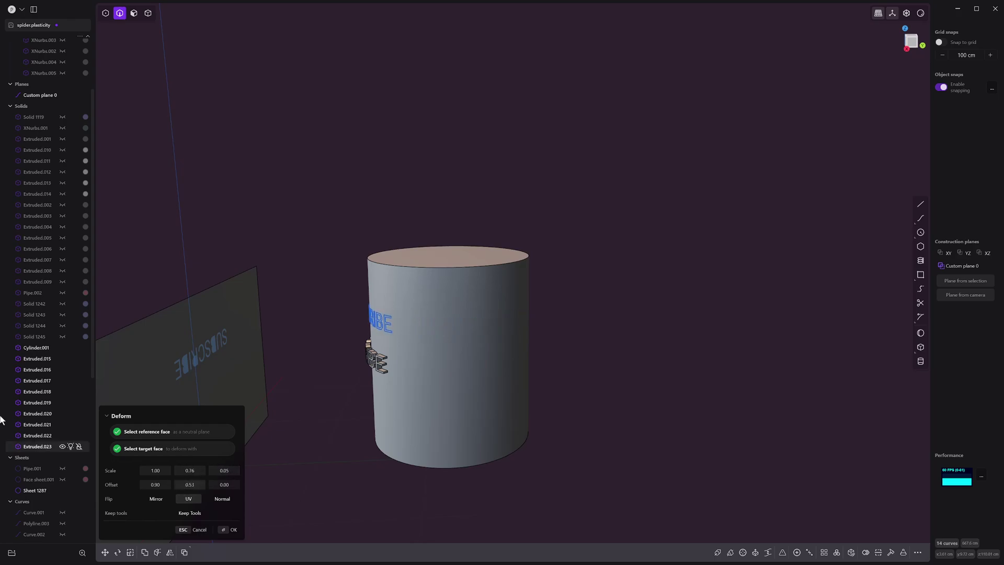
{"action": "middle_click_drag", "start_coordinate": [569, 163], "coordinate": [480, 328]}
{"action": "key", "text": "Return"}
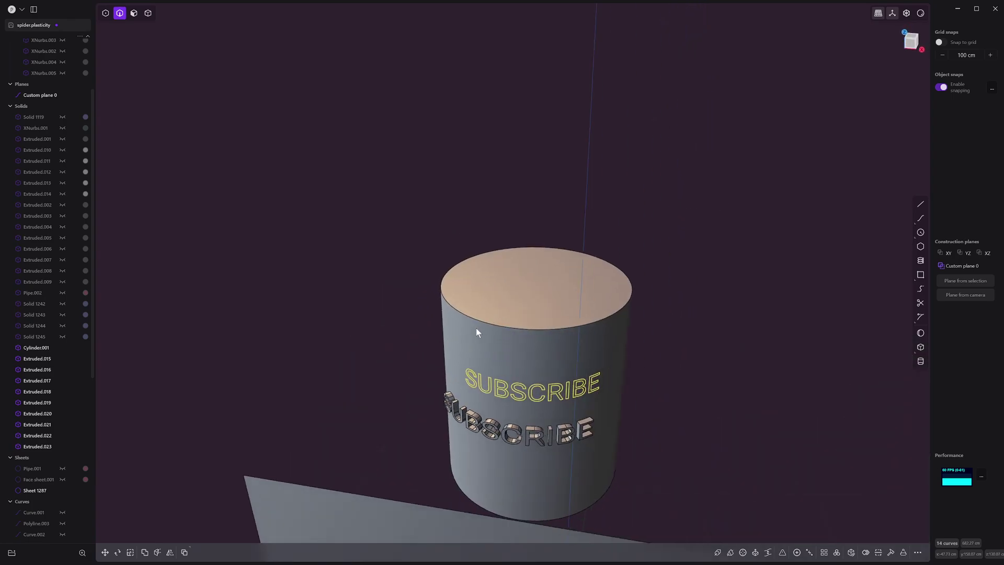
{"action": "middle_click_drag", "start_coordinate": [473, 330], "coordinate": [513, 289]}
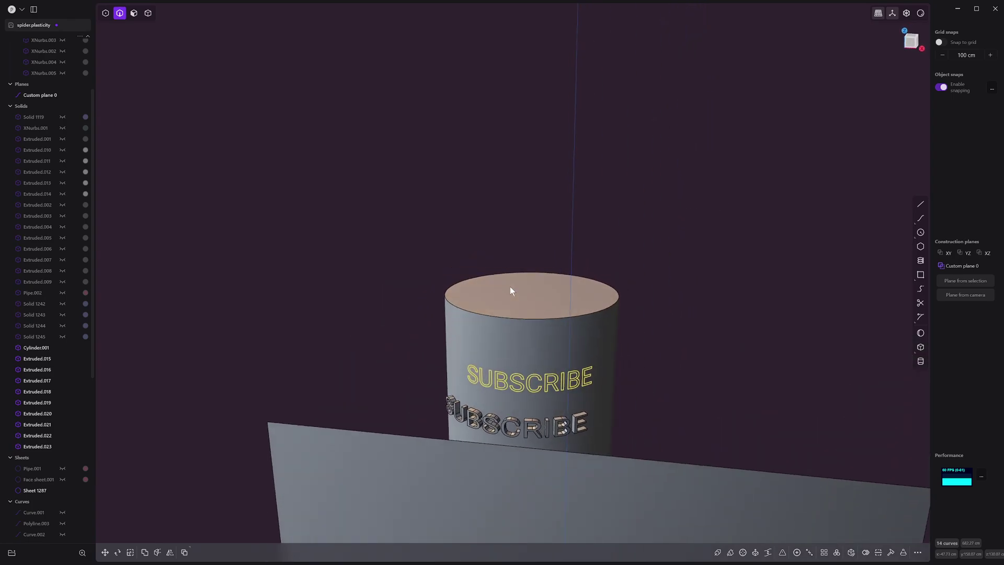
Undo the curve deformation and rotate the text curves on the sheet 90° about the X axis.
{"action": "middle_click_drag", "start_coordinate": [564, 350], "coordinate": [520, 262]}
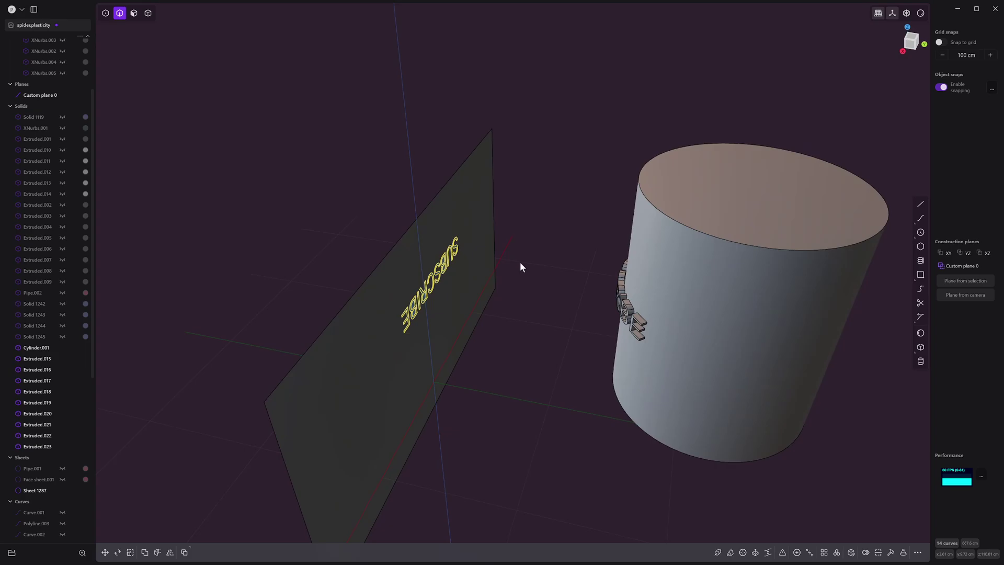
{"action": "key", "text": "r"}
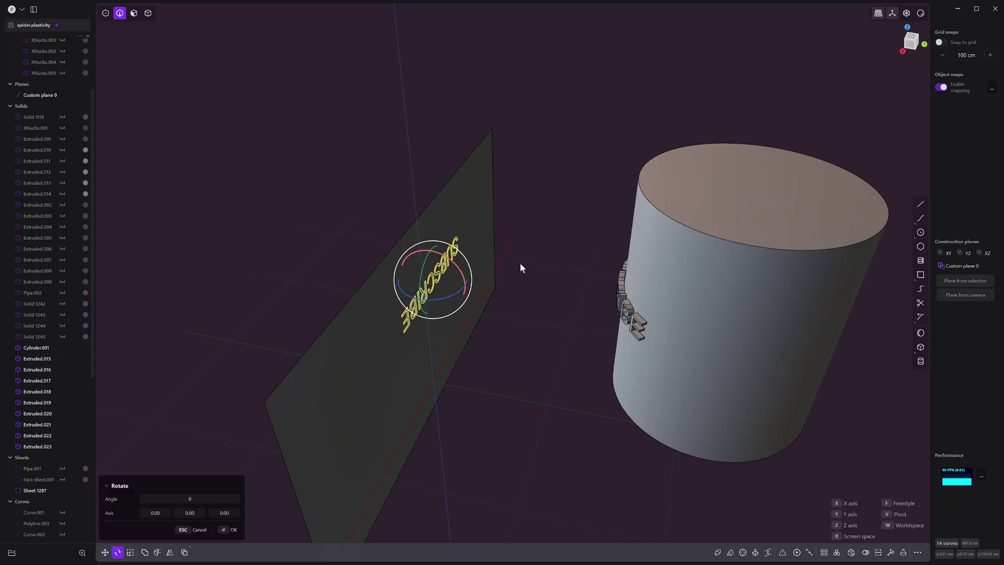
{"action": "type", "text": "x90"}
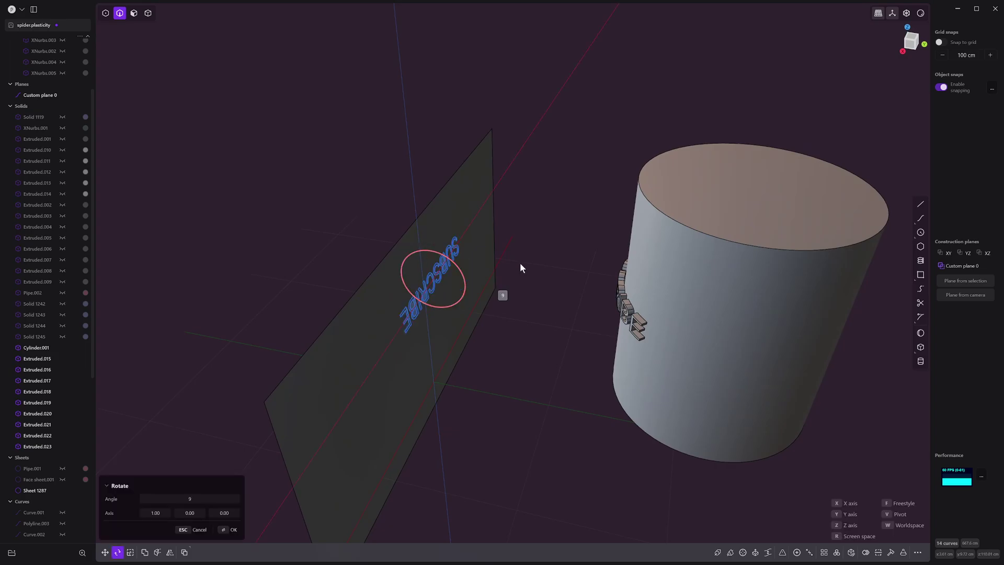
{"action": "key", "text": "Return"}
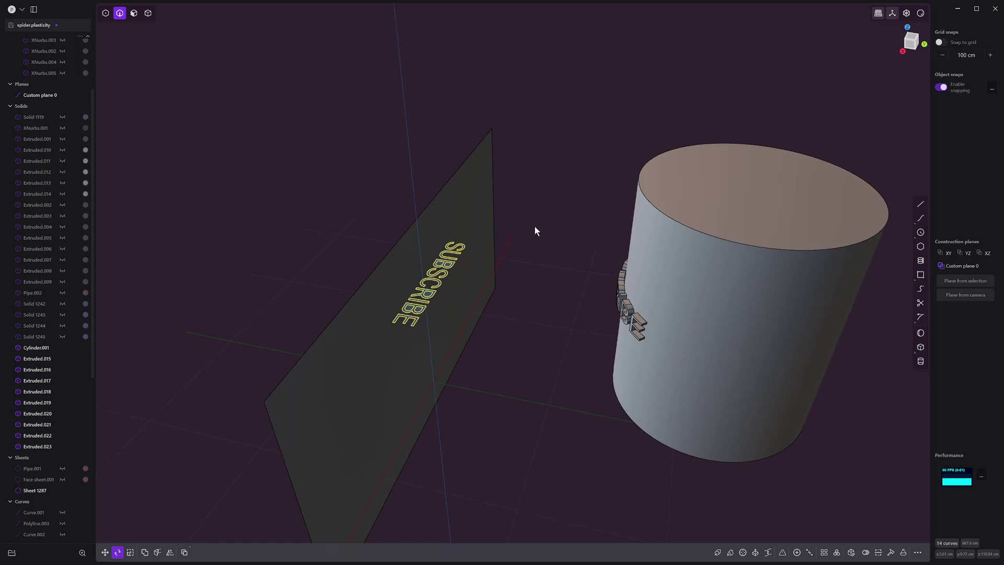
Deform the rotated text curves onto the cylinder's side face, taking the sheet as the reference face.
{"action": "type", "text": "f"}
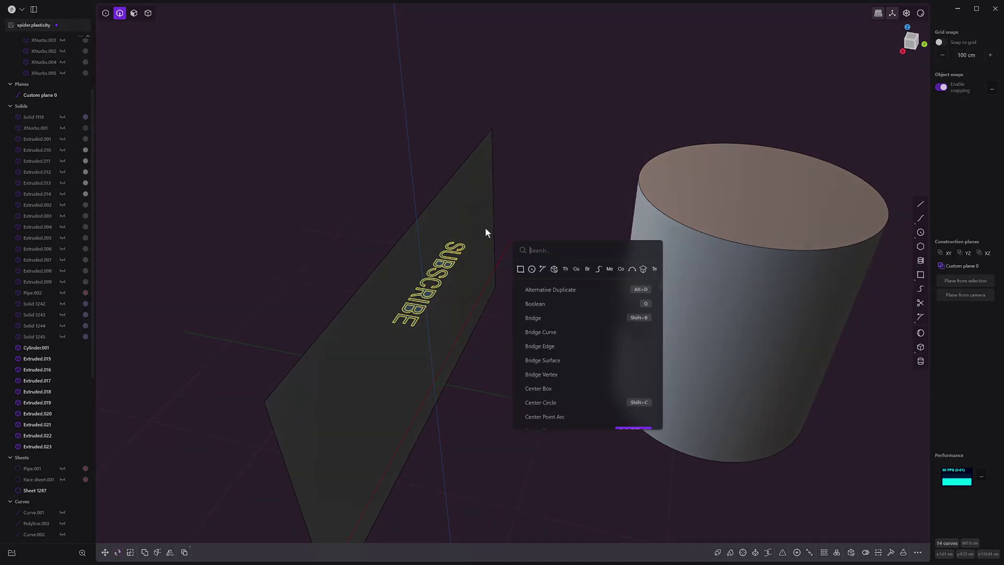
{"action": "type", "text": "def"}
{"action": "left_click", "coordinate": [547, 276]}
{"action": "left_click", "coordinate": [463, 210]}
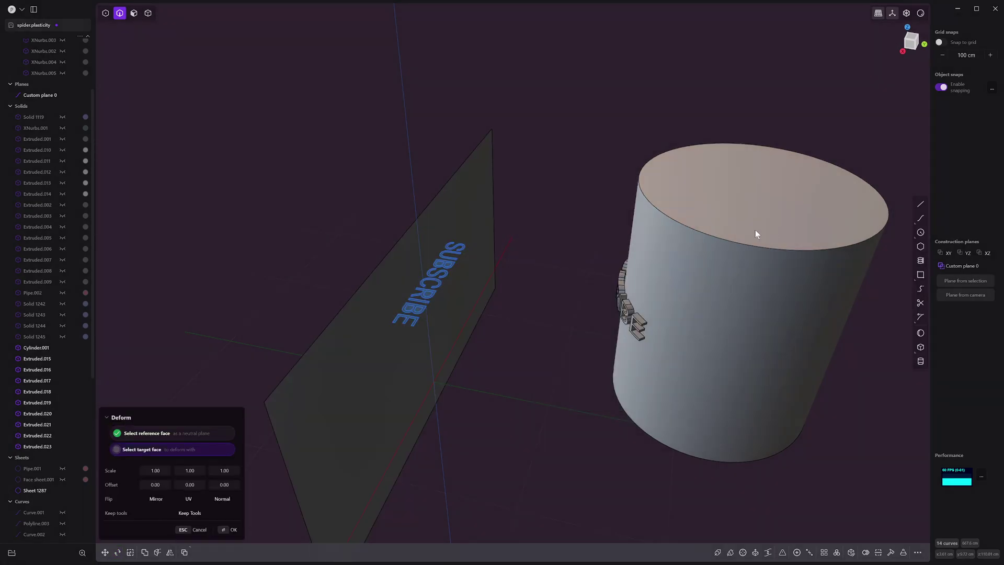
{"action": "left_click", "coordinate": [675, 254]}
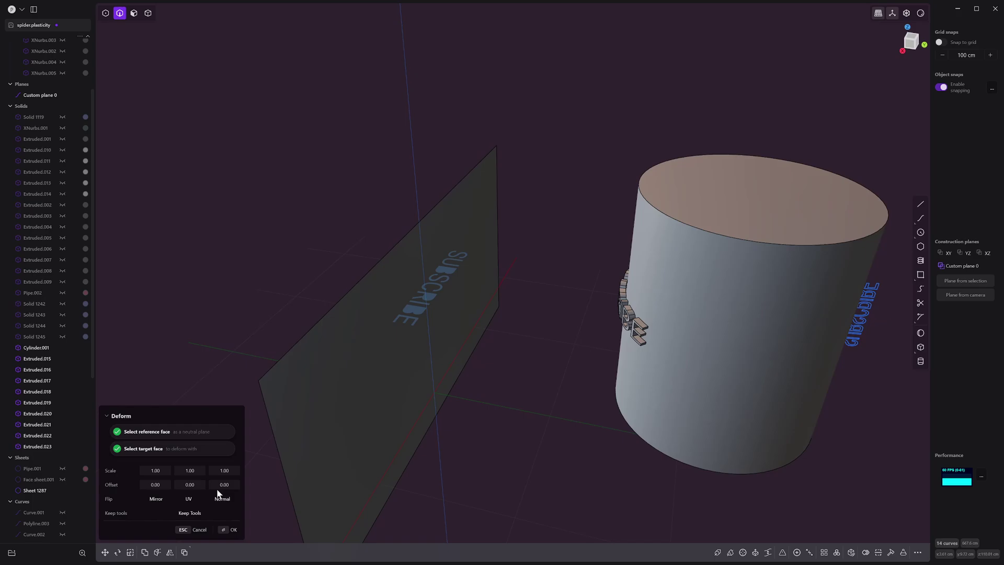
Flip the UV direction of the text curves' deformation on the cylinder and adjust its second offset value.
{"action": "left_click", "coordinate": [188, 498]}
{"action": "mouse_move", "coordinate": [191, 486]}
{"action": "left_mouse_down"}
{"action": "mouse_move", "coordinate": [176, 494]}
{"action": "mouse_move", "coordinate": [191, 471]}
{"action": "left_mouse_up"}
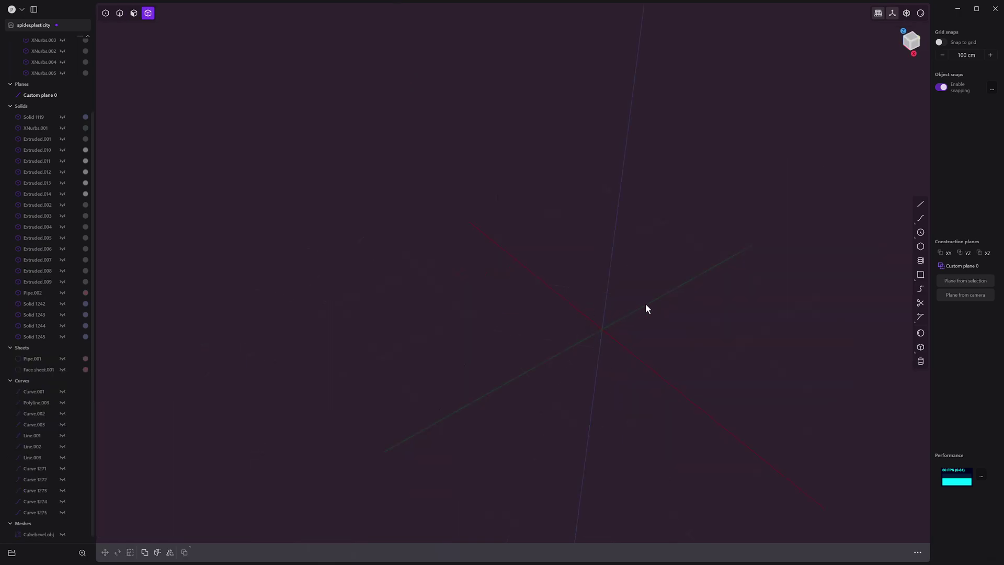
Switch to Blender and set the cube's Bevel profile shape to 0.12.
{"action": "middle_click_drag", "start_coordinate": [645, 308], "coordinate": [681, 318]}
{"action": "key", "text": "alt+Tab"}
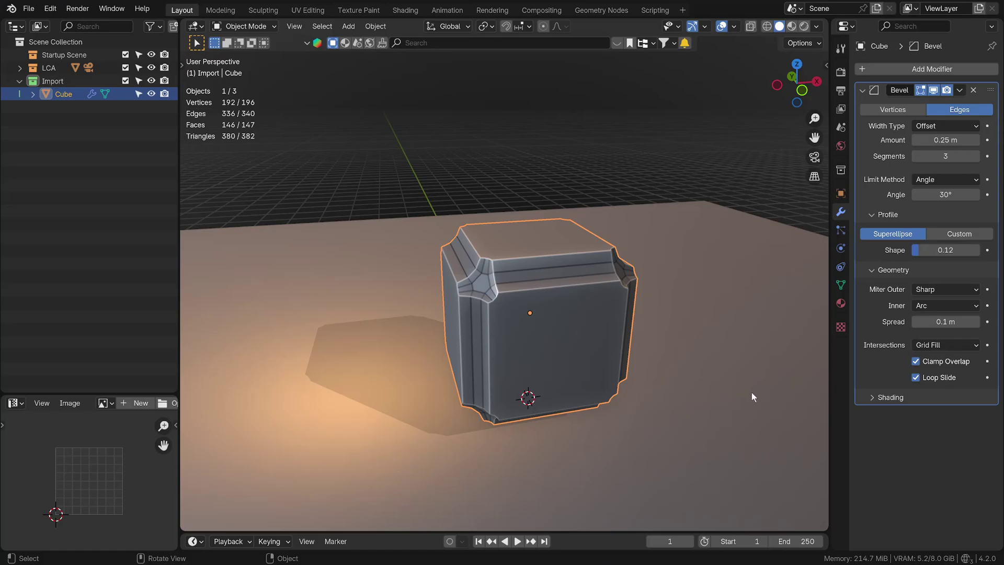
{"action": "middle_click_drag", "start_coordinate": [751, 392], "coordinate": [557, 314]}
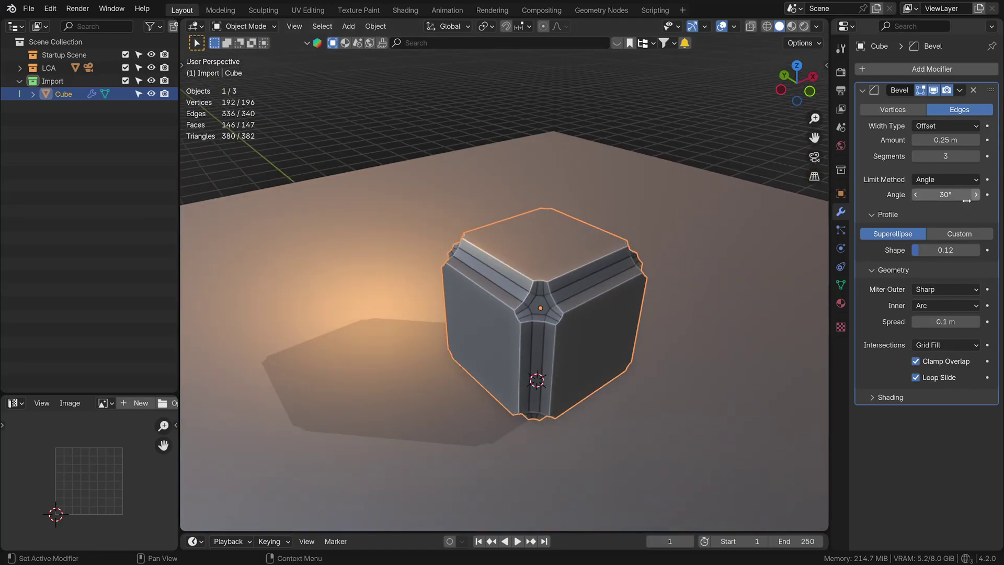
{"action": "left_click_drag", "start_coordinate": [926, 250], "coordinate": [934, 250]}
{"action": "left_click", "coordinate": [935, 250]}
{"action": "type", "text": "0.1"}
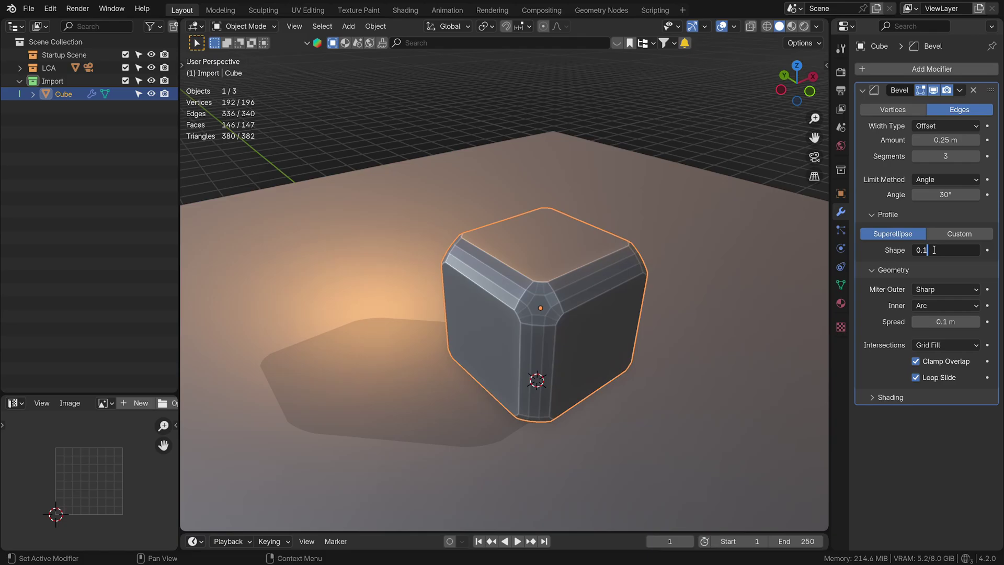
{"action": "key", "text": "Return"}
{"action": "middle_click_drag", "start_coordinate": [717, 243], "coordinate": [484, 272]}
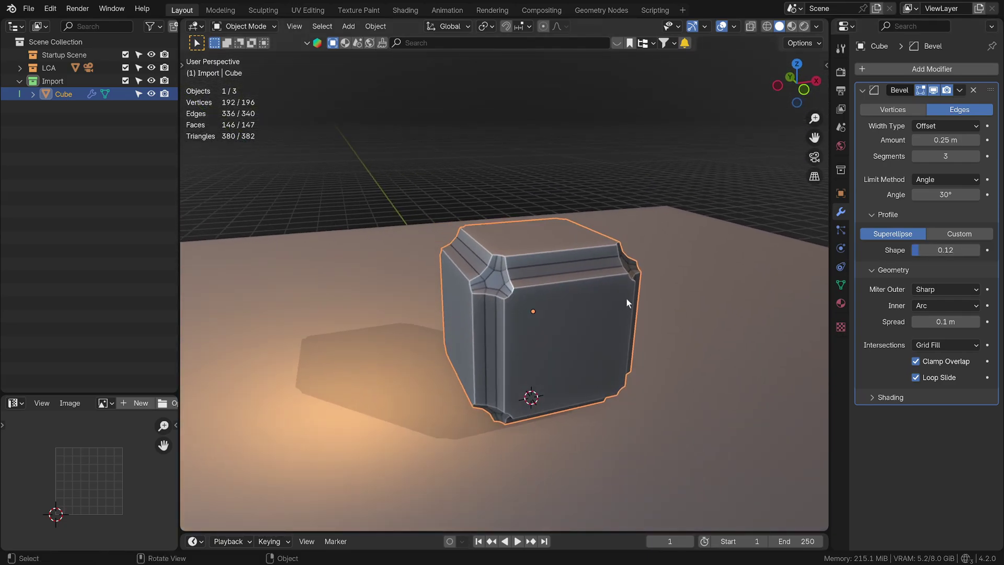
Switch to Plasticity and import the bevelled cube mesh with metres as the unit.
{"action": "key", "text": "alt+Tab"}
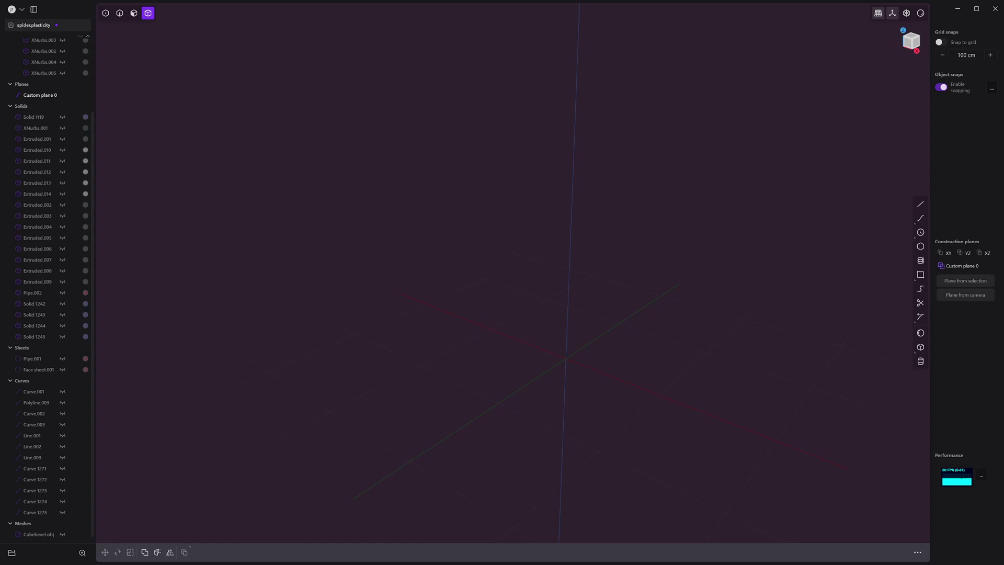
{"action": "left_click_drag", "start_coordinate": [665, 361], "coordinate": [533, 318]}
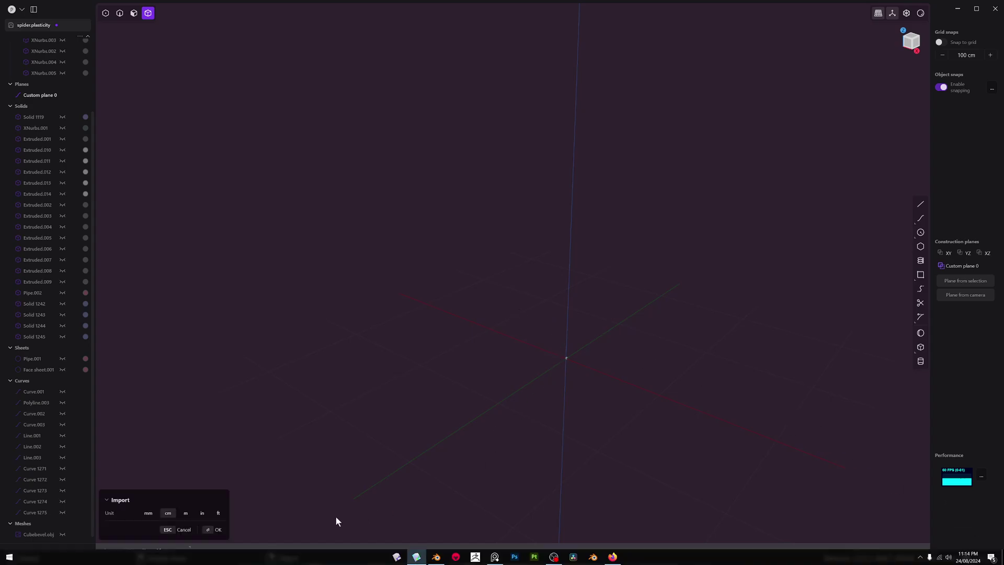
{"action": "left_click", "coordinate": [189, 515]}
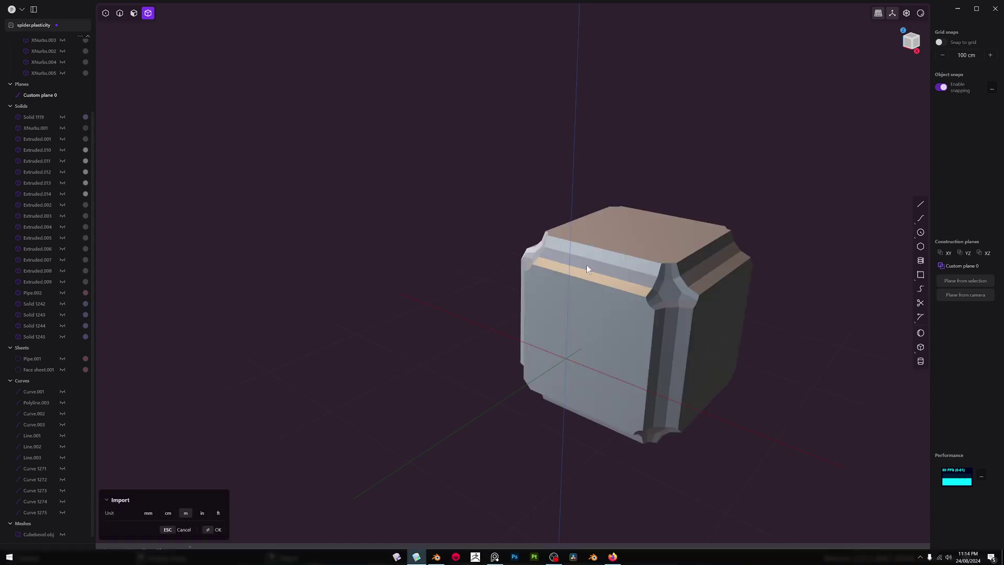
{"action": "middle_click_drag", "start_coordinate": [586, 265], "coordinate": [612, 263]}
{"action": "middle_click_drag", "start_coordinate": [873, 251], "coordinate": [792, 260]}
{"action": "scroll", "coordinate": [790, 259], "scroll_direction": "up", "scroll_amount": 4}
{"action": "key", "text": "Return"}
Draw a curve snapped through the four mesh vertices where the upper-left bevel meets the cube's front corner.
{"action": "middle_click_drag", "start_coordinate": [622, 269], "coordinate": [789, 260], "text": "shift"}
{"action": "scroll", "coordinate": [676, 309], "scroll_direction": "up", "scroll_amount": 3}
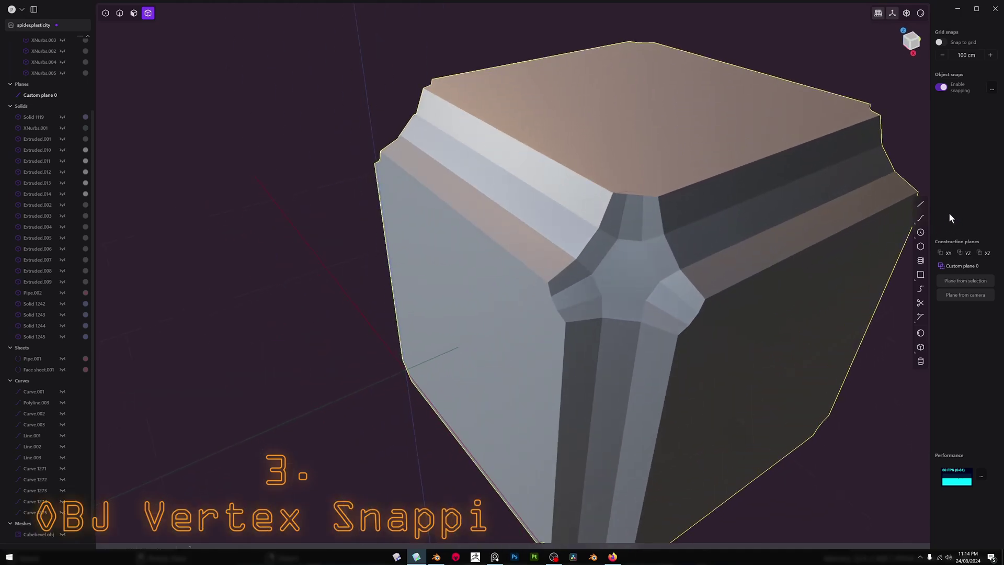
{"action": "left_click", "coordinate": [920, 218]}
{"action": "left_click", "coordinate": [613, 195]}
{"action": "left_click", "coordinate": [598, 228]}
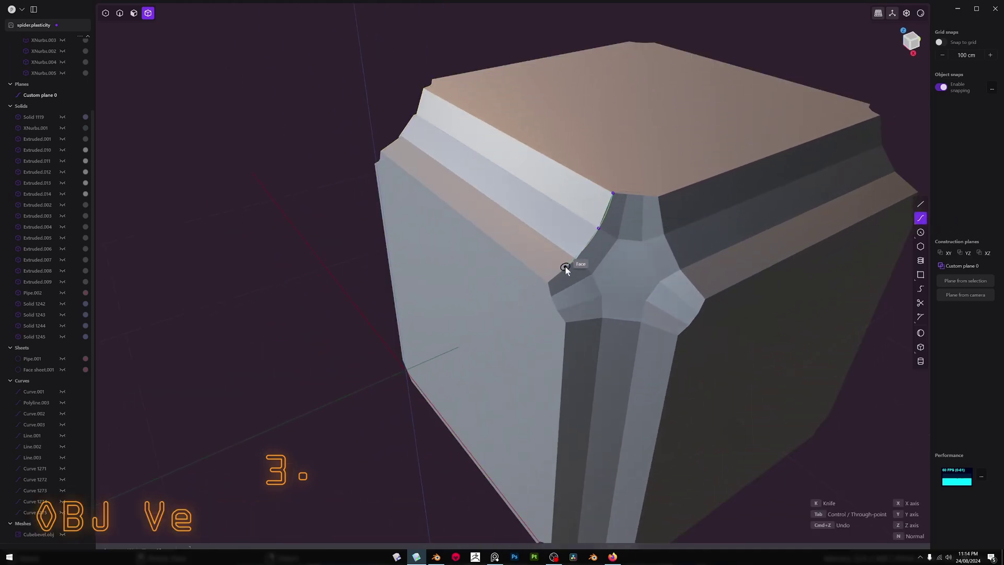
{"action": "left_click", "coordinate": [575, 260]}
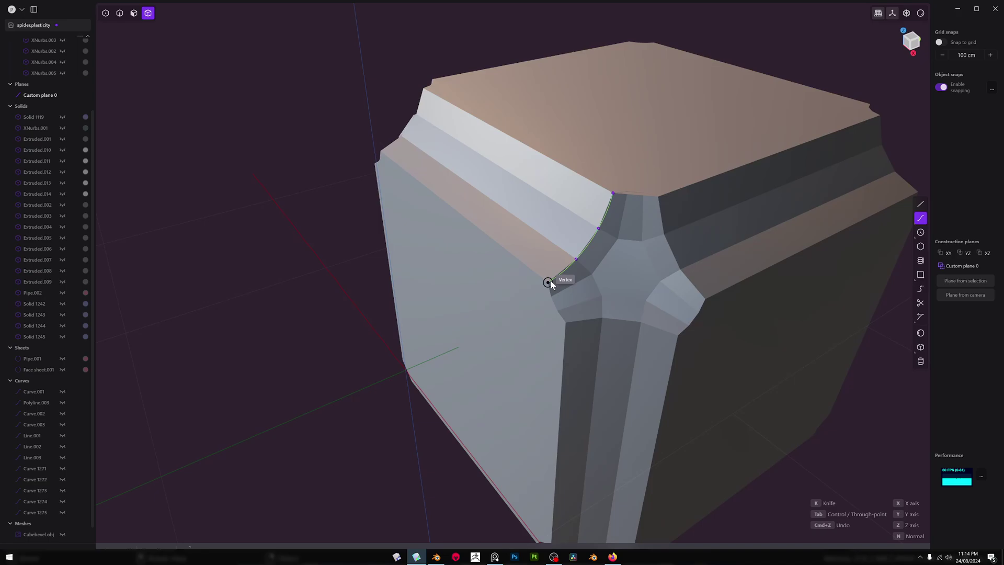
{"action": "left_click", "coordinate": [548, 282]}
{"action": "right_click", "coordinate": [550, 283]}
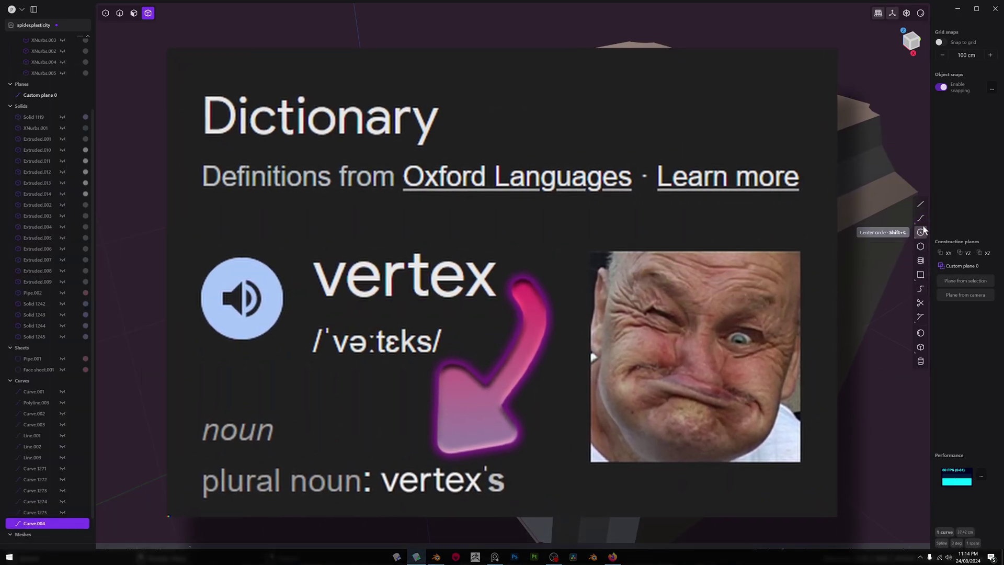
{"action": "left_click", "coordinate": [920, 218]}
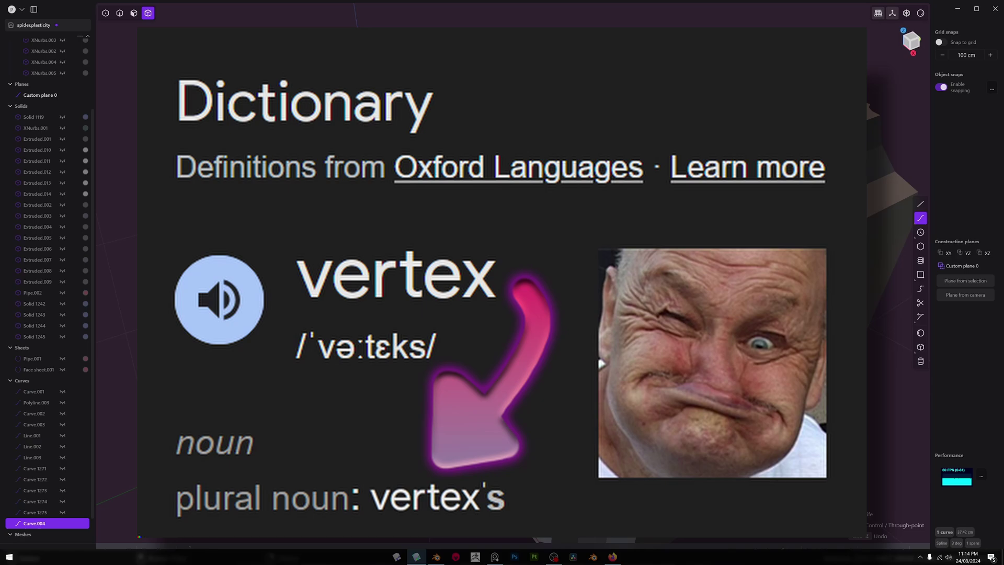
{"action": "key", "text": "Escape"}
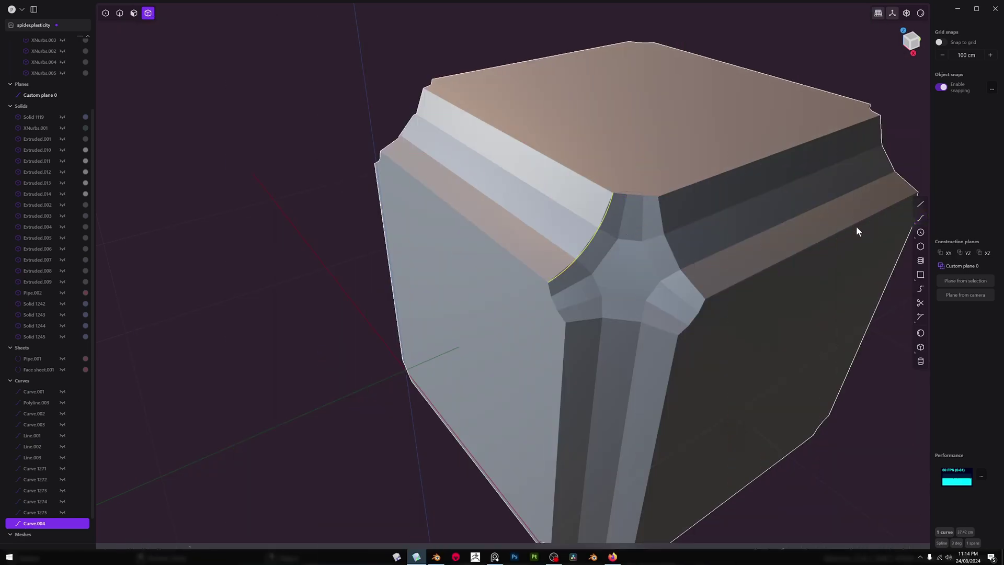
Trace further curves around the bevelled corner's vertices, including one through the four vertices along its lower edge.
{"action": "left_click", "coordinate": [921, 218]}
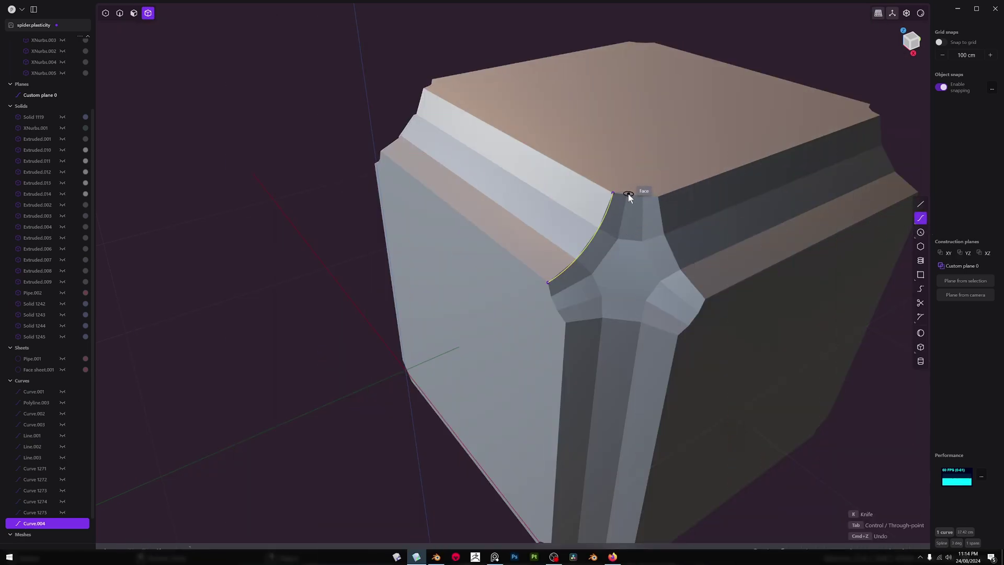
{"action": "left_click", "coordinate": [566, 321]}
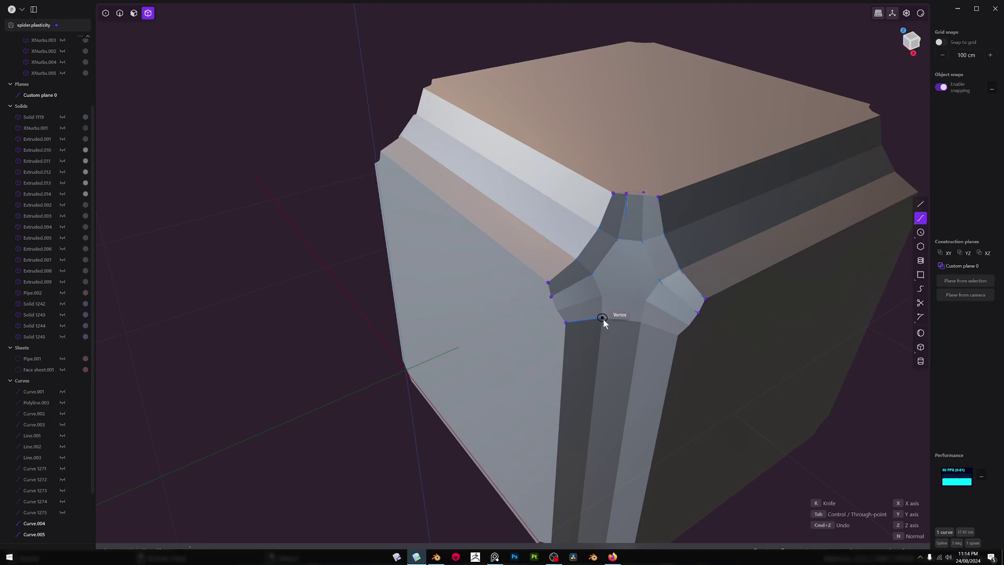
{"action": "left_click", "coordinate": [602, 318]}
{"action": "left_click", "coordinate": [641, 322]}
{"action": "left_click", "coordinate": [677, 335]}
{"action": "key", "text": "Return"}
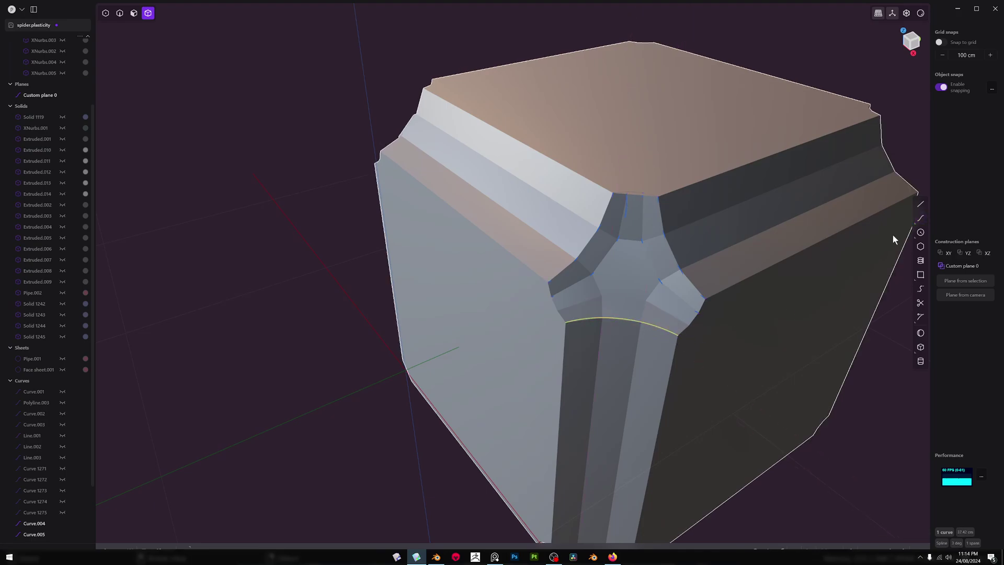
Draw an inner curve across the corner just above the lower-edge curve, snapped to the next row of vertices.
{"action": "left_click", "coordinate": [921, 219]}
{"action": "left_click", "coordinate": [558, 311]}
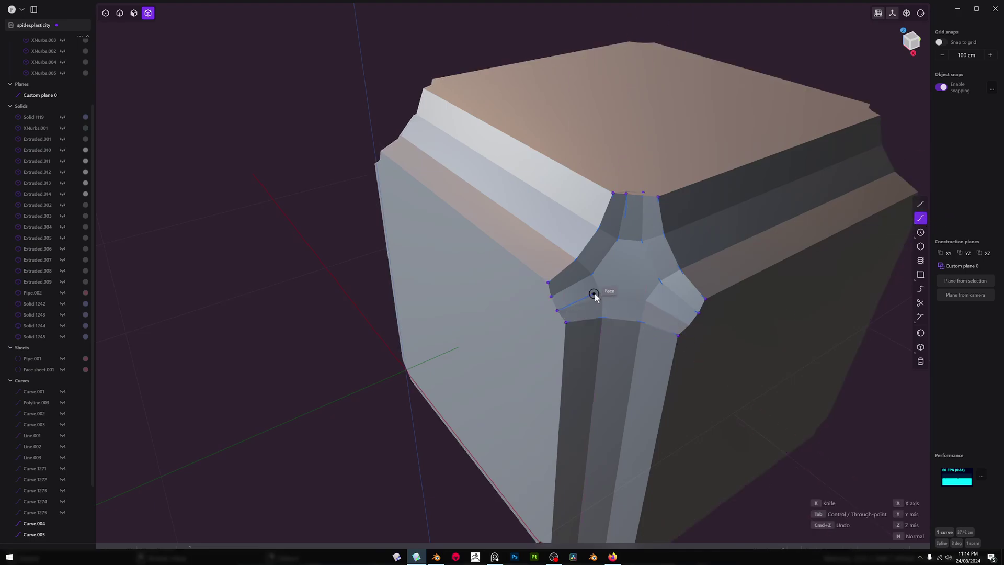
{"action": "left_click", "coordinate": [688, 325]}
{"action": "key", "text": "Return"}
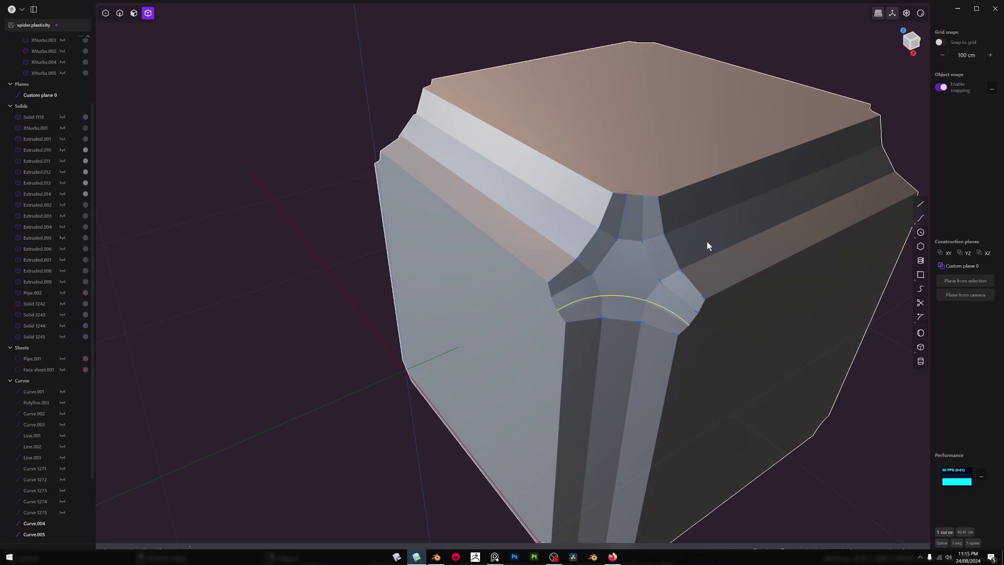
Select the imported cube mesh and hide it, leaving only the traced curves.
{"action": "scroll", "coordinate": [721, 256], "scroll_direction": "up", "scroll_amount": 3}
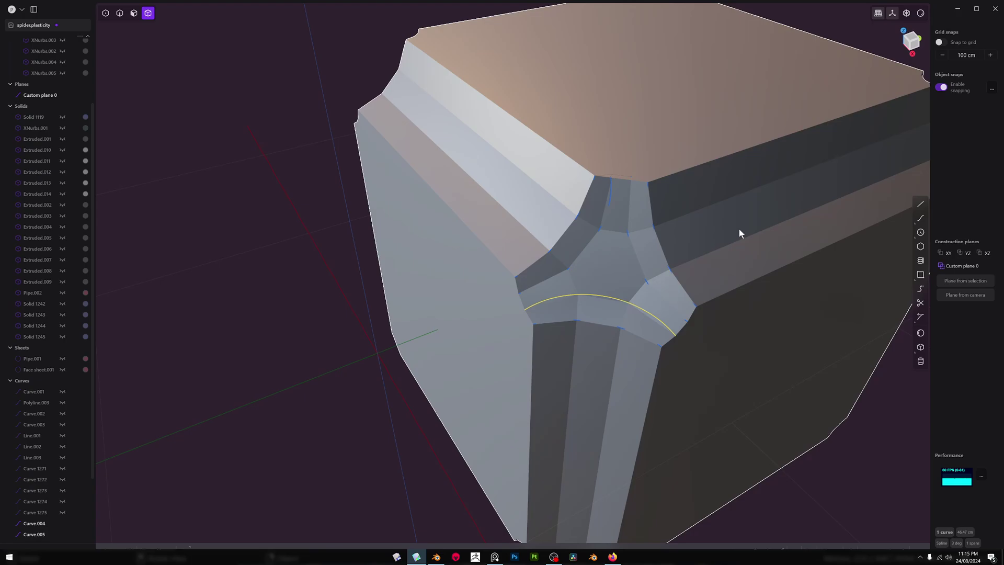
{"action": "left_click", "coordinate": [741, 225]}
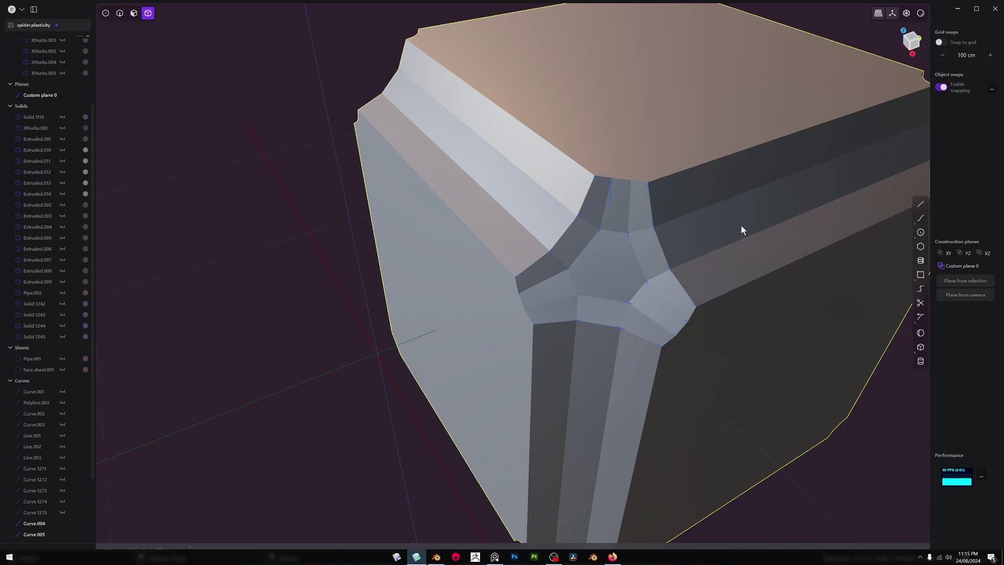
{"action": "key", "text": "h"}
Loft each outer curve with its neighbouring inner curve to make three curved sheets around the corner.
{"action": "left_click", "coordinate": [662, 247]}
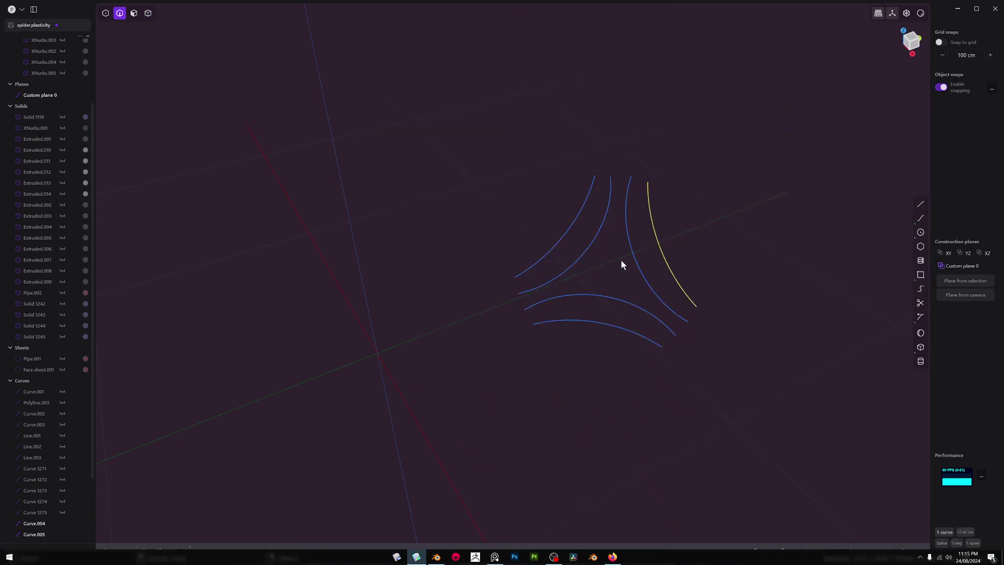
{"action": "key", "text": "l"}
{"action": "right_click", "coordinate": [617, 253]}
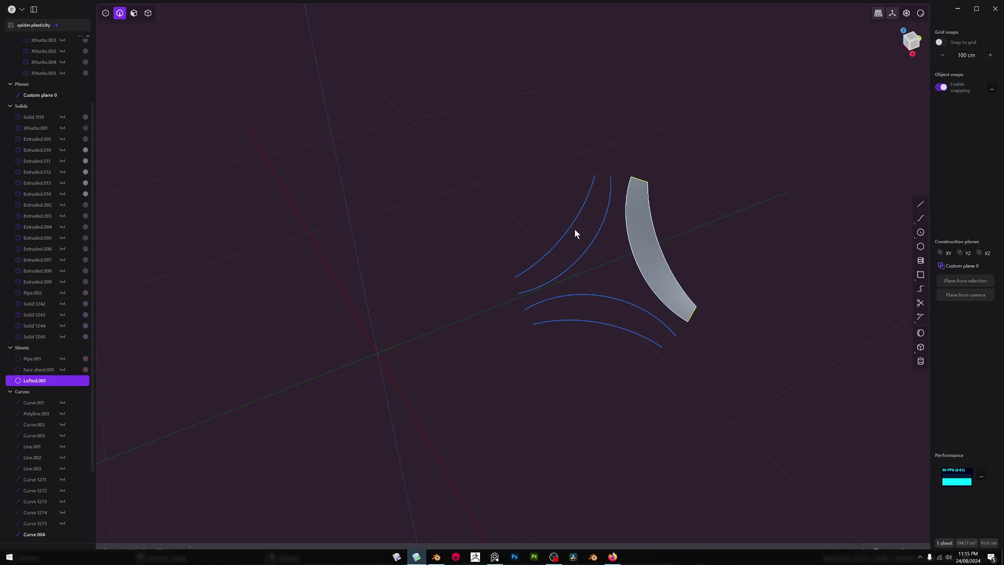
{"action": "left_click", "coordinate": [570, 228]}
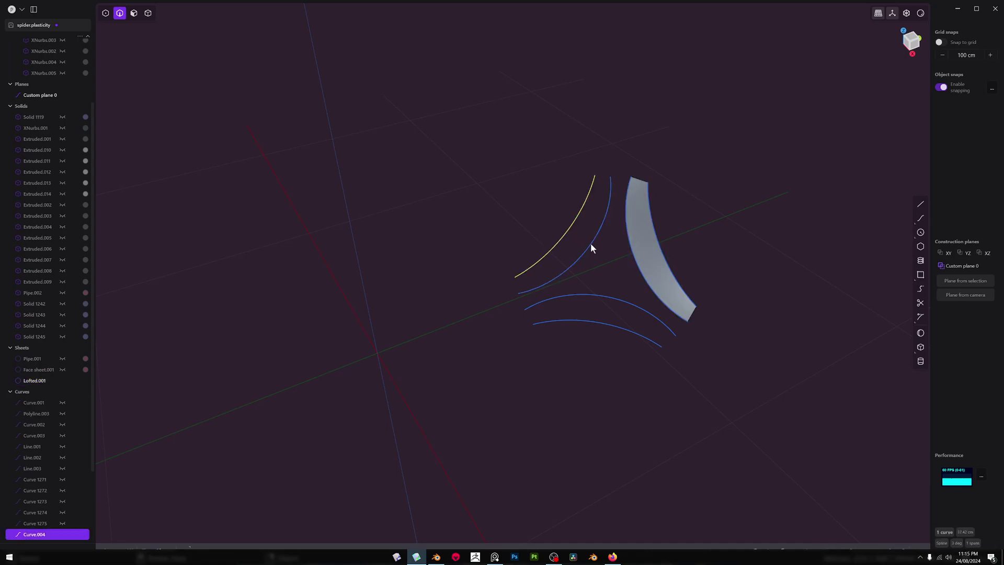
{"action": "left_click", "coordinate": [591, 243]}
{"action": "key", "text": "l"}
{"action": "scroll", "coordinate": [590, 243], "scroll_direction": "down", "scroll_amount": 1}
{"action": "right_click", "coordinate": [602, 244]}
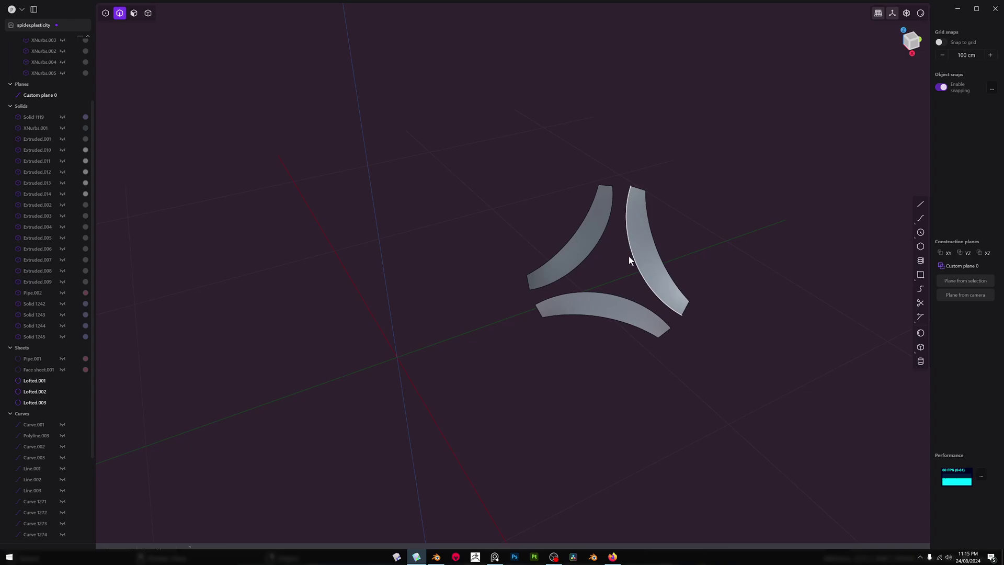
Fill the gap between the three lofted sheets' inner edges with an XNurbs patch using G2 continuity.
{"action": "key", "text": "alt+x"}
{"action": "left_click", "coordinate": [631, 253]}
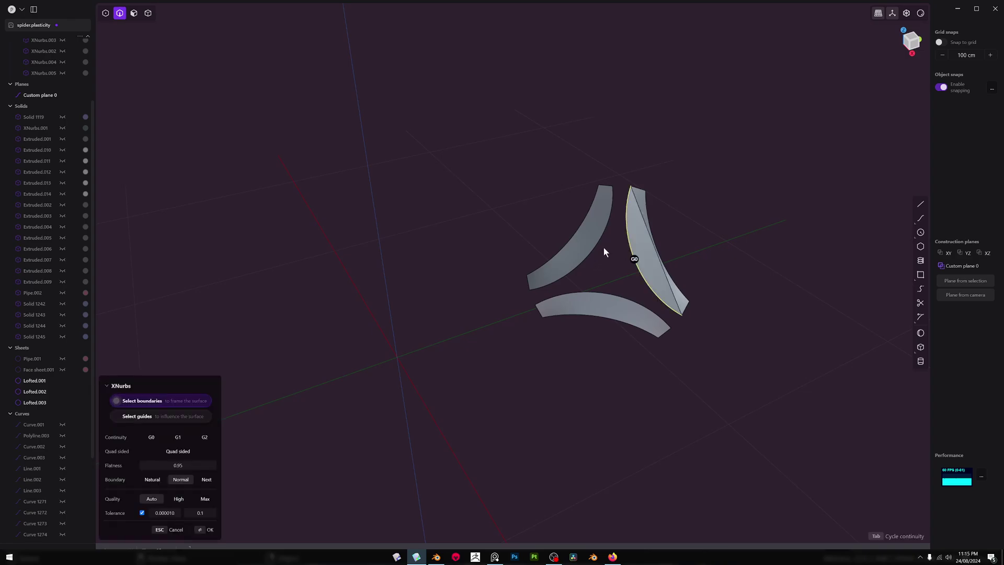
{"action": "left_click", "coordinate": [595, 245]}
{"action": "left_click", "coordinate": [605, 293]}
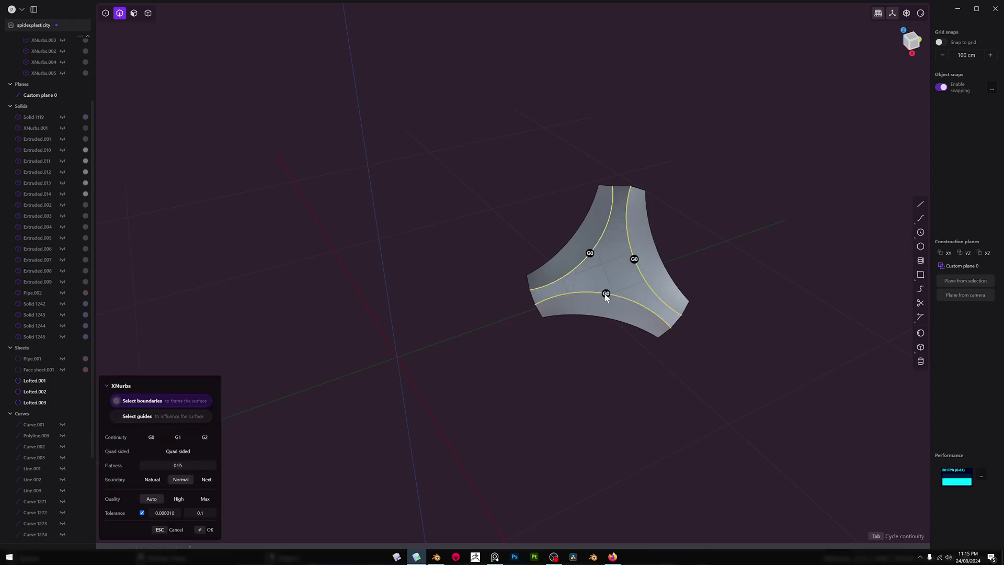
{"action": "middle_click_drag", "start_coordinate": [605, 293], "coordinate": [594, 282]}
{"action": "key", "text": "Tab"}
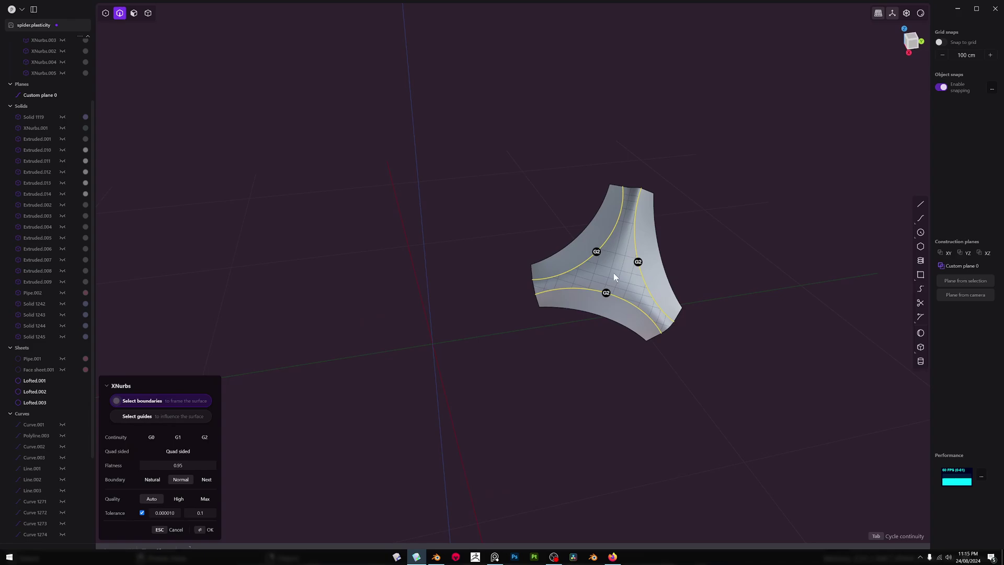
{"action": "key", "text": "Return"}
Join the XNurbs patch and the three lofted sheets into a single sheet and select it.
{"action": "key", "text": "j"}
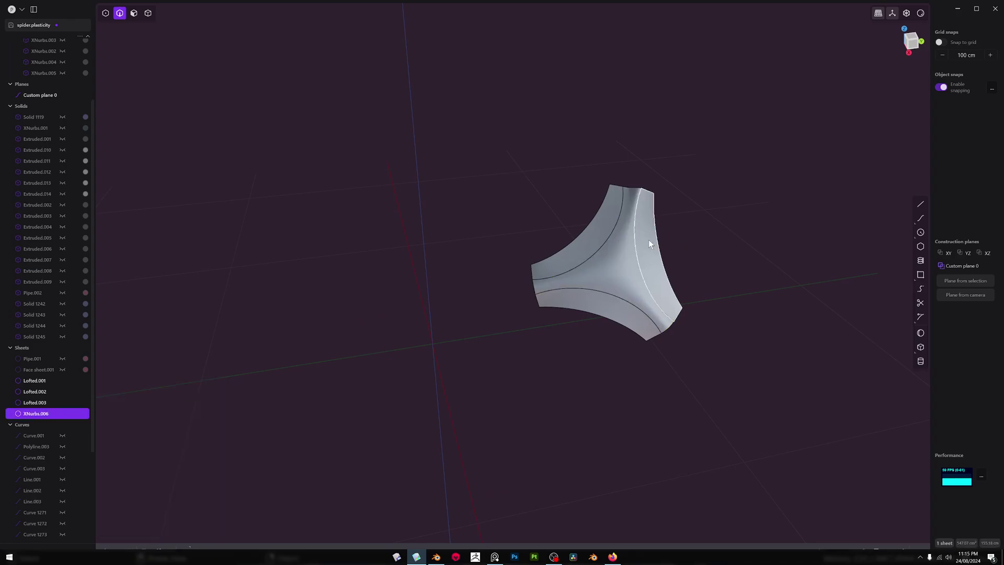
{"action": "left_click", "coordinate": [649, 240]}
{"action": "key", "text": "Escape"}
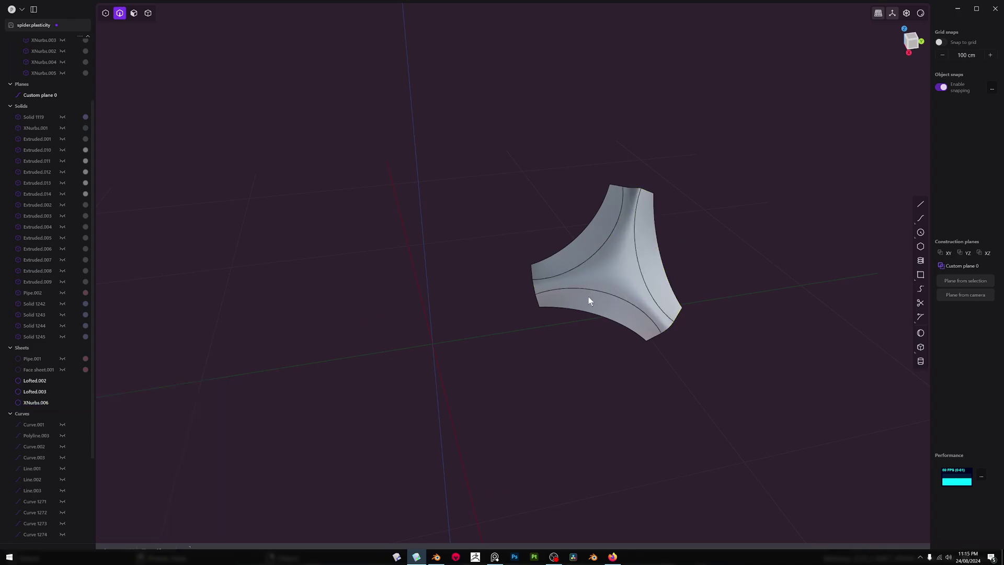
{"action": "middle_click_drag", "start_coordinate": [589, 296], "coordinate": [639, 280]}
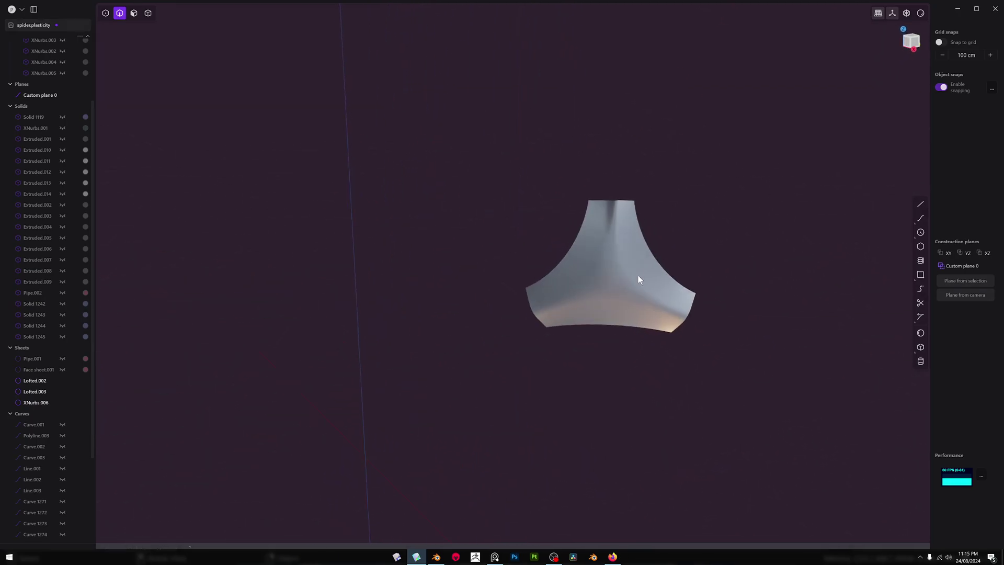
{"action": "scroll", "coordinate": [638, 280], "scroll_direction": "up", "scroll_amount": 3}
{"action": "key", "text": "4"}
{"action": "left_click", "coordinate": [588, 209]}
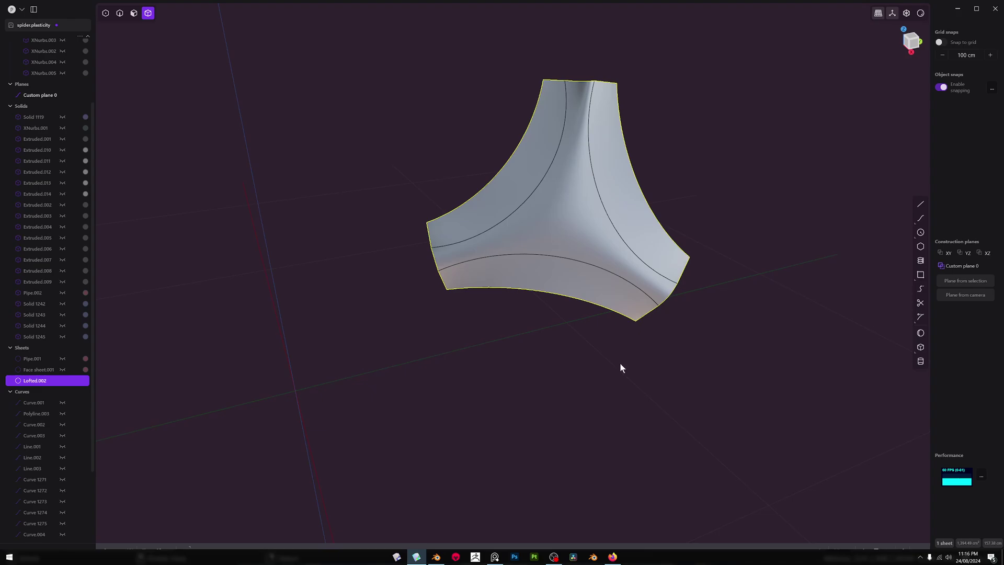
Switch to Blender and delete the bevelled cube from the scene.
{"action": "key", "text": "alt+Tab"}
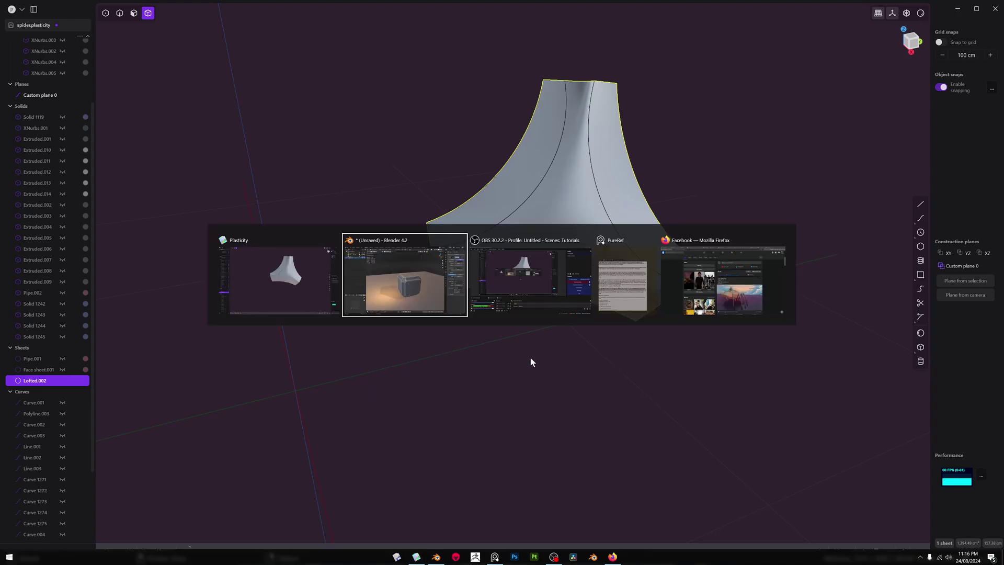
{"action": "key", "text": "x"}
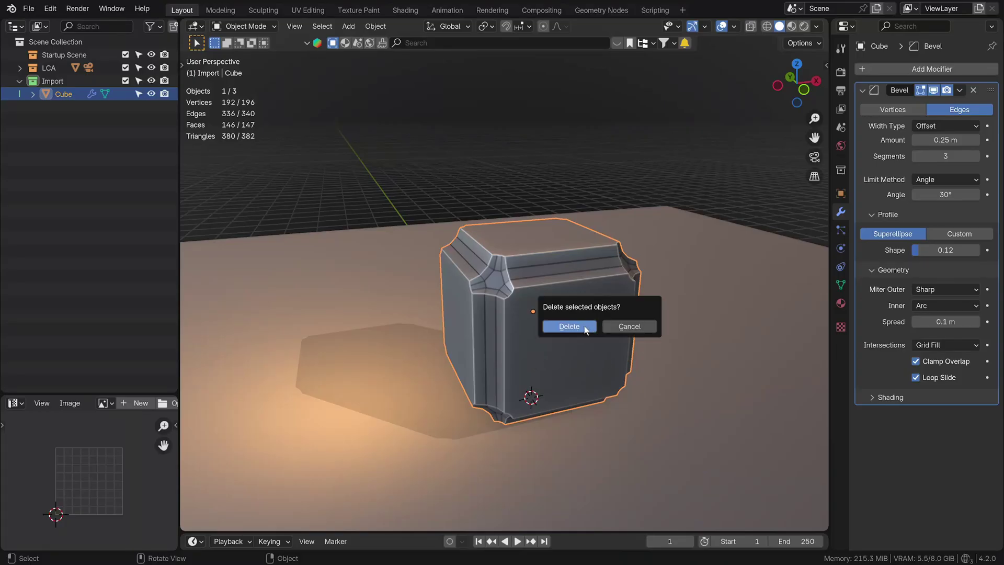
{"action": "left_click", "coordinate": [586, 328]}
{"action": "scroll", "coordinate": [581, 353], "scroll_direction": "down", "scroll_amount": 6}
{"action": "middle_click_drag", "start_coordinate": [592, 362], "coordinate": [595, 347], "text": "shift"}
{"action": "scroll", "coordinate": [548, 317], "scroll_direction": "up", "scroll_amount": 2}
{"action": "middle_click_drag", "start_coordinate": [524, 293], "coordinate": [516, 333]}
{"action": "scroll", "coordinate": [547, 317], "scroll_direction": "up", "scroll_amount": 5}
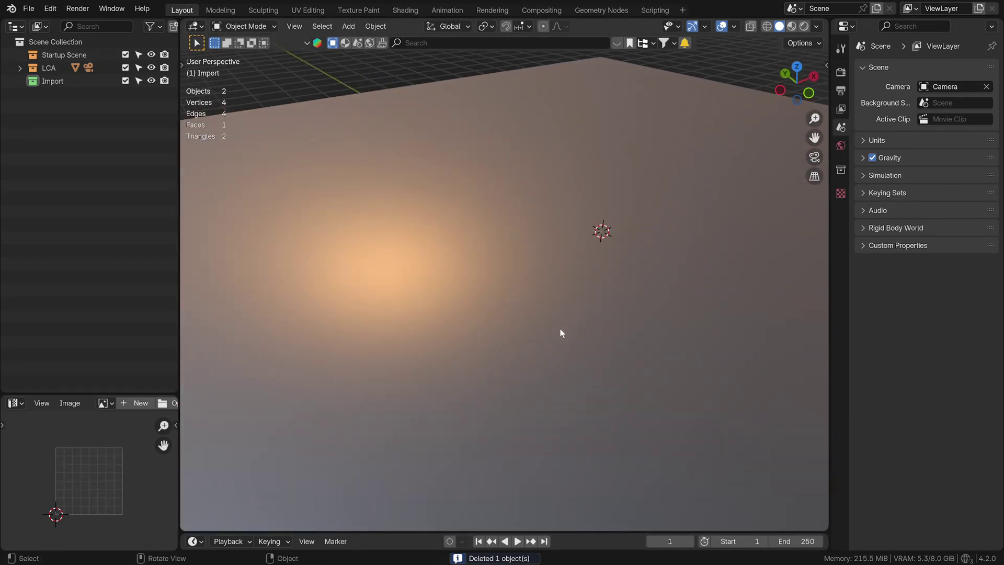
Import ARKND.obj into the scene with scale 0.025, forward axis X and up axis Z.
{"action": "scroll", "coordinate": [560, 333], "scroll_direction": "down", "scroll_amount": 5}
{"action": "scroll", "coordinate": [576, 335], "scroll_direction": "up", "scroll_amount": 4}
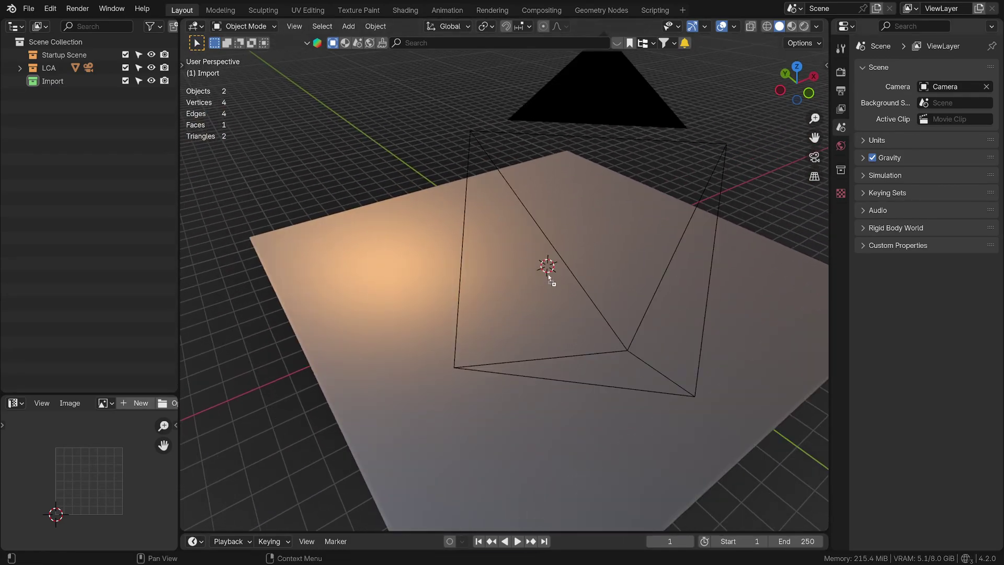
{"action": "left_click", "coordinate": [549, 277]}
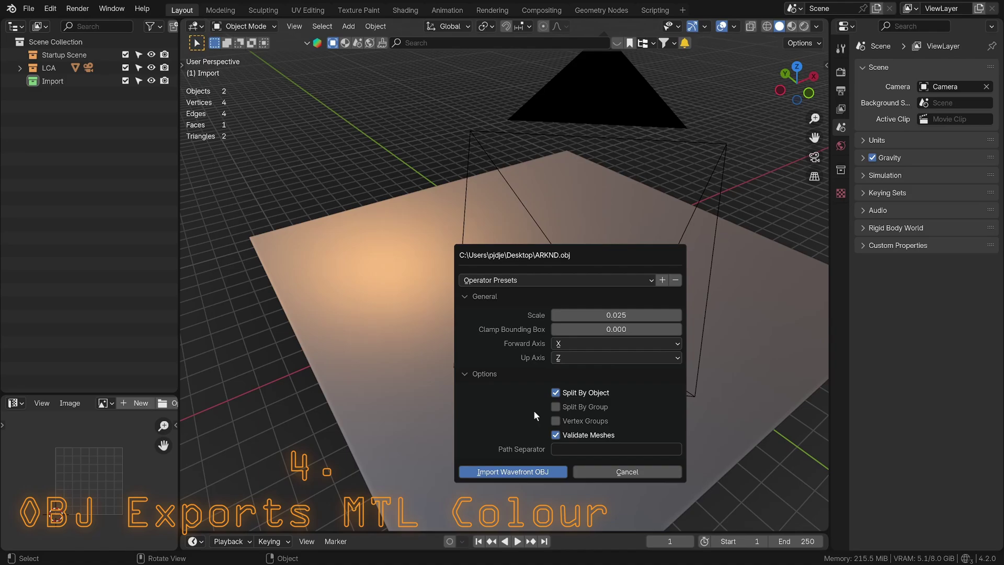
{"action": "left_click", "coordinate": [548, 474]}
Move the imported spider model up 1.897 m along Z so its feet rest on the ground plane.
{"action": "mouse_move", "coordinate": [555, 461]}
{"action": "middle_mouse_down"}
{"action": "mouse_move", "coordinate": [562, 388]}
{"action": "mouse_move", "coordinate": [421, 421]}
{"action": "middle_mouse_up"}
{"action": "key", "text": "KP_3"}
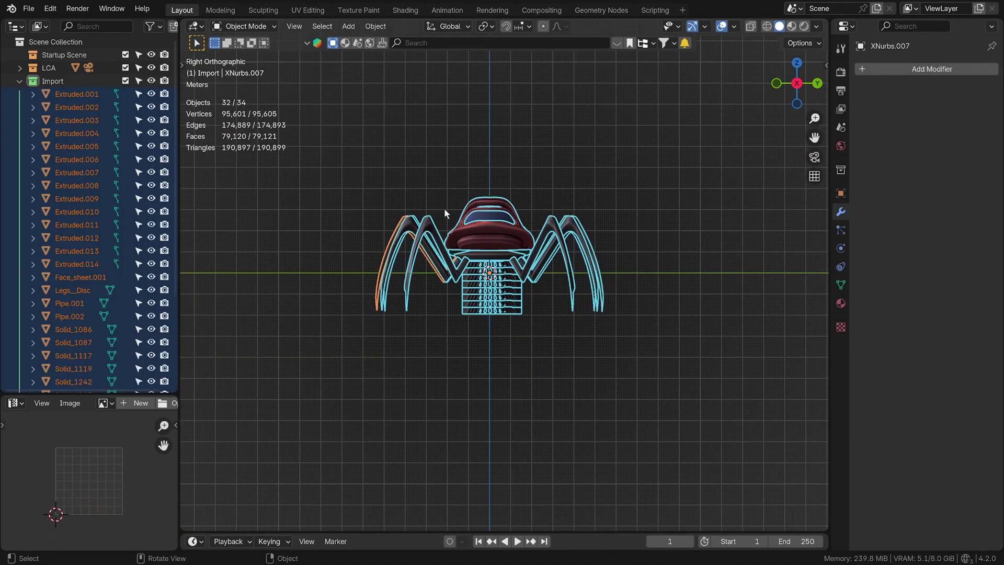
{"action": "key", "text": "KP_1"}
{"action": "key", "text": "g"}
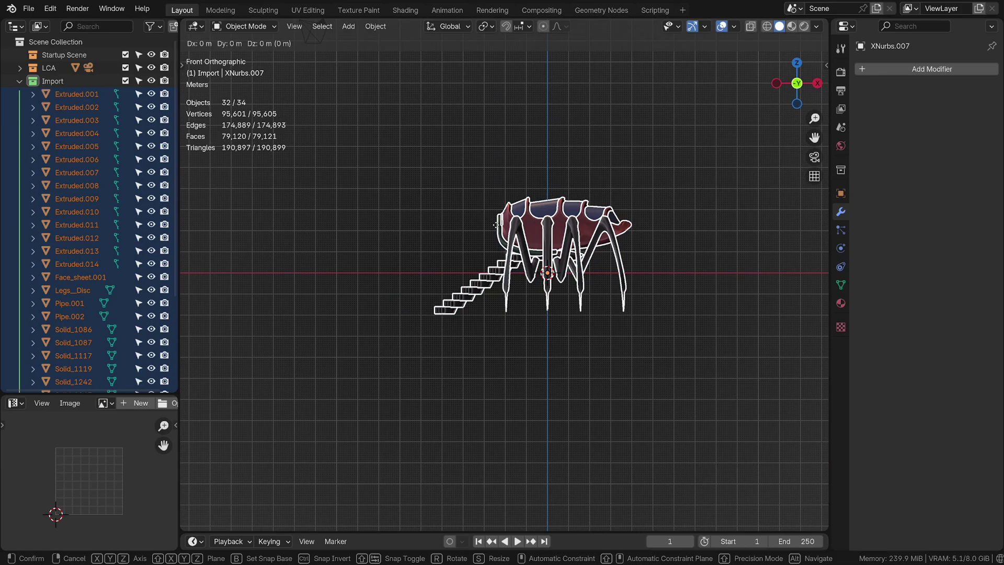
{"action": "key", "text": "z"}
{"action": "left_click", "coordinate": [512, 196]}
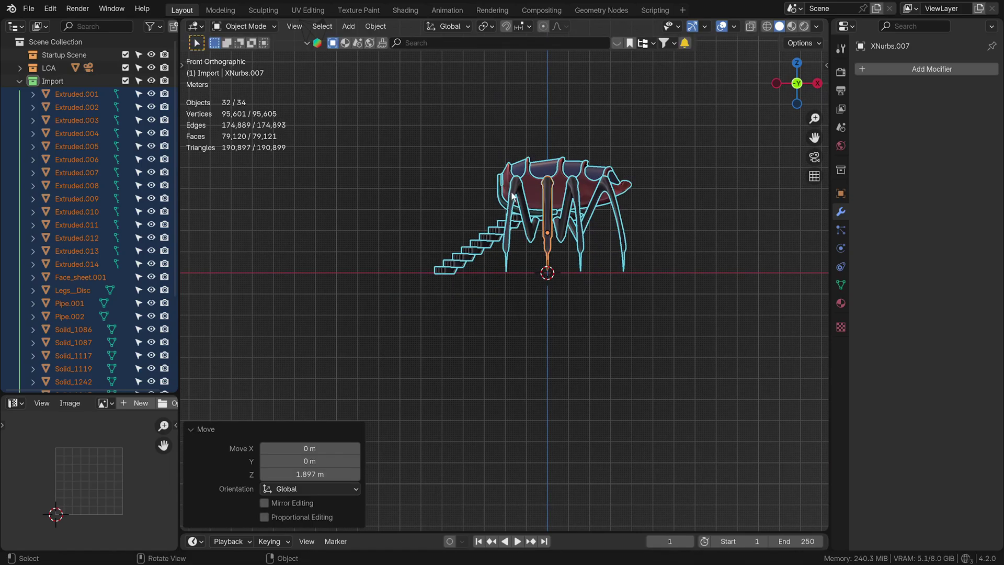
Select the letter A on the body's side and darken its material's base colour to value 0.038.
{"action": "middle_click_drag", "start_coordinate": [513, 196], "coordinate": [413, 282]}
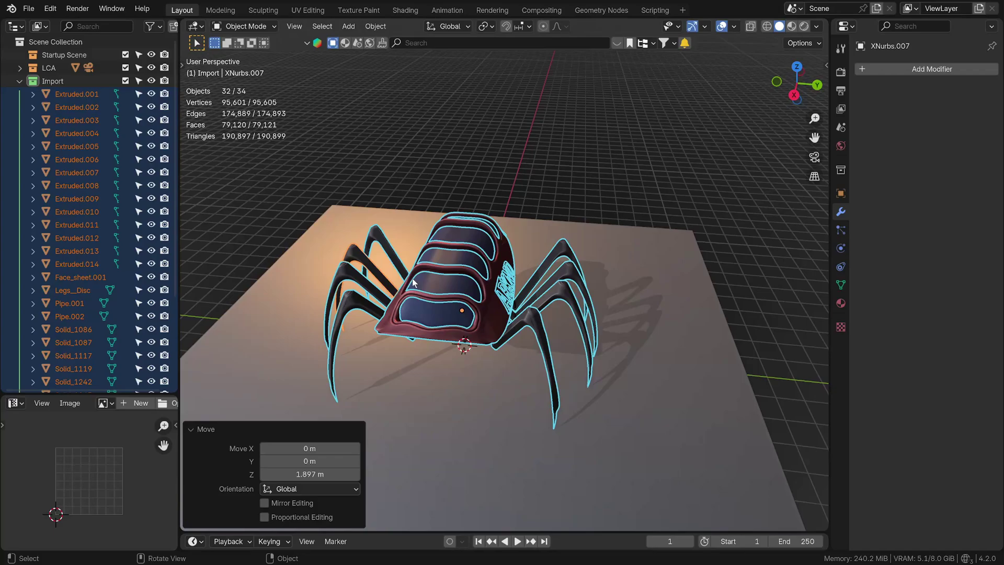
{"action": "left_click", "coordinate": [429, 315]}
{"action": "middle_click_drag", "start_coordinate": [430, 319], "coordinate": [511, 284]}
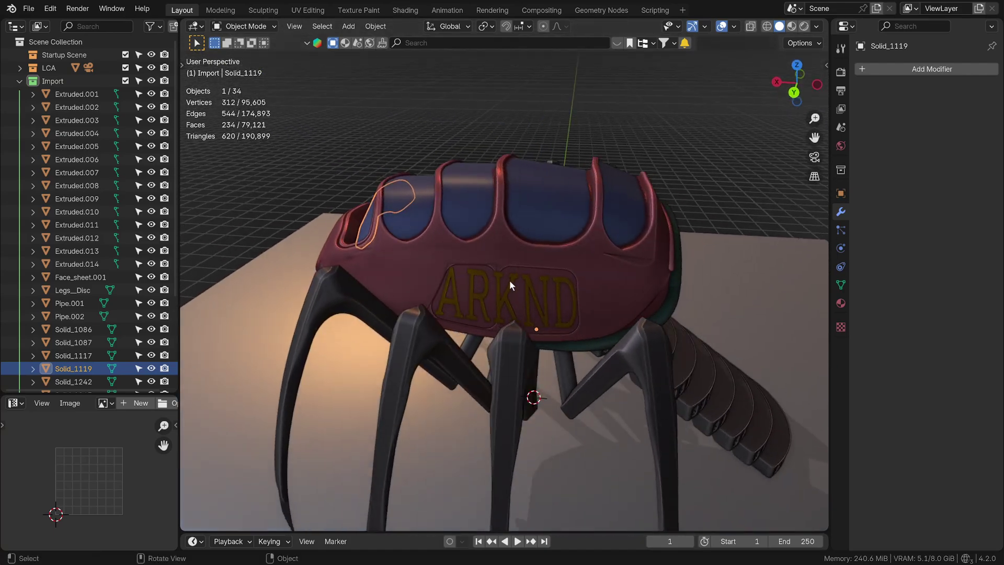
{"action": "left_click", "coordinate": [459, 285]}
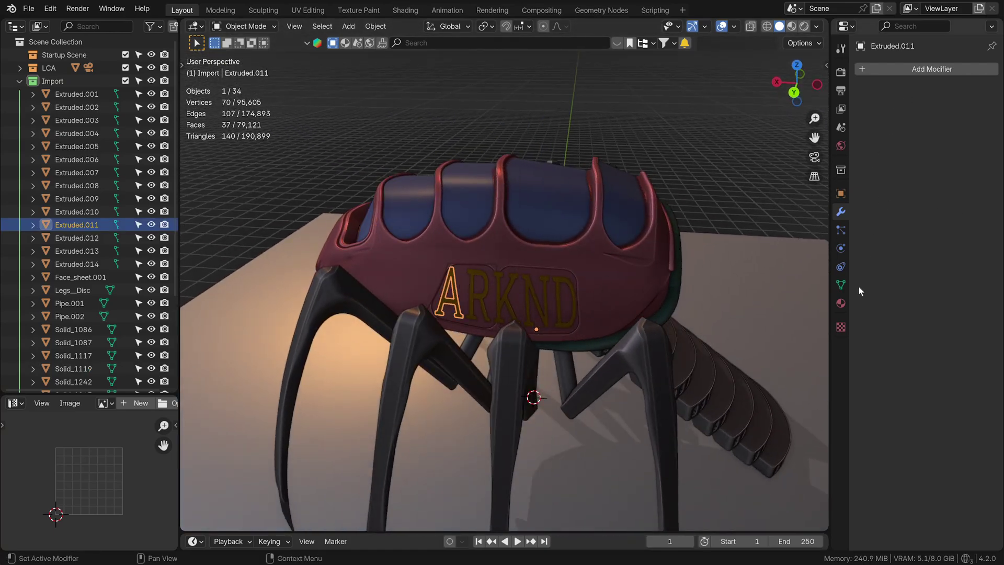
{"action": "left_click", "coordinate": [841, 304]}
{"action": "left_click", "coordinate": [958, 207]}
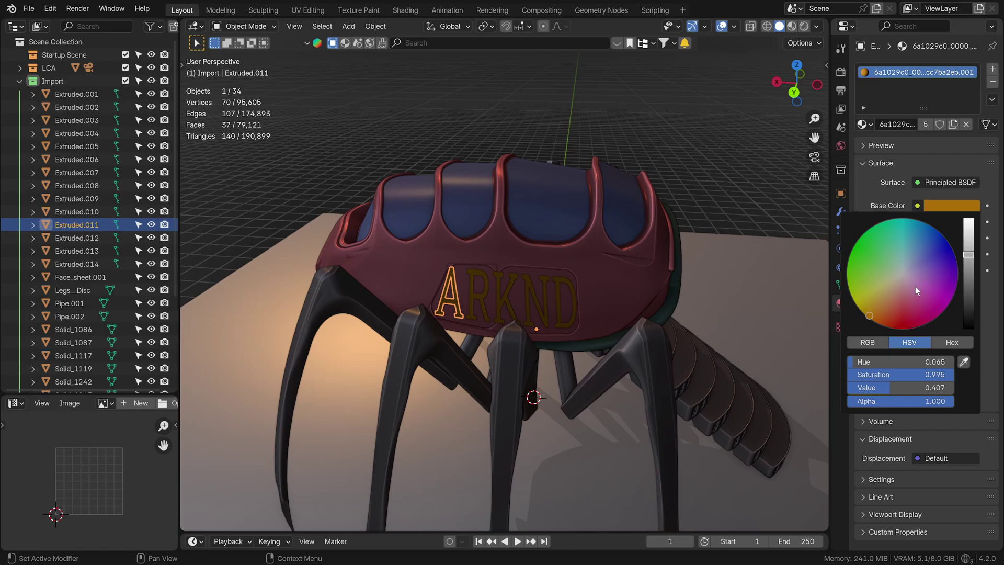
{"action": "left_click_drag", "start_coordinate": [968, 278], "coordinate": [969, 303]}
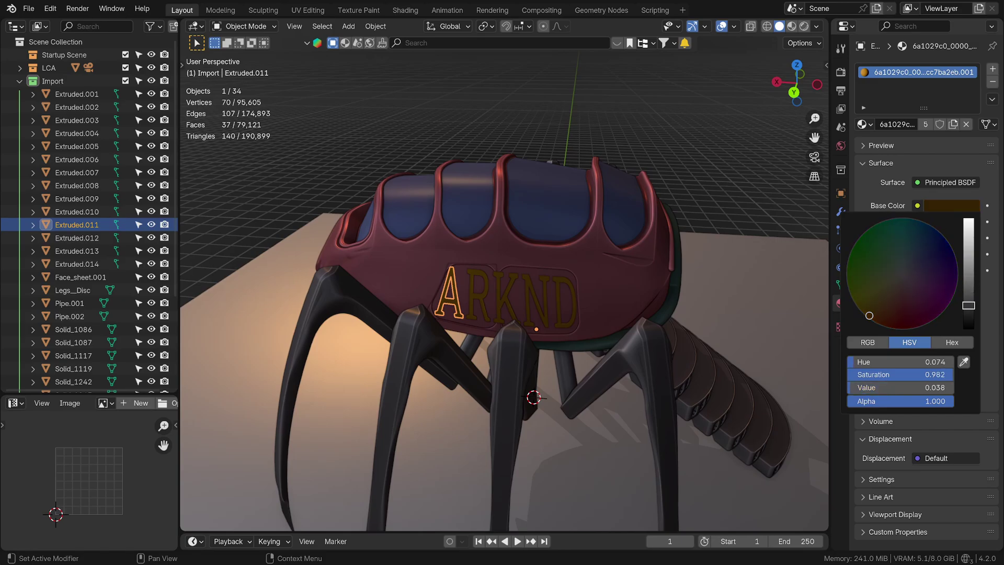
Switch the viewport to rendered shading and change the body shell's base colour to a muted pink.
{"action": "middle_click_drag", "start_coordinate": [735, 297], "coordinate": [708, 296]}
{"action": "key", "text": "alt+a"}
{"action": "left_click", "coordinate": [958, 207]}
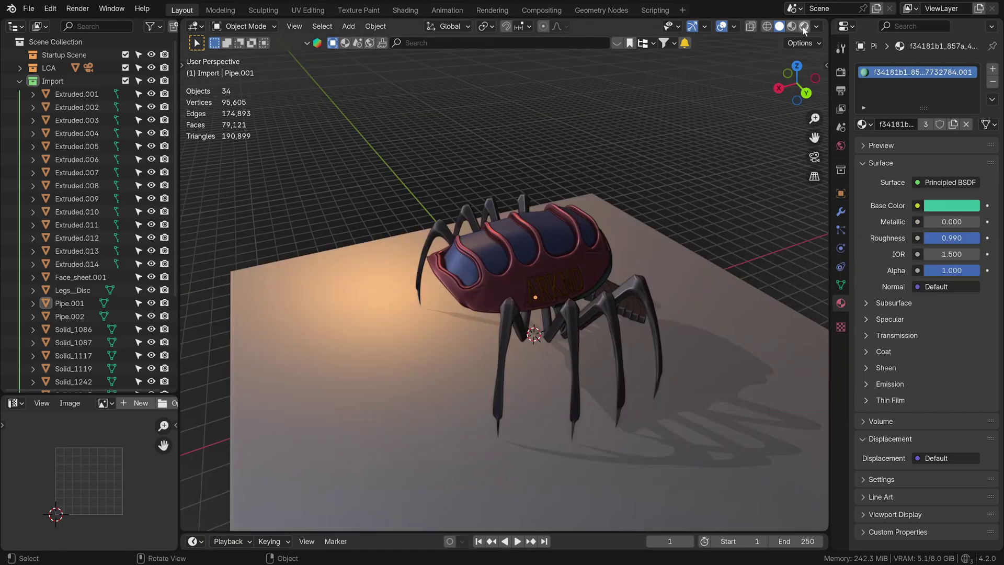
{"action": "key", "text": "shift+z"}
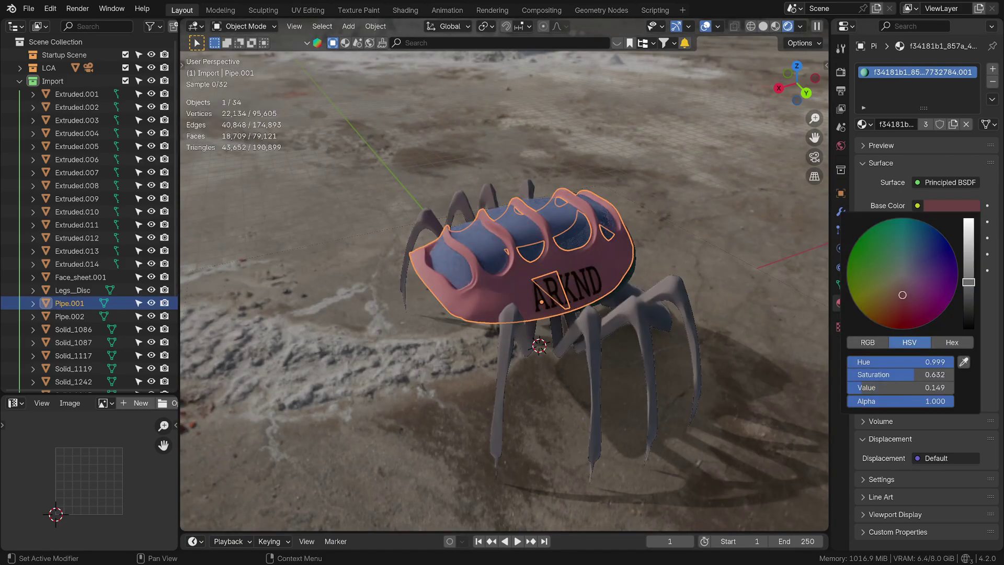
{"action": "left_click_drag", "start_coordinate": [969, 230], "coordinate": [968, 261]}
{"action": "left_click", "coordinate": [952, 206]}
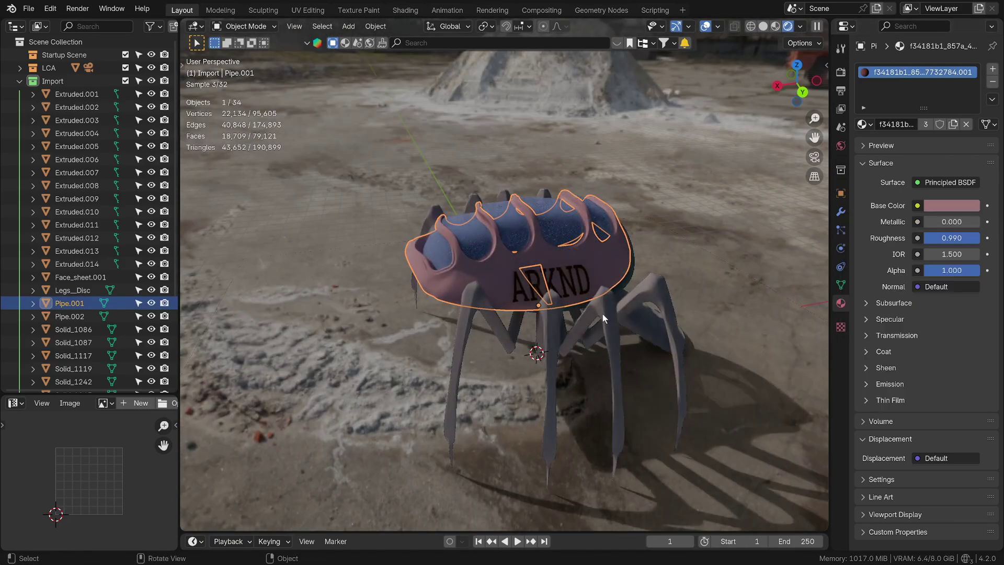
Adjust the leg material's metallic and roughness values to give the legs a shiny metal finish.
{"action": "left_click", "coordinate": [612, 314]}
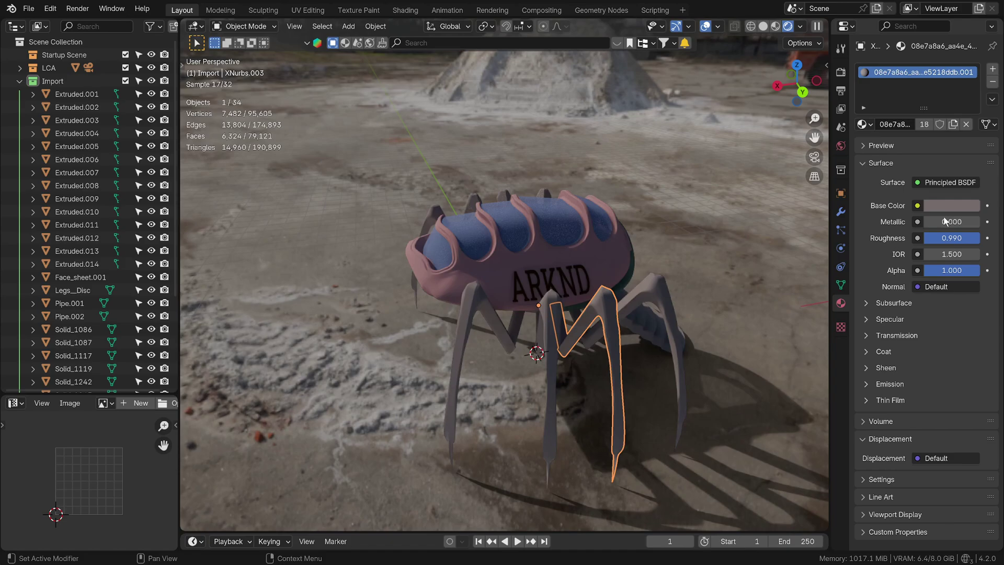
{"action": "mouse_move", "coordinate": [978, 238]}
{"action": "left_mouse_down"}
{"action": "mouse_move", "coordinate": [942, 238]}
{"action": "mouse_move", "coordinate": [948, 224]}
{"action": "mouse_move", "coordinate": [981, 224]}
{"action": "left_mouse_up"}
{"action": "middle_click_drag", "start_coordinate": [550, 281], "coordinate": [610, 255]}
Set the body shell's base colour to hue 0.972, saturation 0.775 and value 0.331.
{"action": "left_click", "coordinate": [546, 269]}
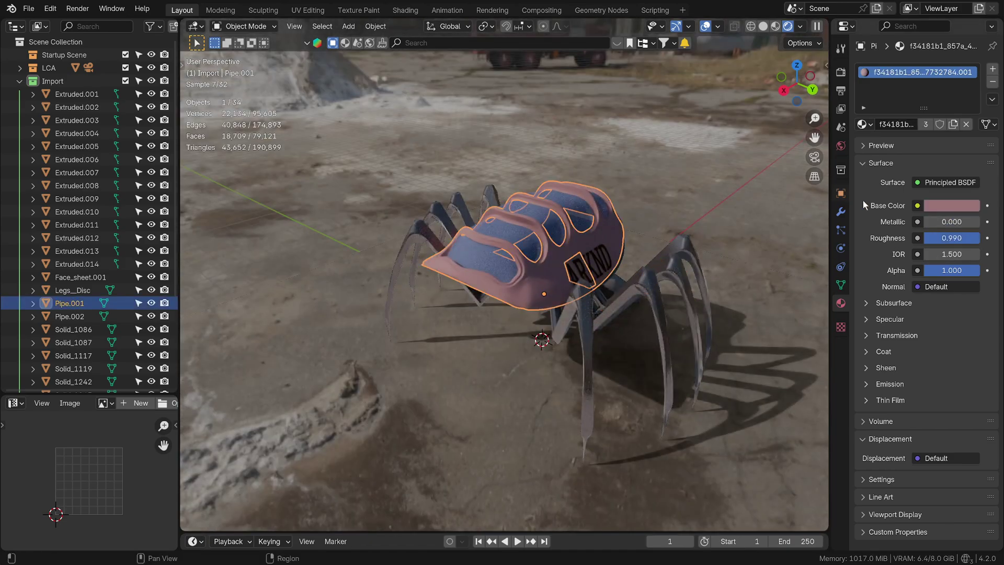
{"action": "left_click", "coordinate": [952, 205]}
{"action": "left_click_drag", "start_coordinate": [907, 289], "coordinate": [908, 300]}
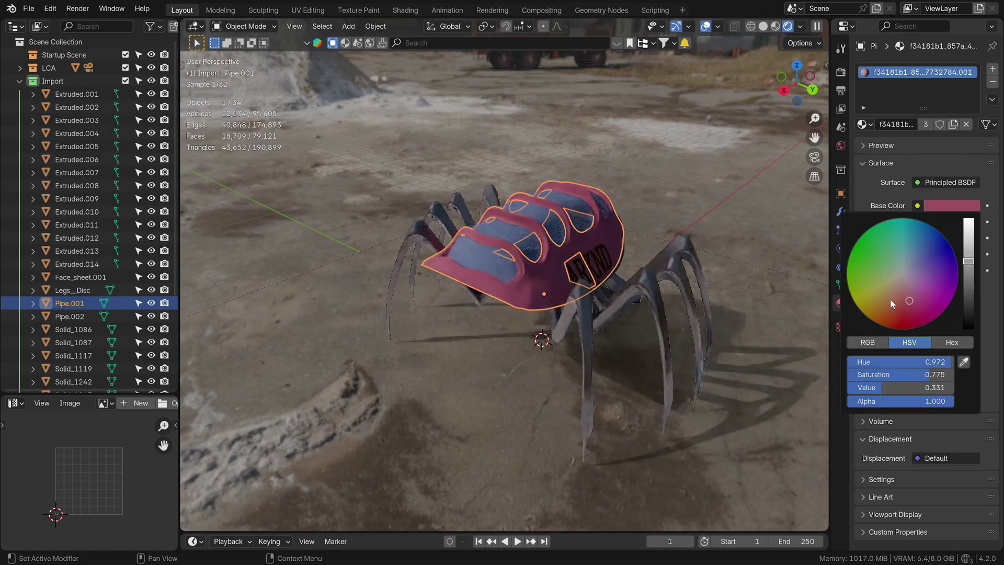
{"action": "middle_click_drag", "start_coordinate": [600, 266], "coordinate": [581, 269]}
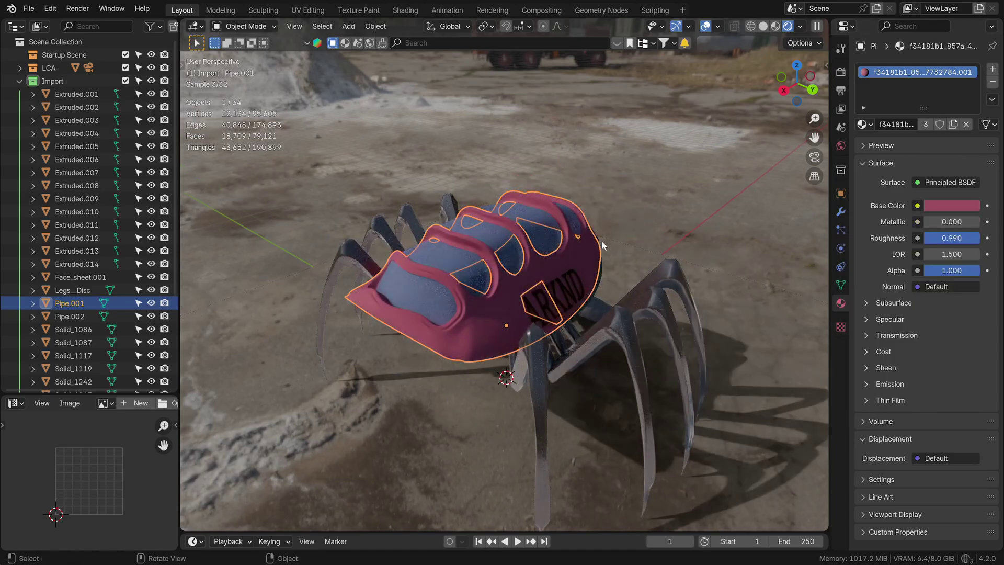
Look through the camera and walk around the rendered spider model to examine its legs, stairs, interior and body.
{"action": "key", "text": "KP_0"}
{"action": "key", "text": "shift+grave"}
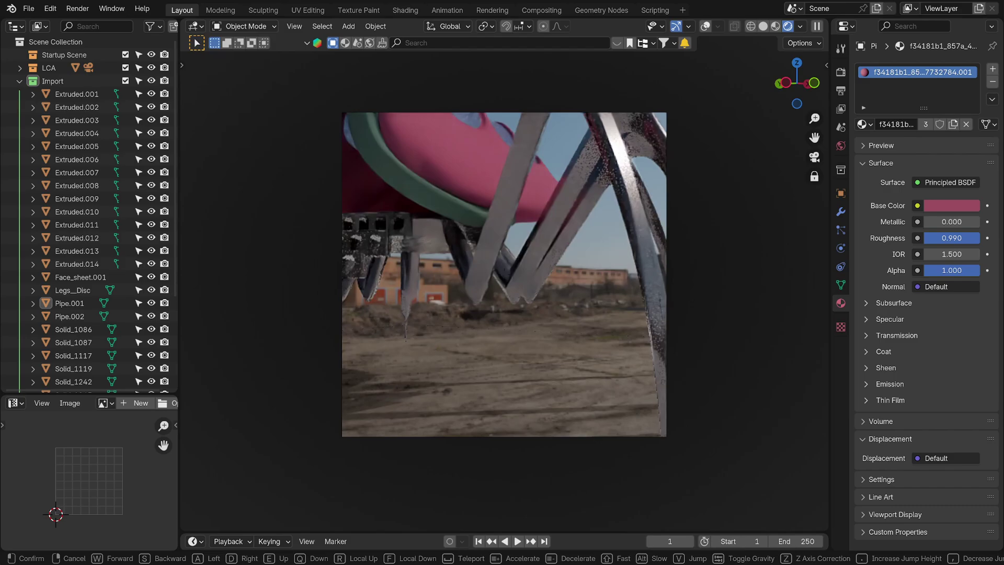
{"action": "key", "text": "Caps_Lock"}
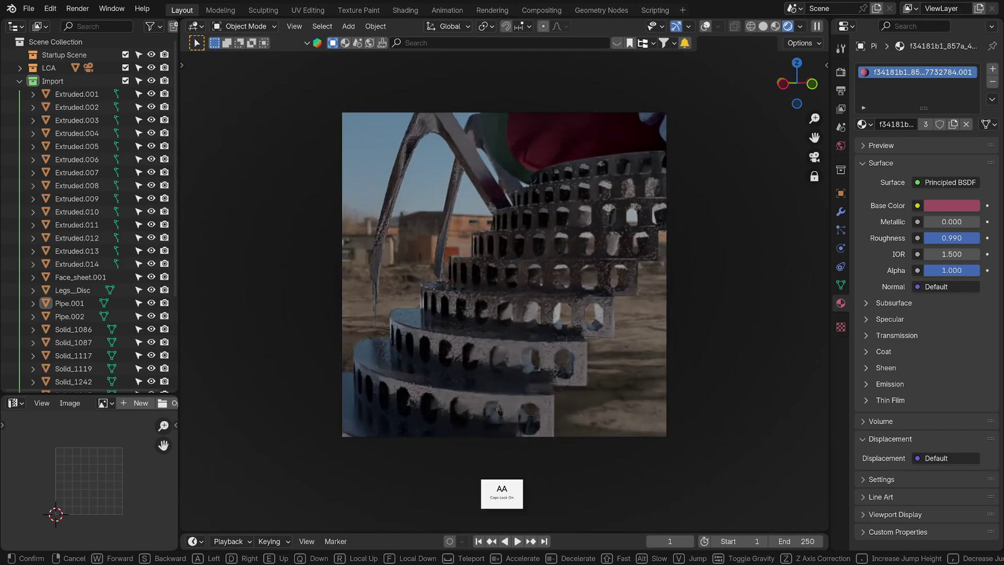
{"action": "key", "text": "a"}
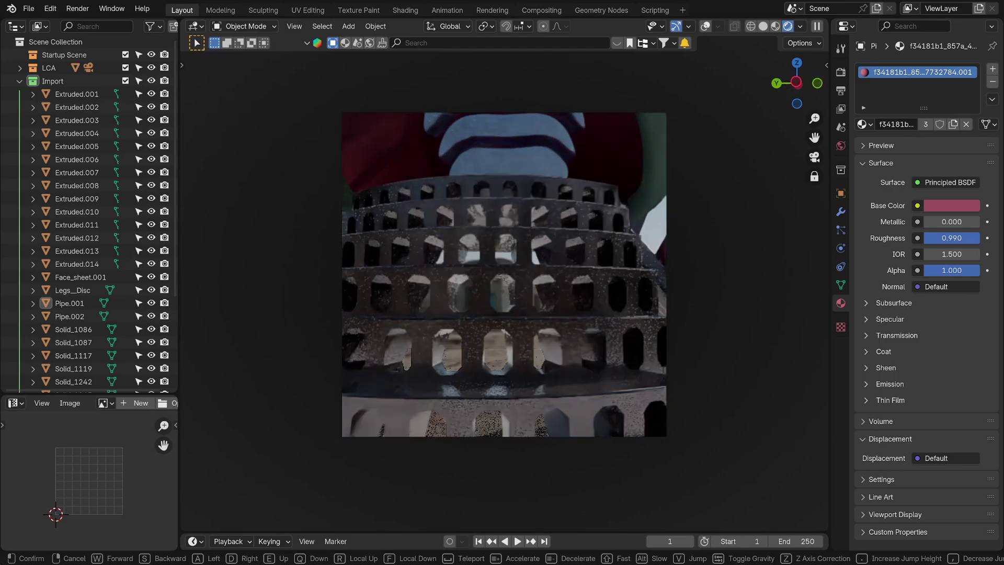
{"action": "key", "text": "w"}
{"action": "key", "text": "e"}
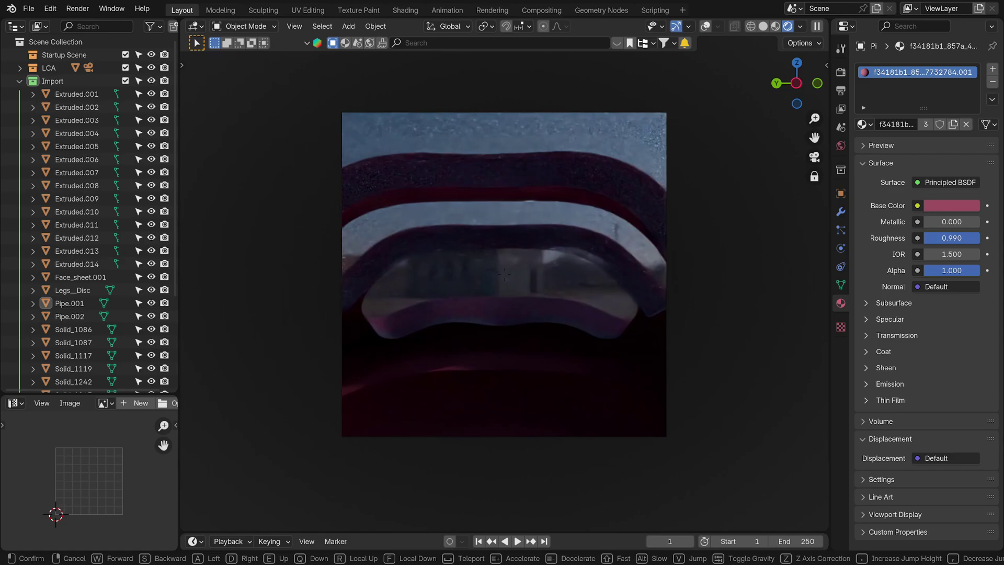
{"action": "key", "text": "w"}
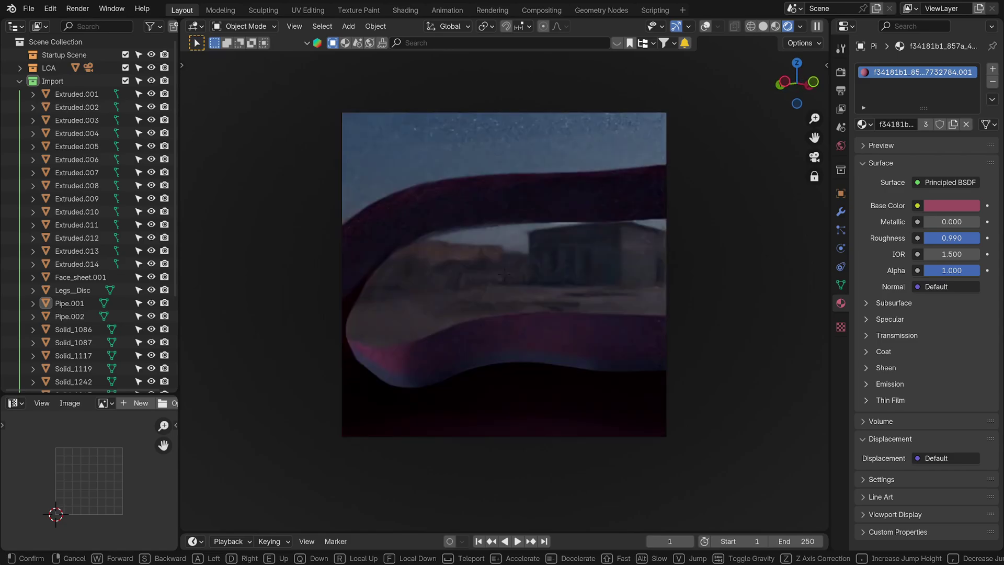
{"action": "key", "text": "w"}
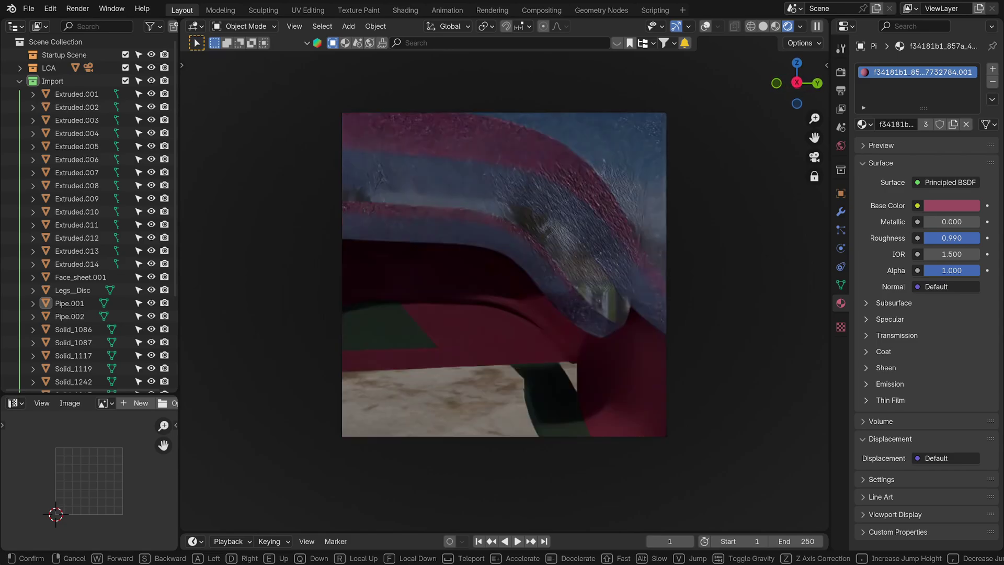
{"action": "key", "text": "w"}
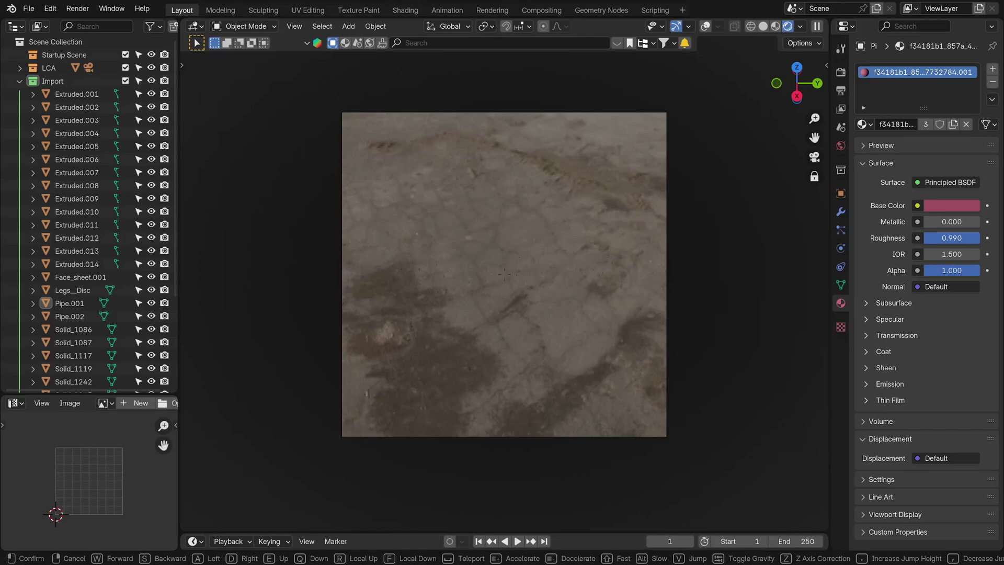
{"action": "key", "text": "w"}
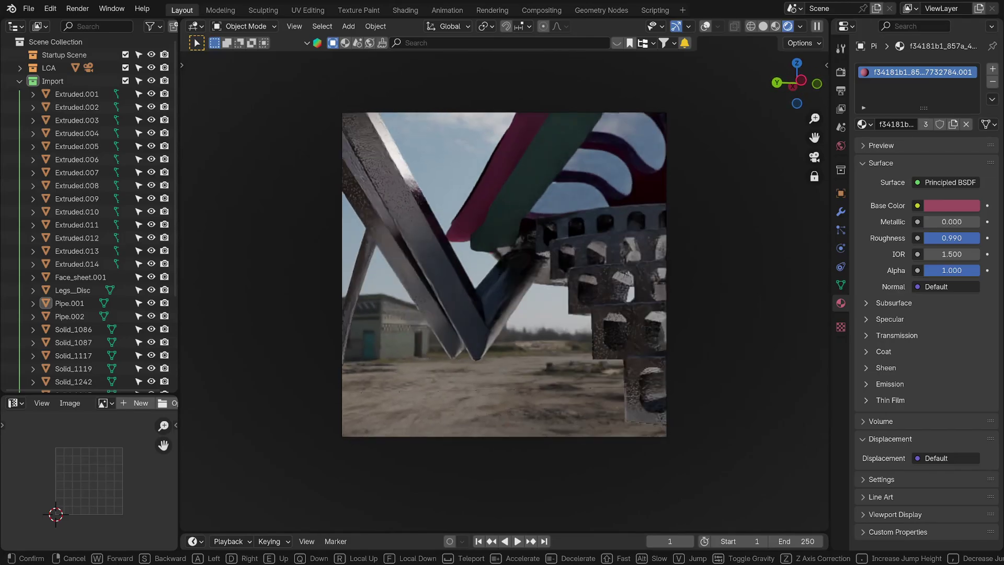
{"action": "key", "text": "a"}
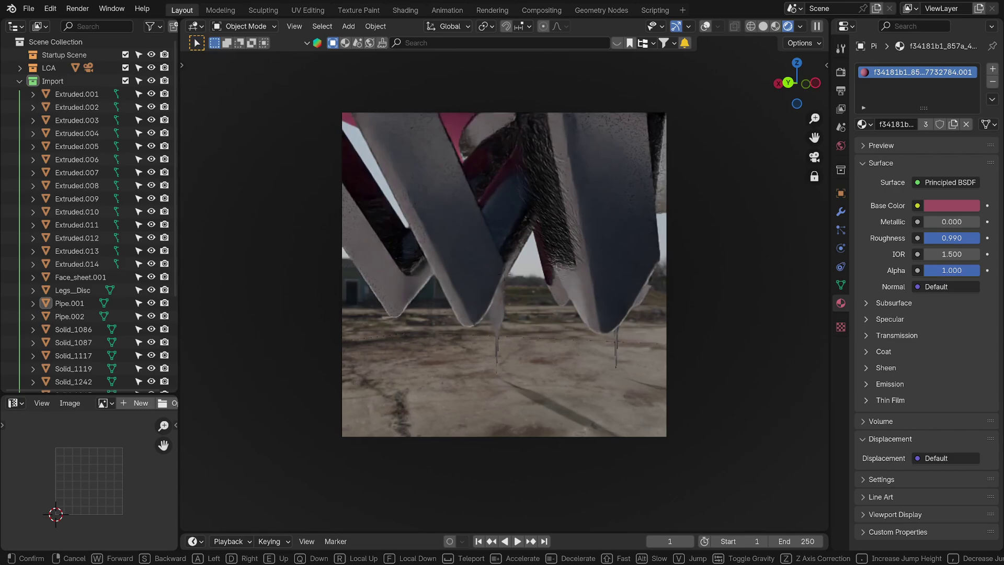
{"action": "key", "text": "a"}
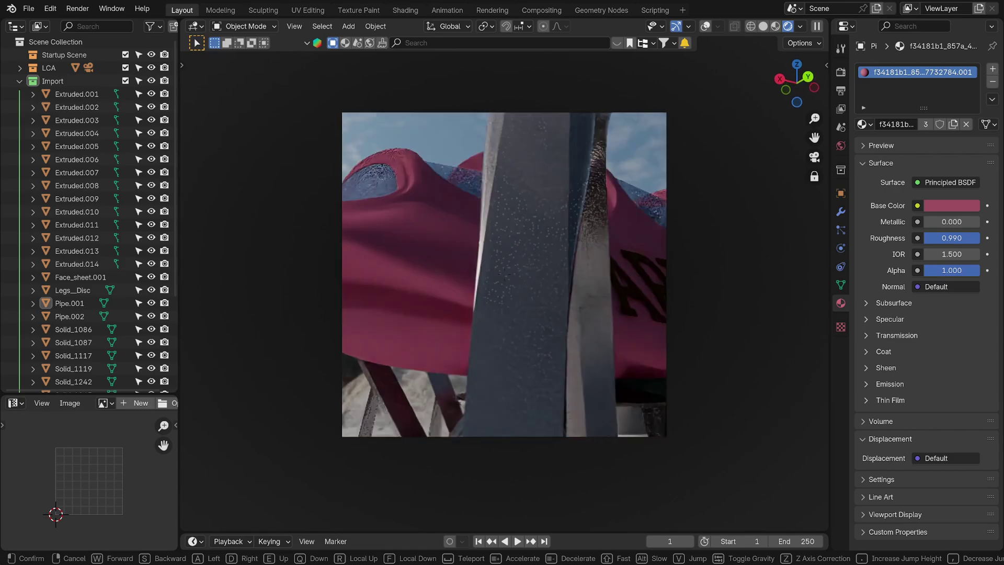
{"action": "key", "text": "d"}
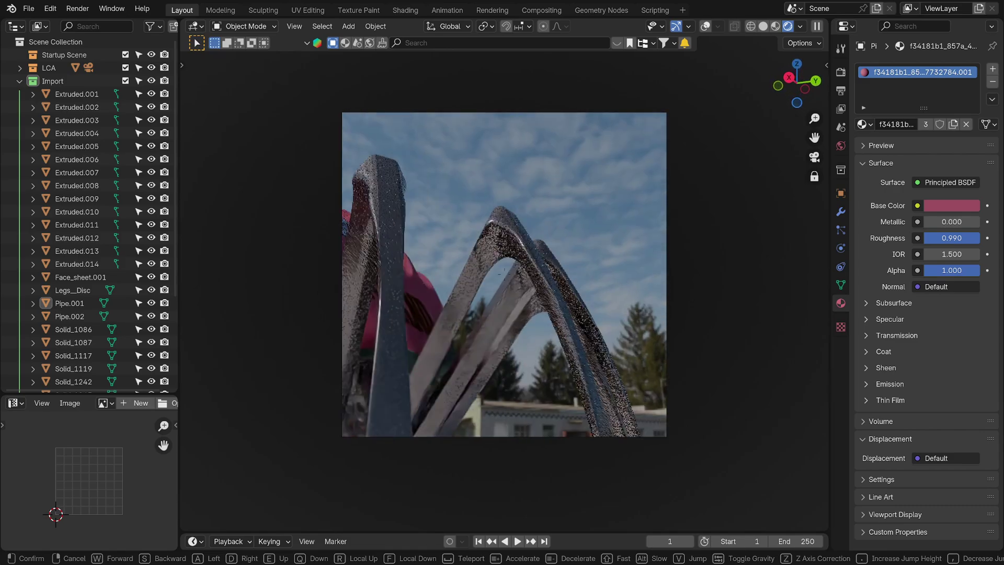
{"action": "key", "text": "d"}
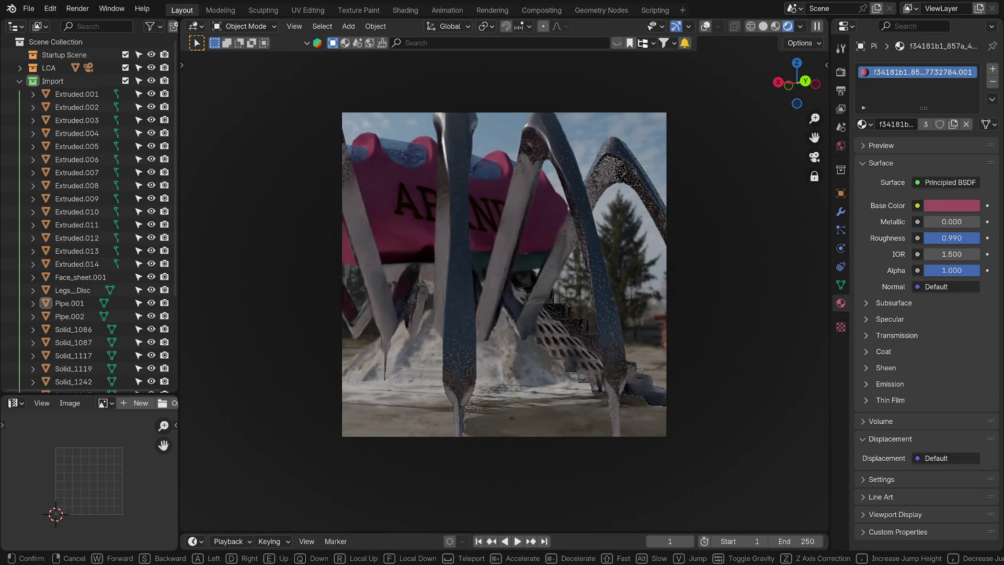
{"action": "key", "text": "w"}
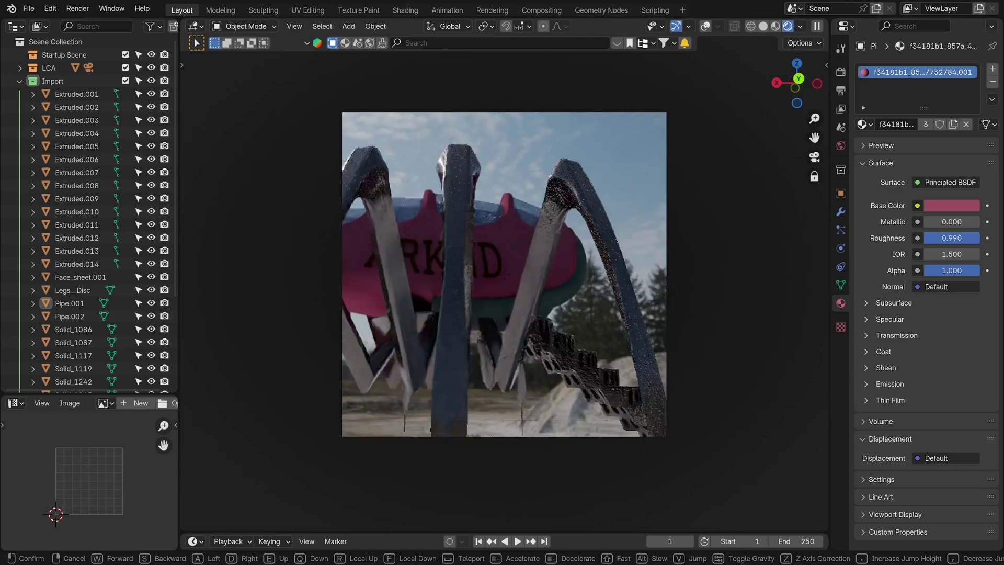
{"action": "key", "text": "d"}
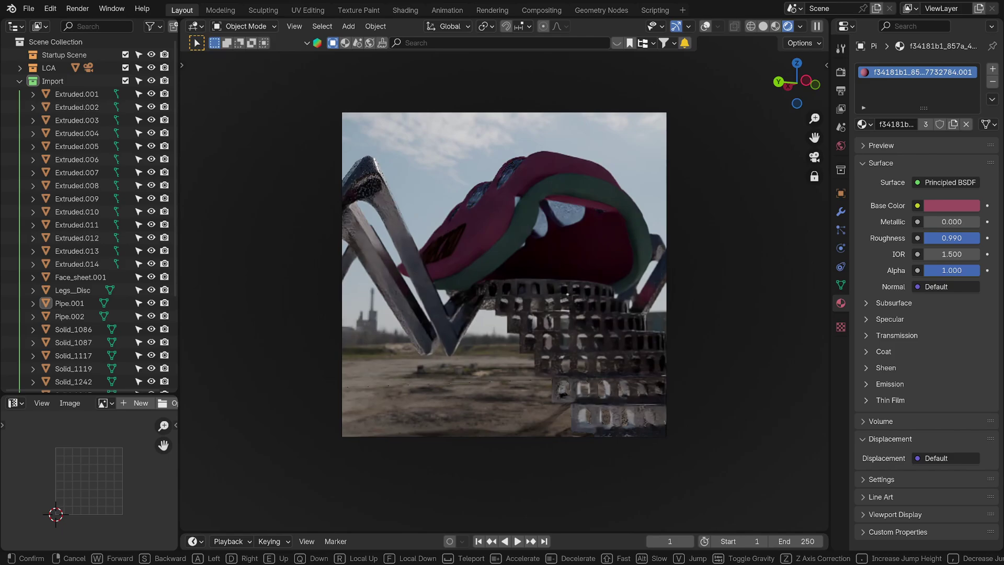
{"action": "key", "text": "Escape"}
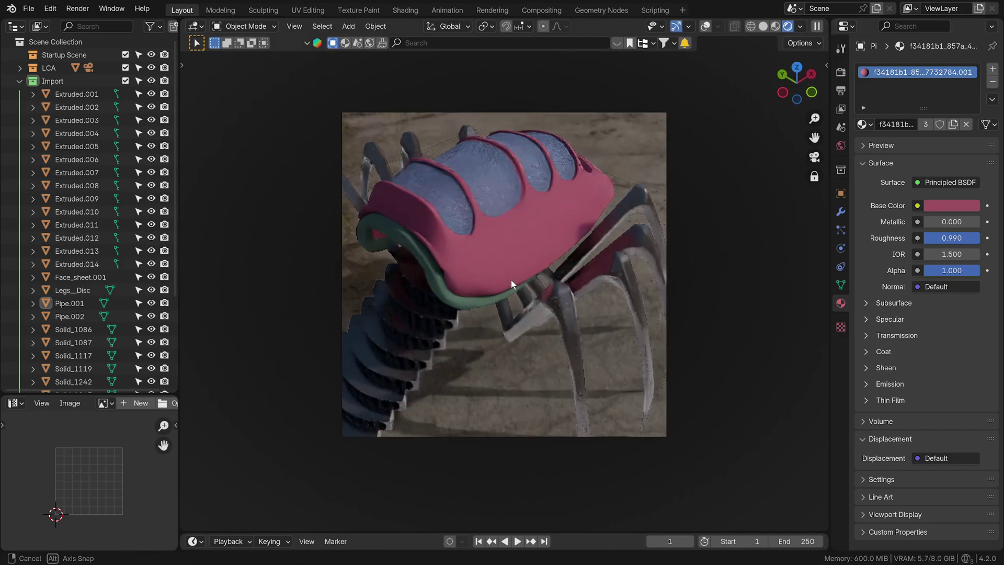
Switch to Plasticity and move the joined corner sheet by -10.928, 27.139, 5.159 cm, away from the origin.
{"action": "key", "text": "alt+Tab"}
{"action": "middle_click_drag", "start_coordinate": [503, 273], "coordinate": [569, 386]}
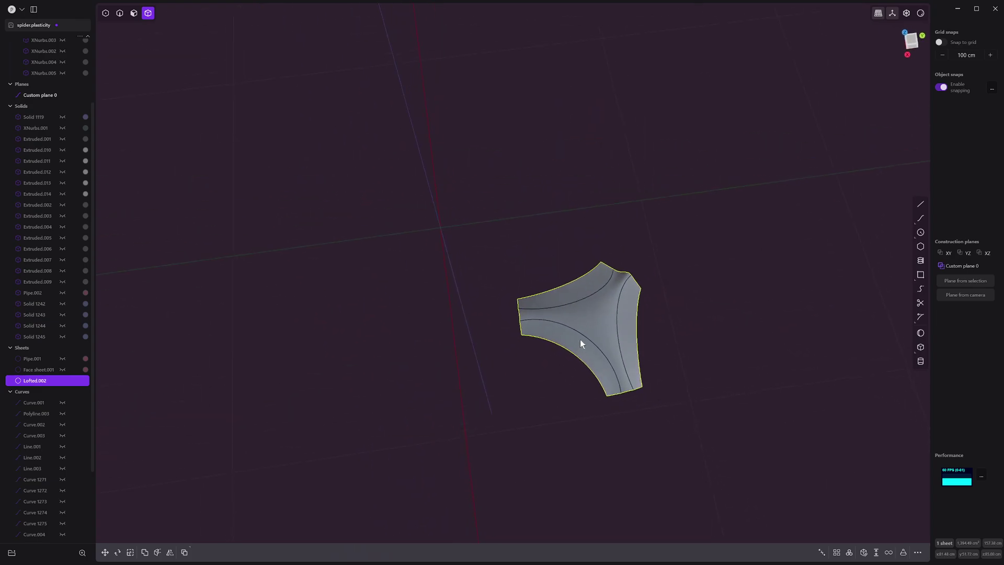
{"action": "key", "text": "Escape"}
{"action": "left_click", "coordinate": [605, 312]}
{"action": "key", "text": "g"}
{"action": "left_click", "coordinate": [684, 268]}
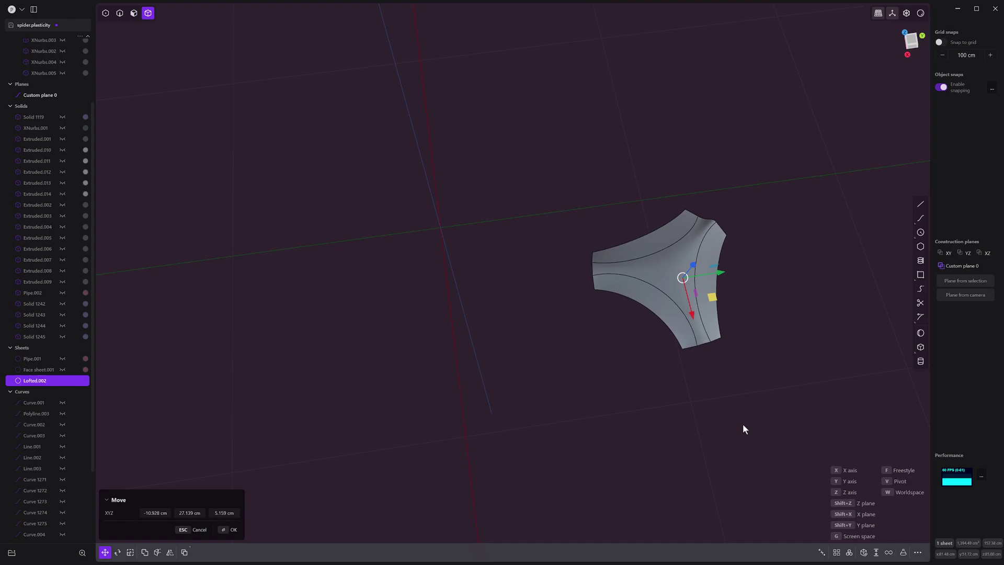
Try a radial array of the corner sheet around the origin, with 8 copies spread over 360 degrees.
{"action": "key", "text": "Caps_Lock"}
{"action": "left_click", "coordinate": [850, 552]}
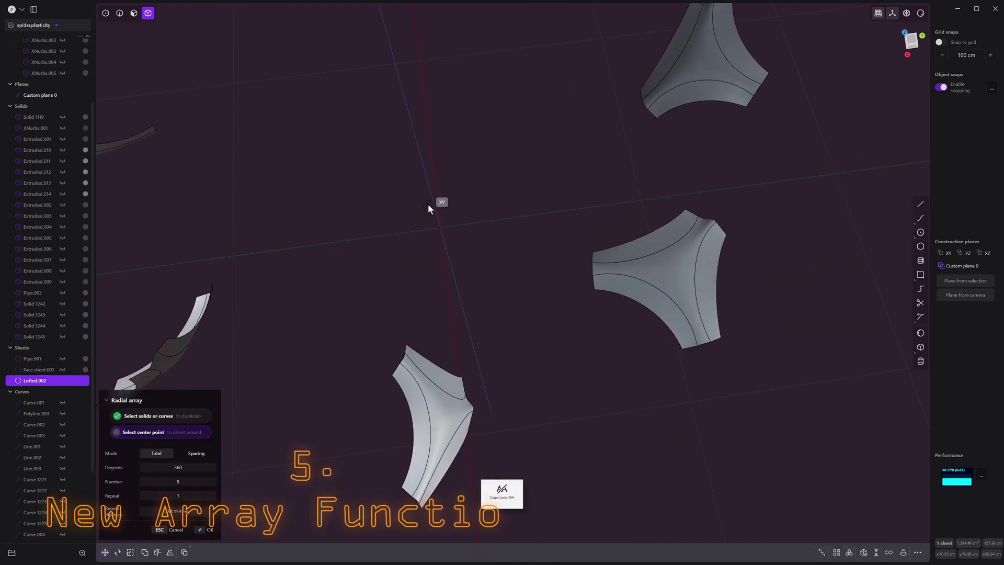
{"action": "left_click", "coordinate": [437, 233]}
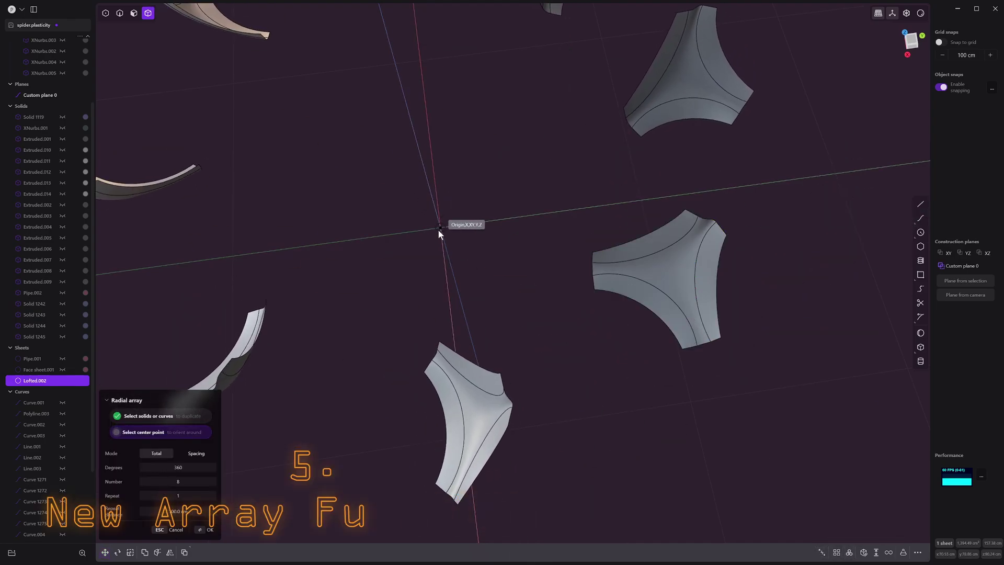
{"action": "scroll", "coordinate": [477, 269], "scroll_direction": "down", "scroll_amount": 5}
{"action": "scroll", "coordinate": [497, 271], "scroll_direction": "down", "scroll_amount": 1}
{"action": "scroll", "coordinate": [261, 441], "scroll_direction": "up", "scroll_amount": 5}
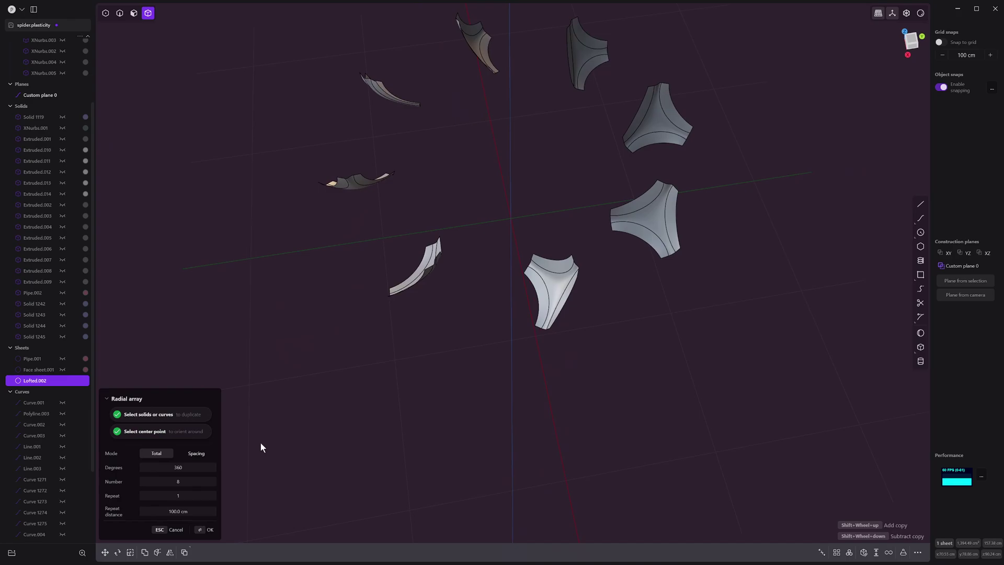
{"action": "middle_click_drag", "start_coordinate": [259, 442], "coordinate": [297, 488], "text": "shift"}
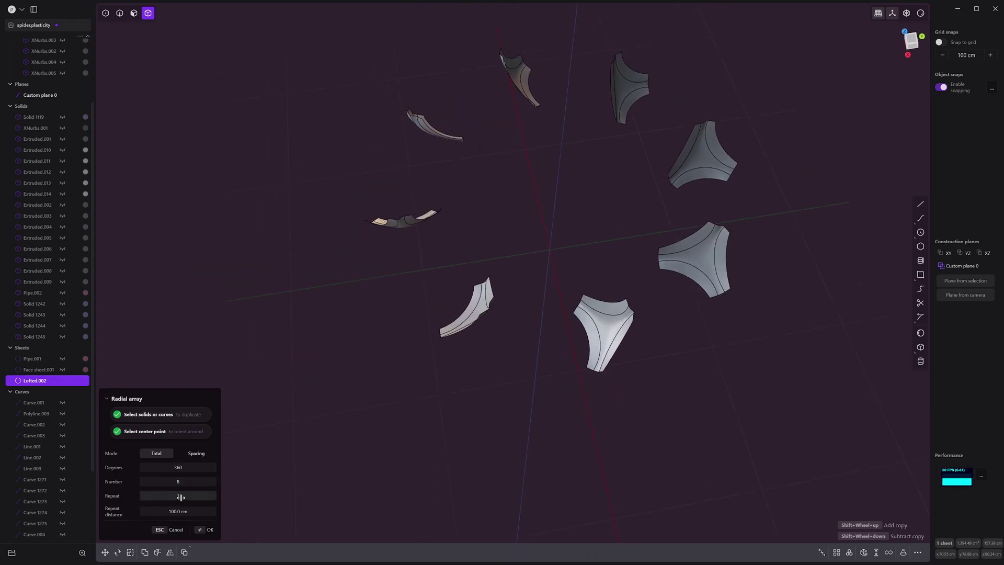
Try raising the radial array's repeat count with a repeat distance of 100 cm.
{"action": "left_click_drag", "start_coordinate": [181, 497], "coordinate": [444, 312]}
{"action": "scroll", "coordinate": [444, 309], "scroll_direction": "down", "scroll_amount": 3}
{"action": "middle_click_drag", "start_coordinate": [473, 331], "coordinate": [448, 303]}
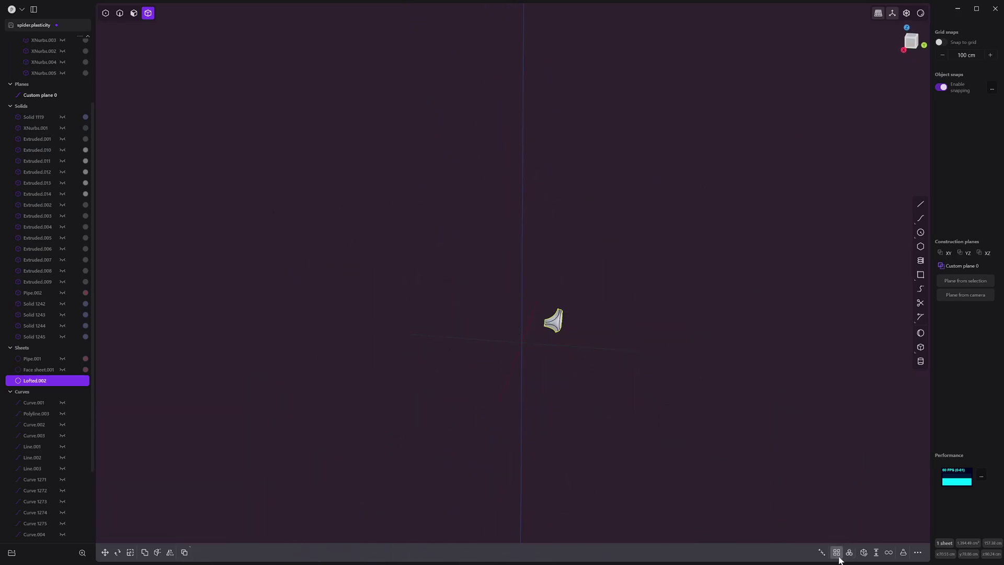
Try a rectangular array of the corner sheet, about 408 by 410 cm in extent, with number 10 and repeat 7.
{"action": "left_click", "coordinate": [837, 553]}
{"action": "left_click", "coordinate": [553, 320]}
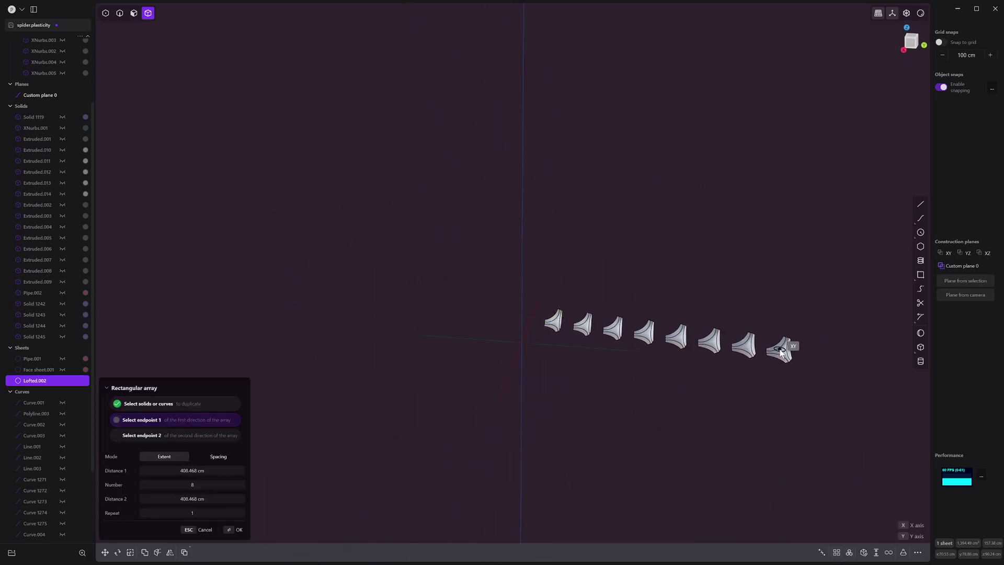
{"action": "left_click_drag", "start_coordinate": [176, 513], "coordinate": [191, 487]}
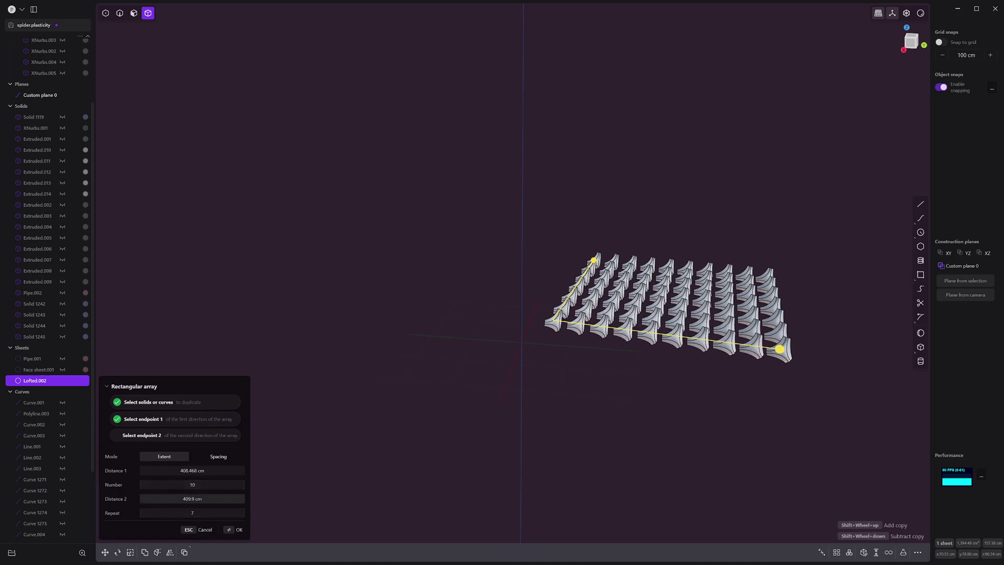
Switch the rectangular array from extent to spacing mode, confirm it, and undo the array.
{"action": "left_click", "coordinate": [213, 457]}
{"action": "scroll", "coordinate": [309, 430], "scroll_direction": "down", "scroll_amount": 5}
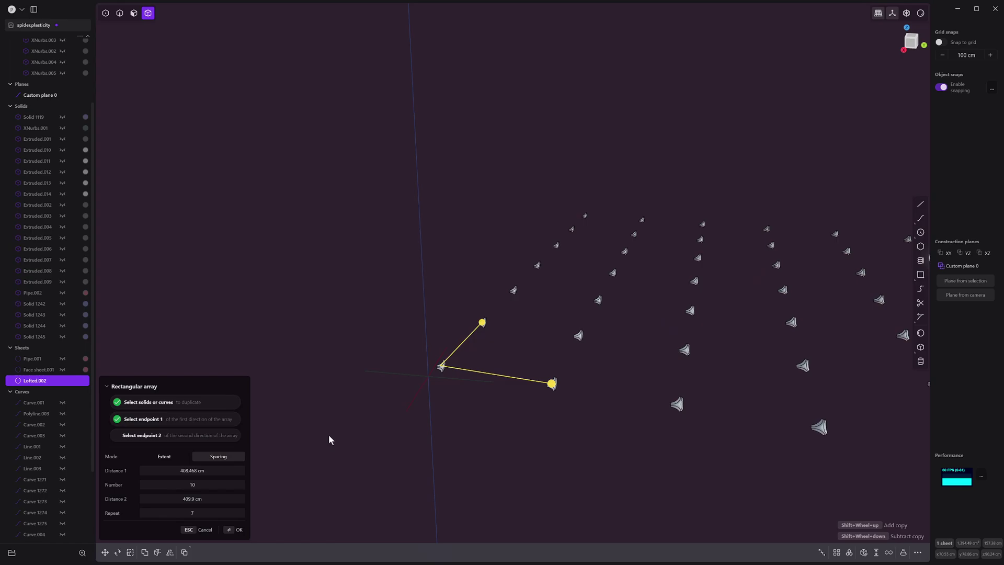
{"action": "mouse_move", "coordinate": [474, 399]}
{"action": "left_mouse_down"}
{"action": "mouse_move", "coordinate": [419, 390]}
{"action": "mouse_move", "coordinate": [470, 399]}
{"action": "mouse_move", "coordinate": [458, 396]}
{"action": "left_mouse_up"}
{"action": "middle_click_drag", "start_coordinate": [395, 378], "coordinate": [500, 333]}
{"action": "key", "text": "Return"}
{"action": "key", "text": "ctrl+z"}
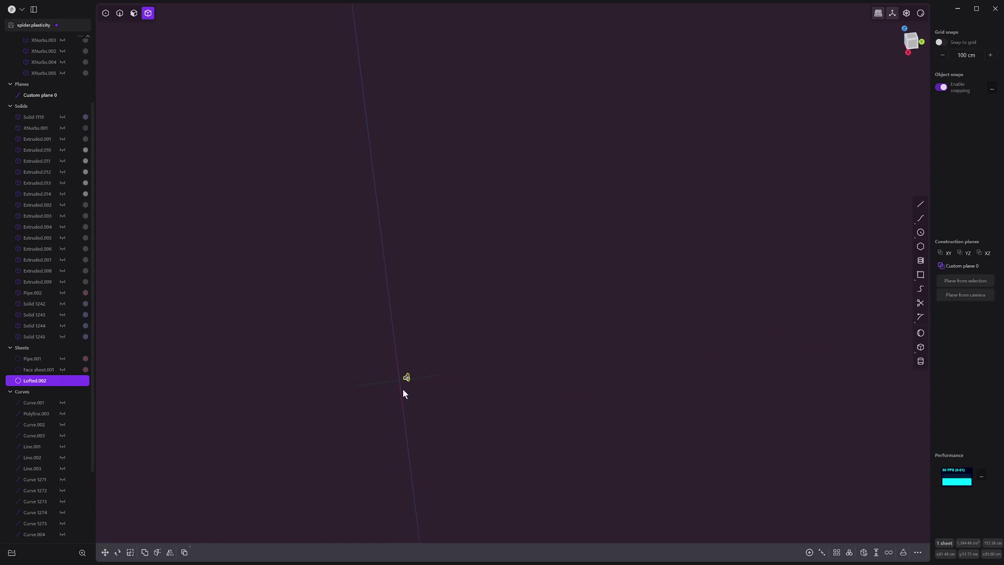
Save the temporary construction plane as a custom plane and align the camera to it.
{"action": "middle_click_drag", "start_coordinate": [405, 370], "coordinate": [777, 287]}
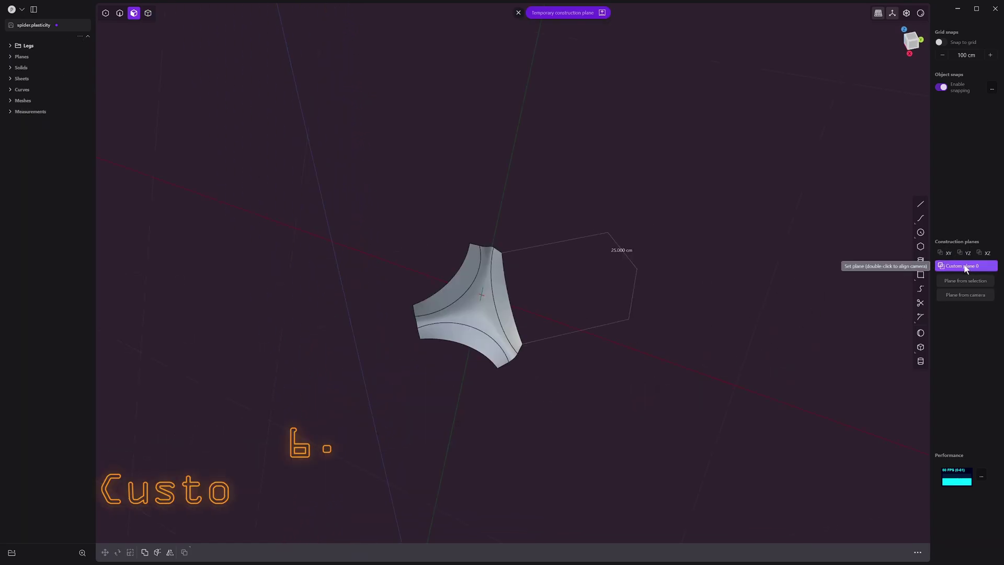
{"action": "left_click", "coordinate": [602, 13]}
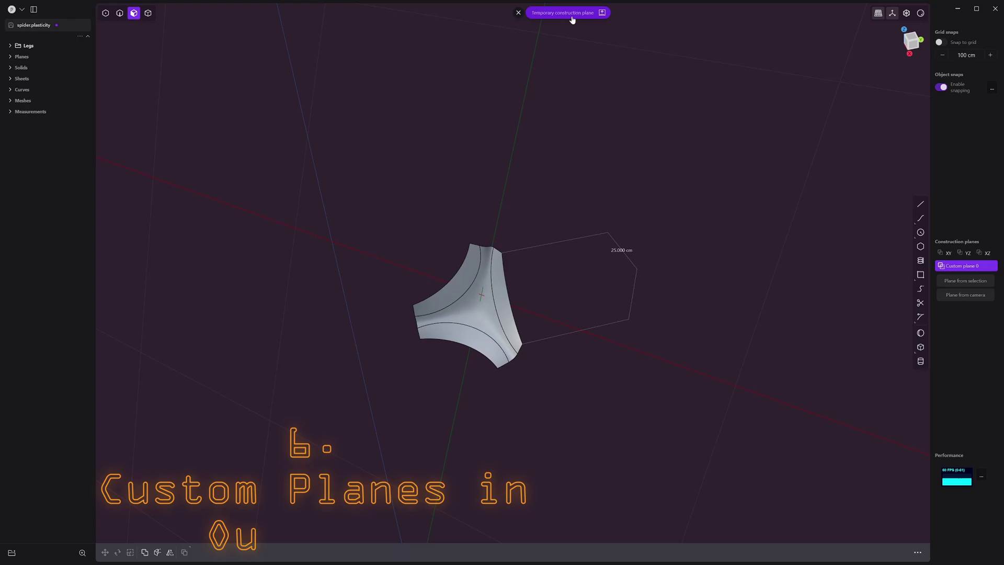
{"action": "double_click", "coordinate": [960, 273]}
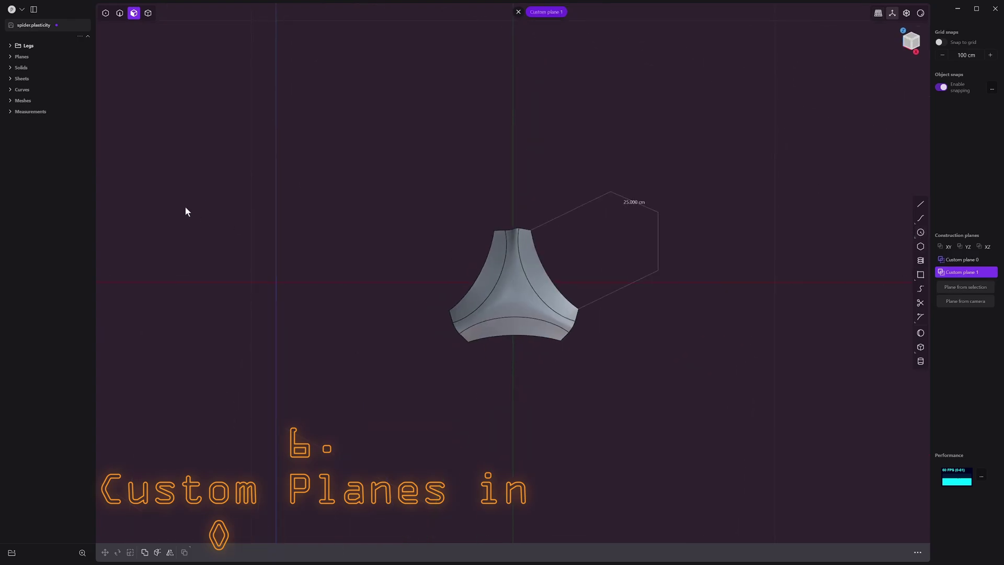
Try moving Custom plane 0 out of the Planes list into the Legs group, and undo the move.
{"action": "left_click", "coordinate": [10, 58]}
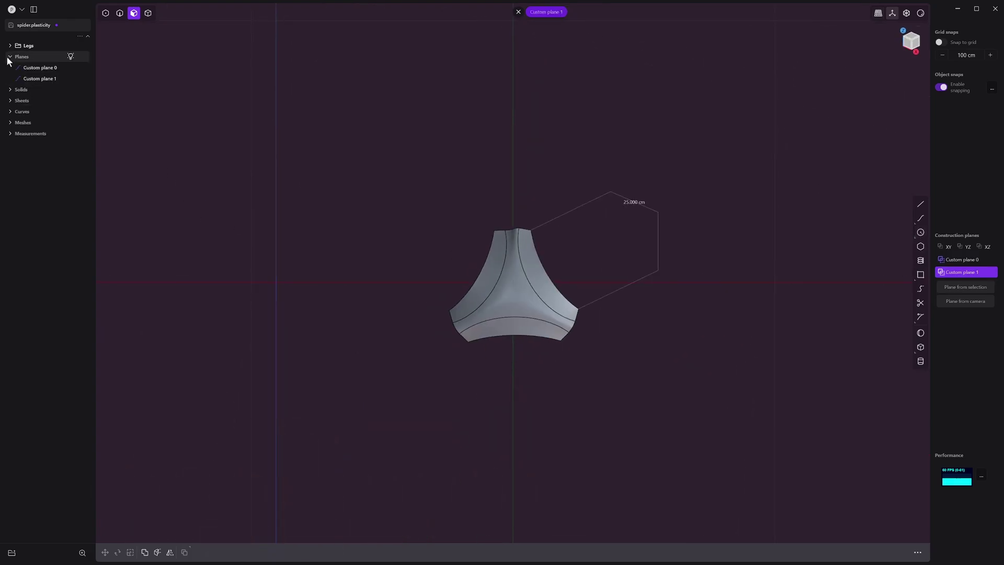
{"action": "left_click", "coordinate": [45, 70]}
{"action": "left_click", "coordinate": [41, 78]}
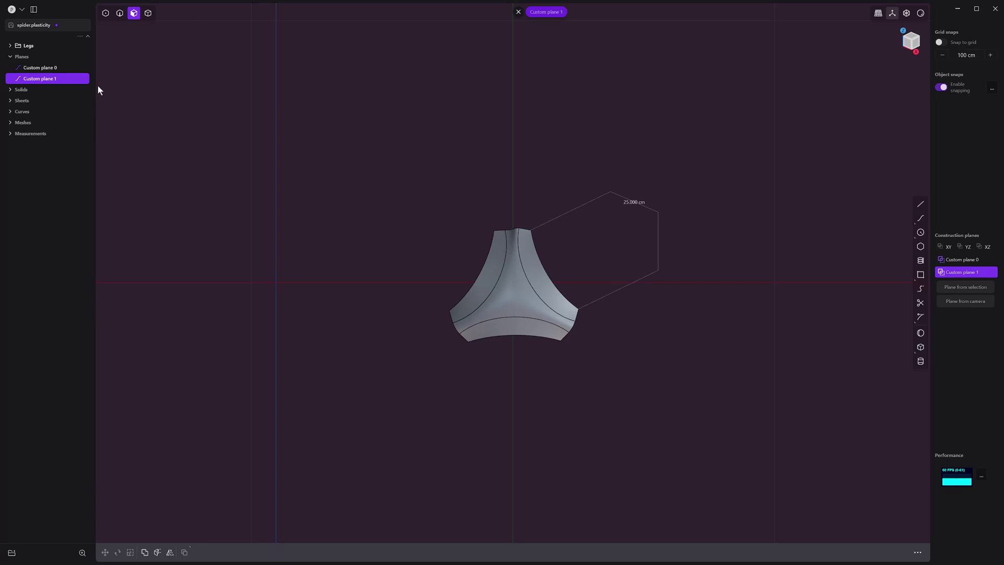
{"action": "left_click_drag", "start_coordinate": [41, 46], "coordinate": [43, 46]}
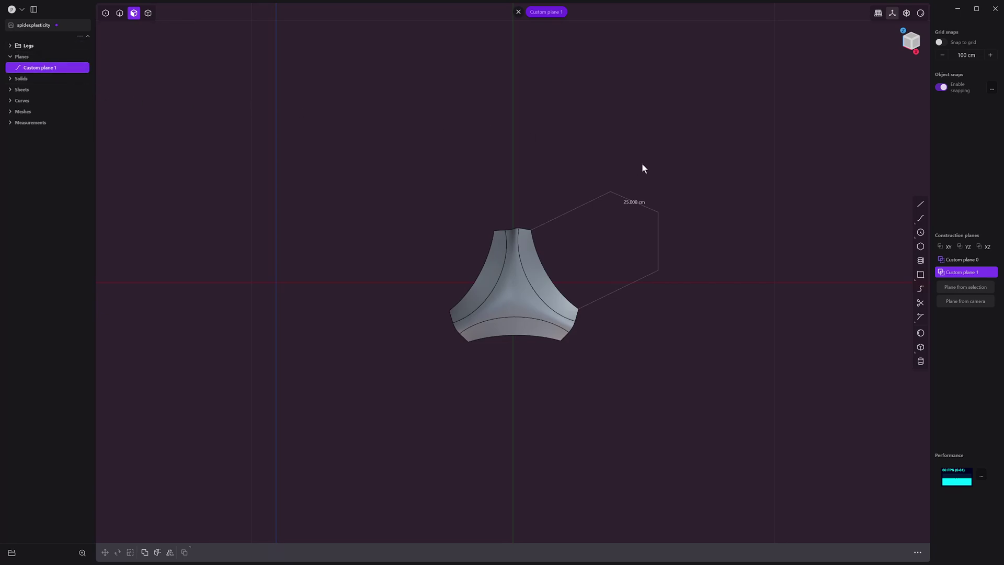
{"action": "key", "text": "ctrl+z"}
Box-select the faces of the corner sheet and leave the active custom construction plane.
{"action": "middle_click_drag", "start_coordinate": [667, 224], "coordinate": [647, 213]}
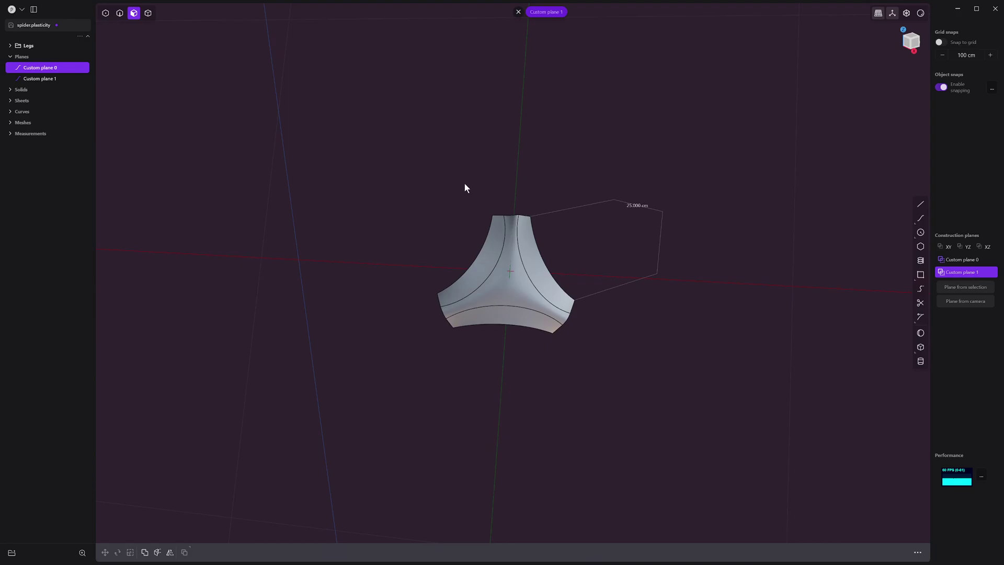
{"action": "left_click_drag", "start_coordinate": [412, 154], "coordinate": [727, 428]}
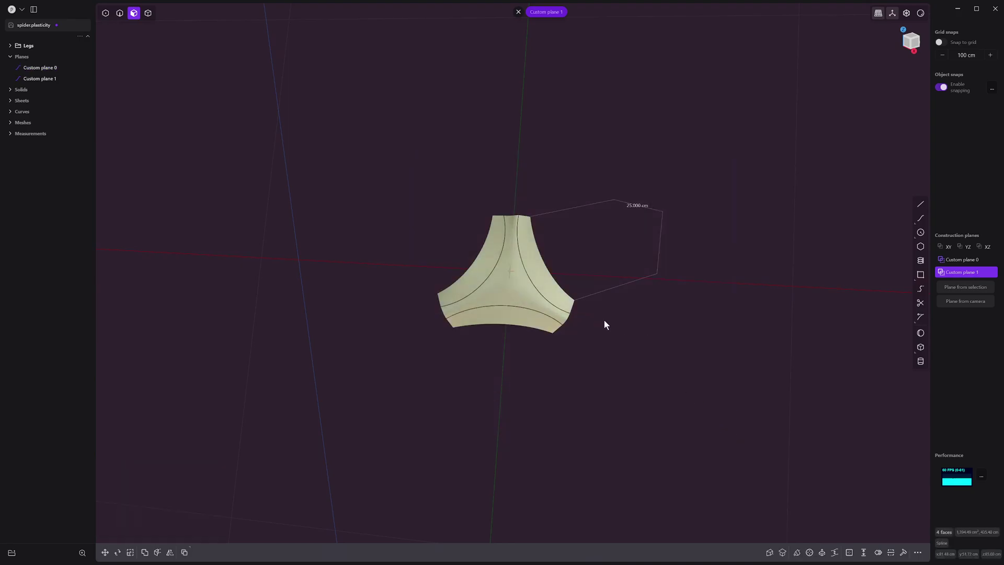
{"action": "key", "text": "Escape"}
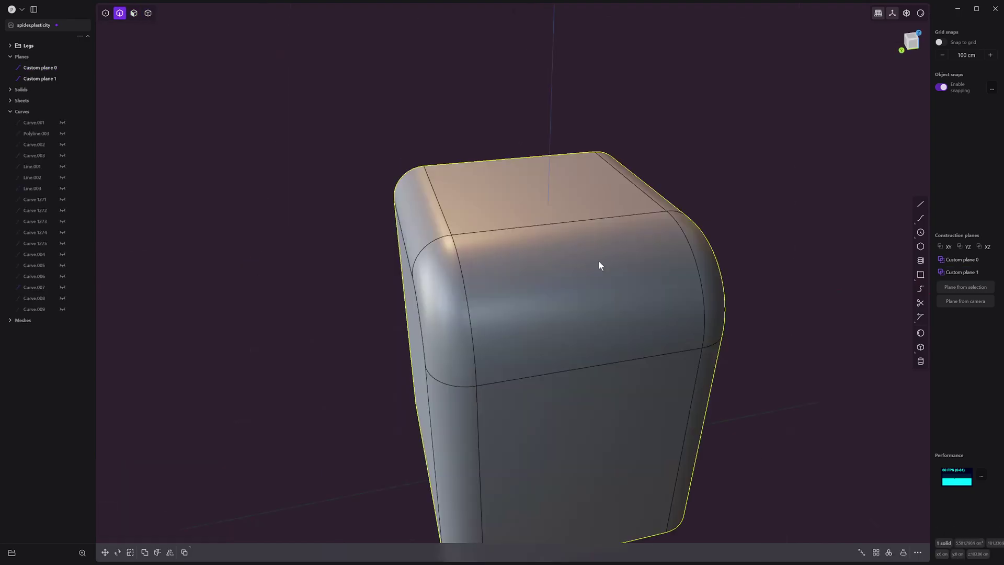
Delete the curved upper front face of the rounded box and select the four boundary edges of the opening.
{"action": "key", "text": "3"}
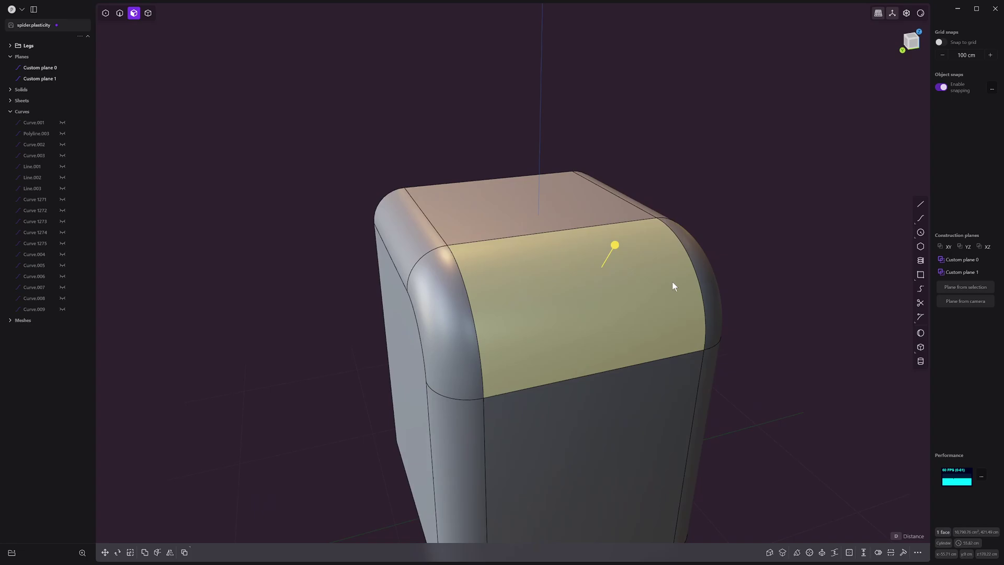
{"action": "middle_click_drag", "start_coordinate": [672, 281], "coordinate": [696, 249]}
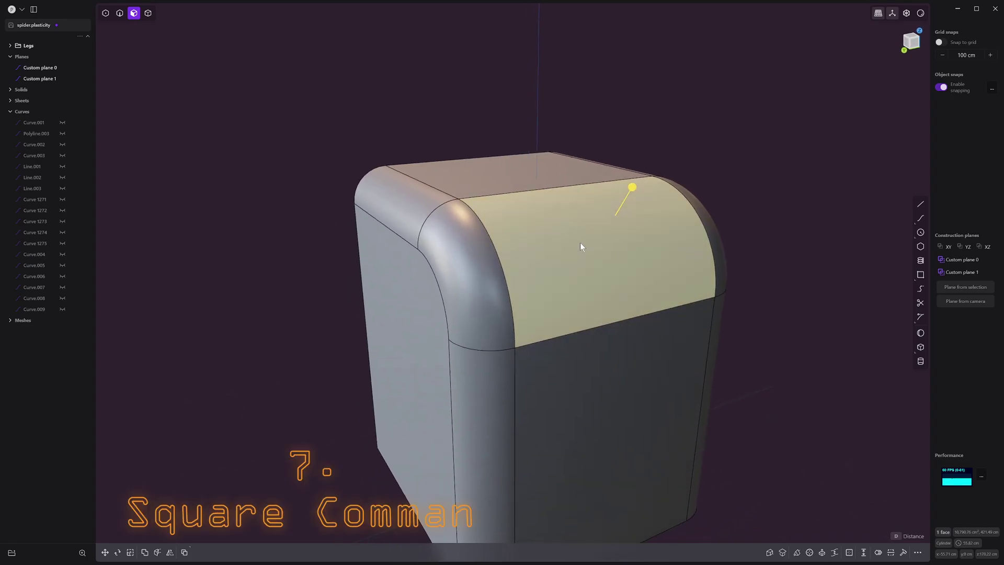
{"action": "key", "text": "x"}
{"action": "middle_click_drag", "start_coordinate": [632, 237], "coordinate": [524, 191]}
{"action": "key", "text": "2"}
{"action": "double_click", "coordinate": [559, 172]}
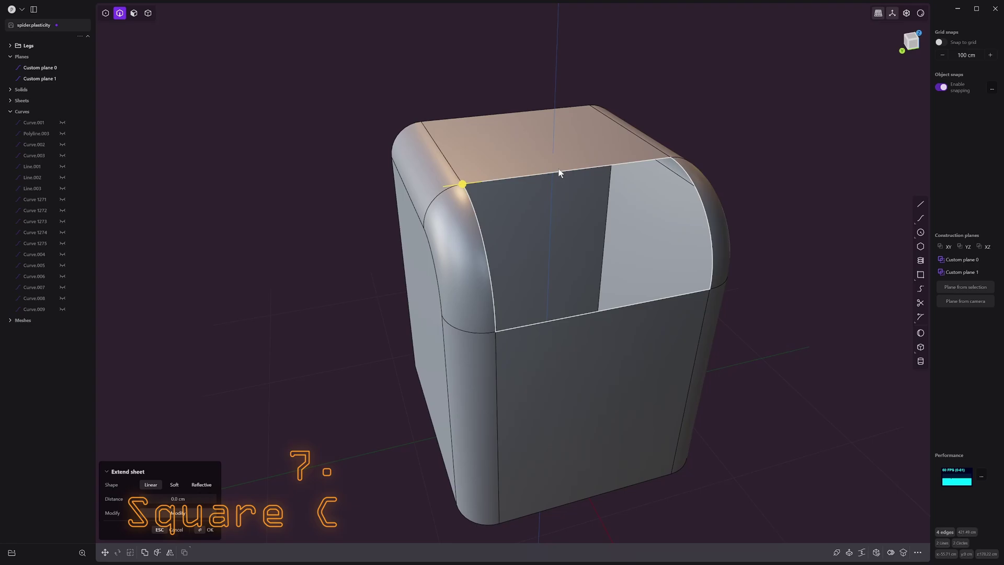
Try filling the opening with Patch Hole and examine the surface flow with horizontal zebra-stripe shading.
{"action": "key", "text": "alt+p"}
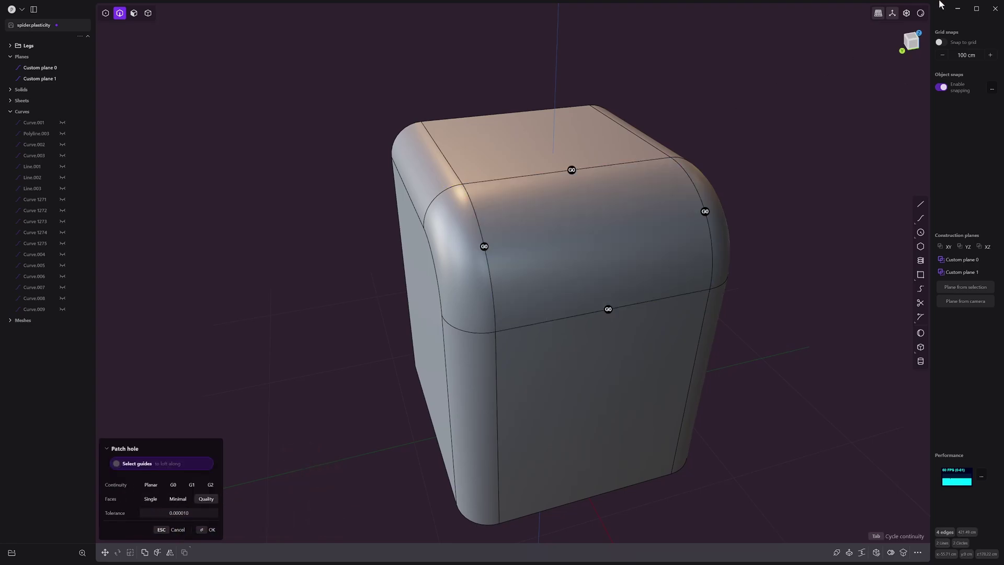
{"action": "mouse_move", "coordinate": [921, 20]}
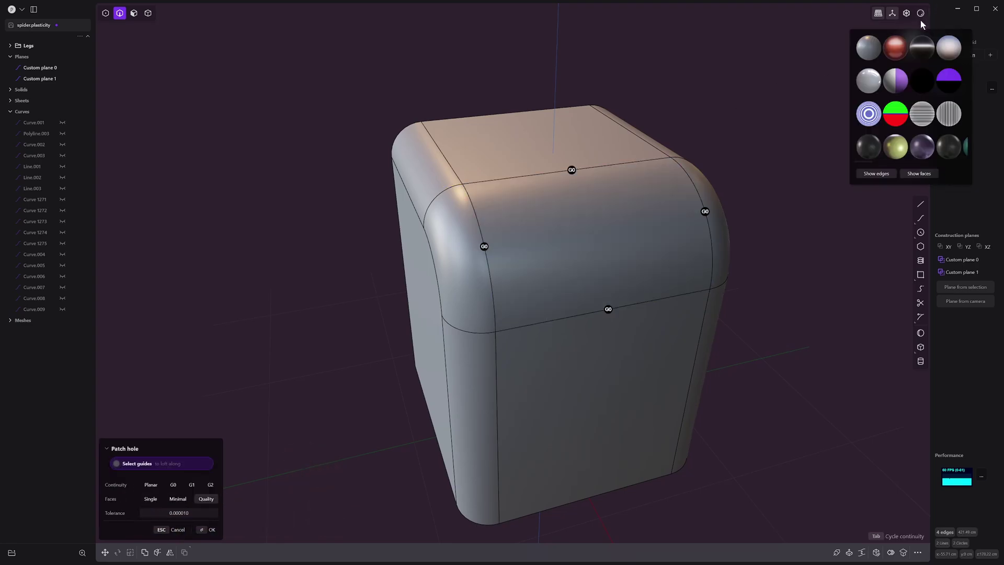
{"action": "left_click", "coordinate": [922, 113]}
{"action": "middle_click_drag", "start_coordinate": [635, 203], "coordinate": [612, 204]}
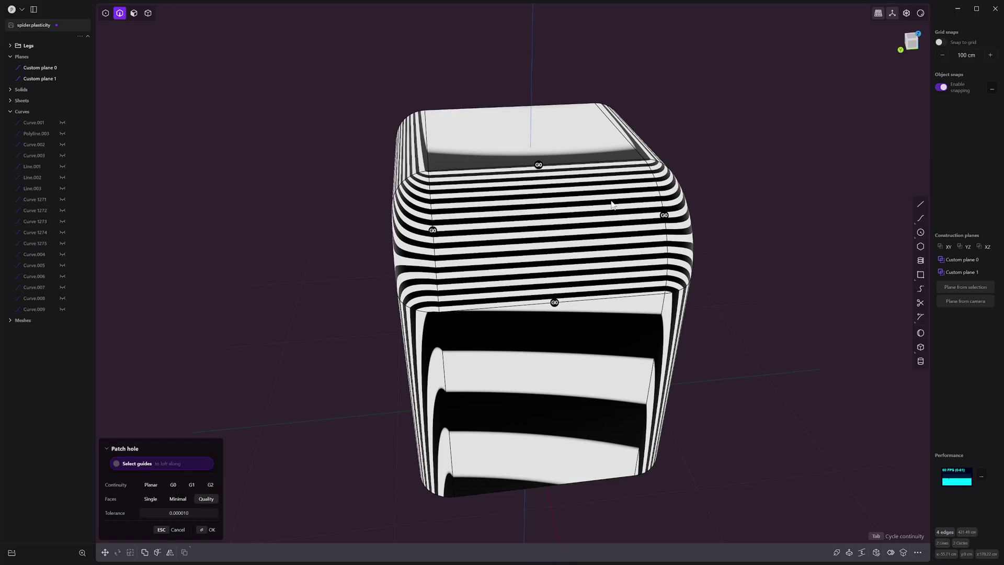
Cycle the patch through its continuity options and cancel the Patch Hole command.
{"action": "key", "text": "Tab"}
{"action": "key", "text": "Tab"}
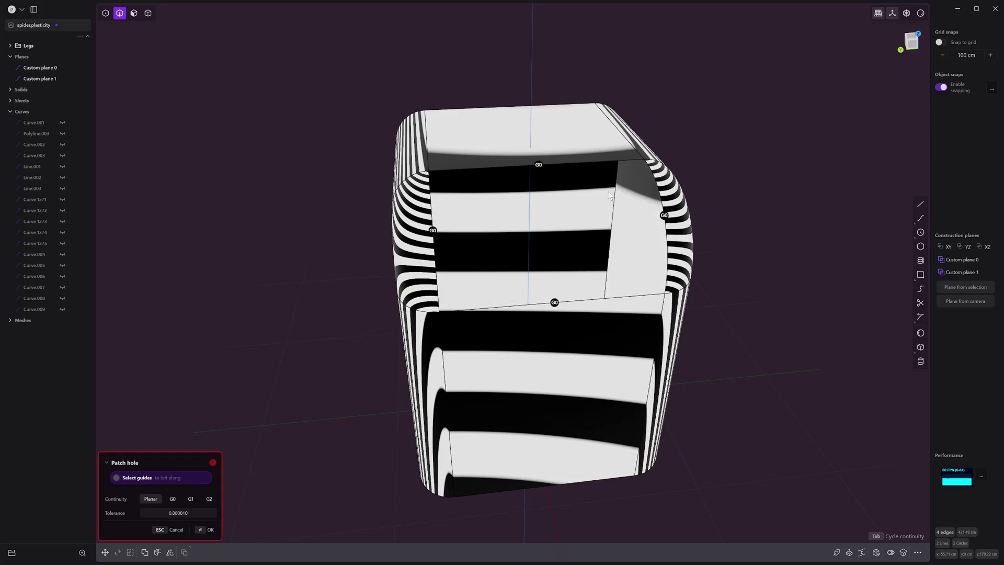
{"action": "key", "text": "Tab"}
{"action": "key", "text": "Escape"}
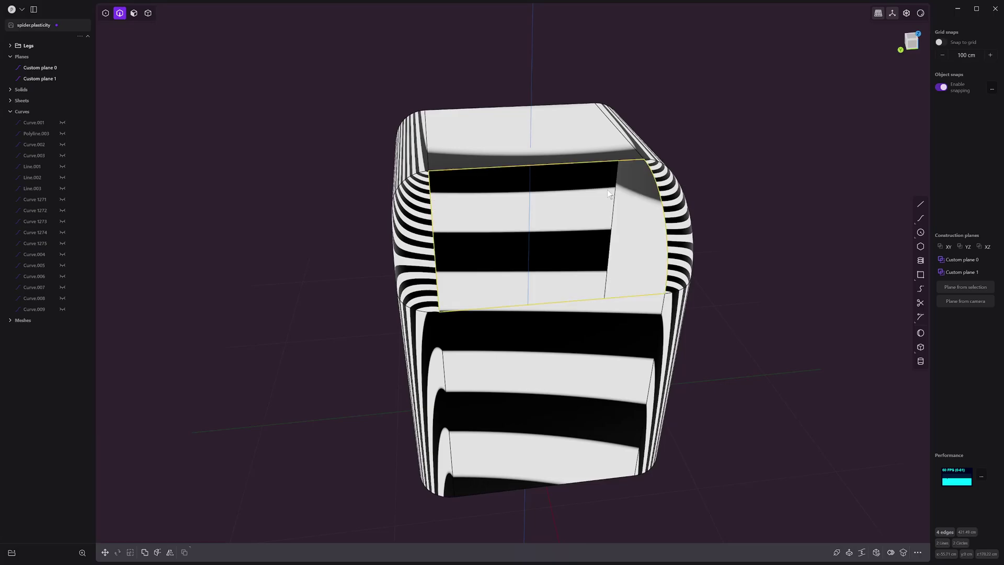
Try filling the opening with an XNurbs surface at G2 continuity, inspect its zebra stripes, and cancel it.
{"action": "key", "text": "alt+x"}
{"action": "middle_click_drag", "start_coordinate": [606, 193], "coordinate": [589, 196]}
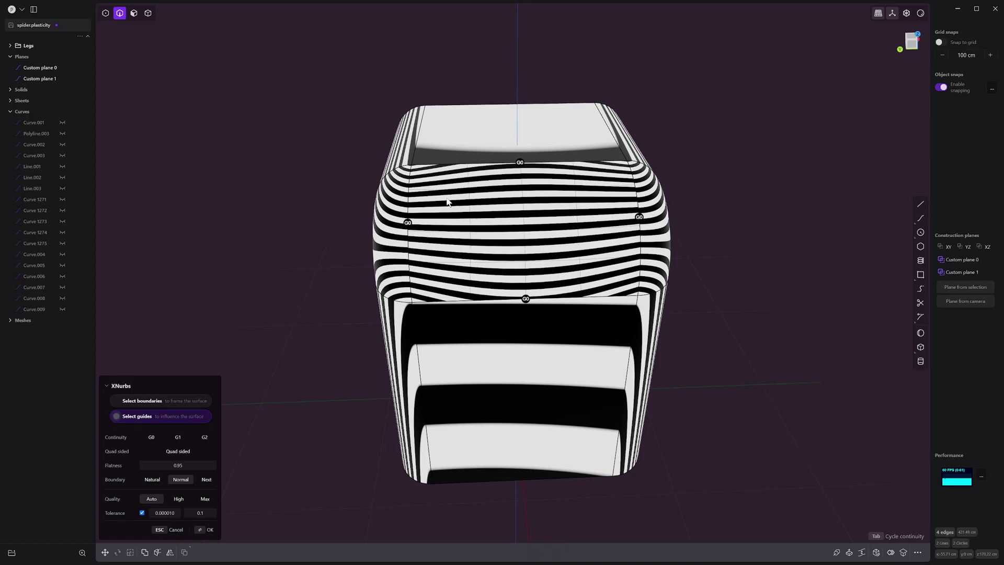
{"action": "key", "text": "Tab"}
{"action": "key", "text": "Tab"}
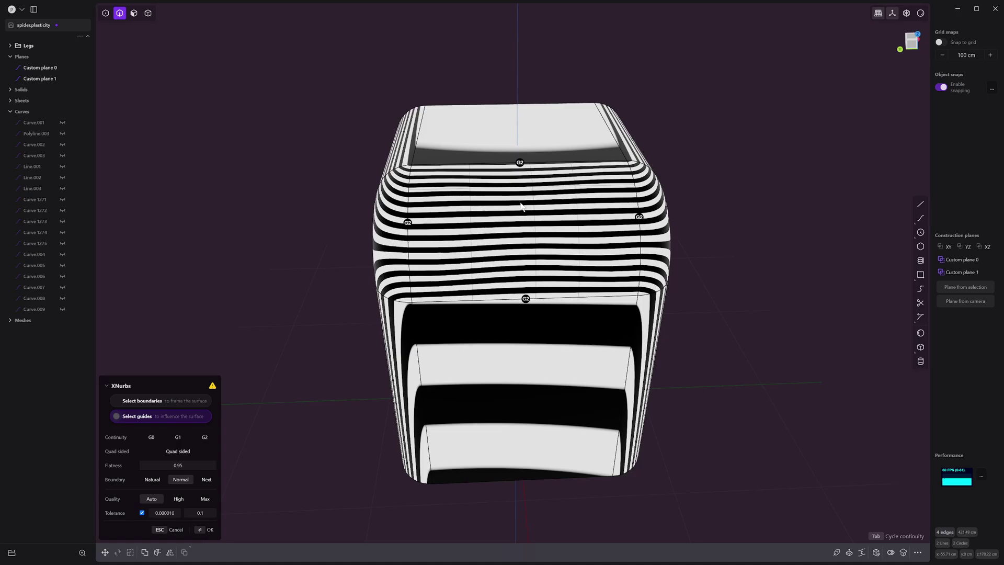
{"action": "middle_click_drag", "start_coordinate": [448, 201], "coordinate": [638, 225]}
{"action": "scroll", "coordinate": [513, 218], "scroll_direction": "up", "scroll_amount": 5}
{"action": "key", "text": "Escape"}
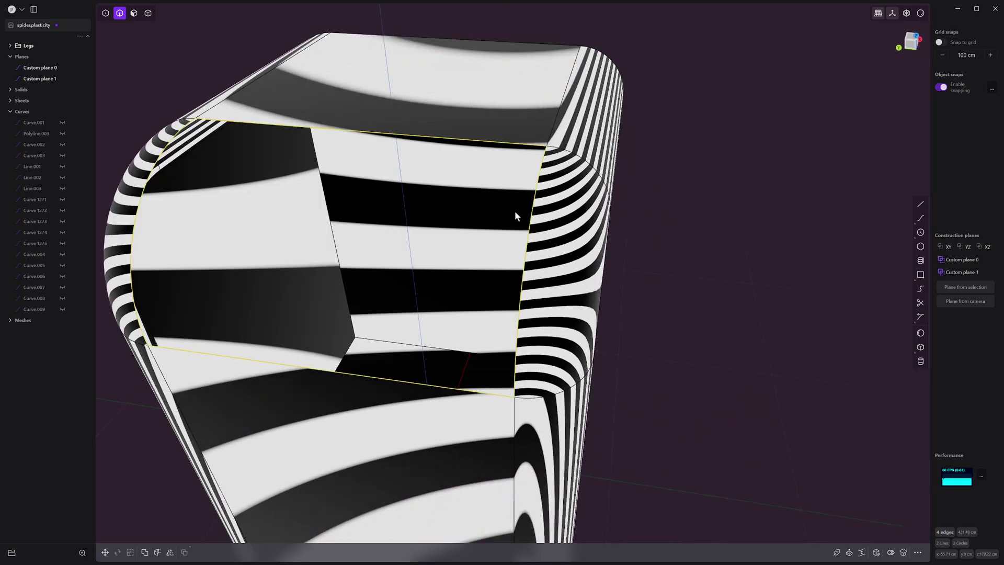
Fill the opening with a Square surface and switch the zebra shading back to the shaded grey material.
{"action": "scroll", "coordinate": [516, 212], "scroll_direction": "down", "scroll_amount": 2}
{"action": "middle_click_drag", "start_coordinate": [516, 212], "coordinate": [505, 264]}
{"action": "type", "text": "f"}
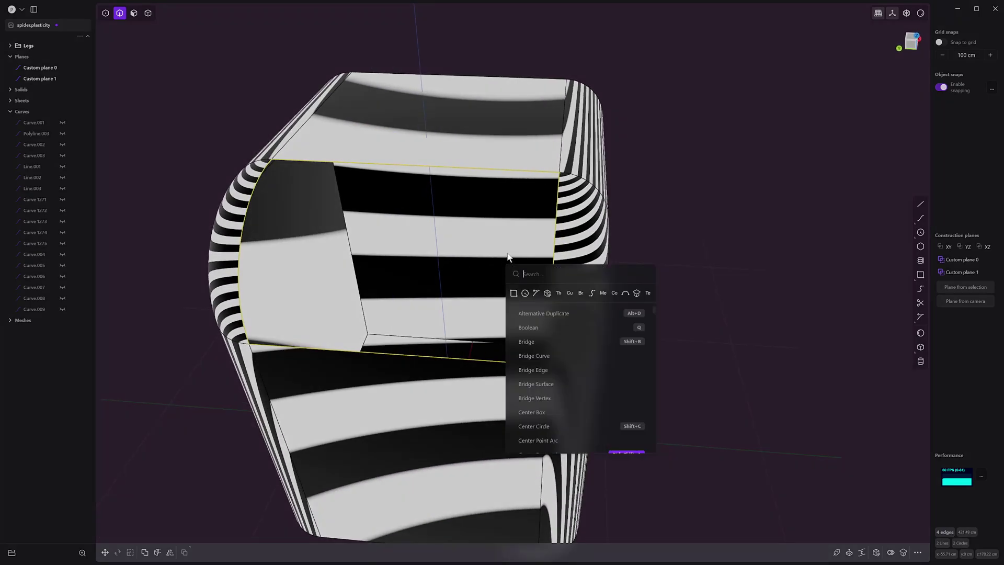
{"action": "type", "text": "sqa"}
{"action": "key", "text": "BackSpace"}
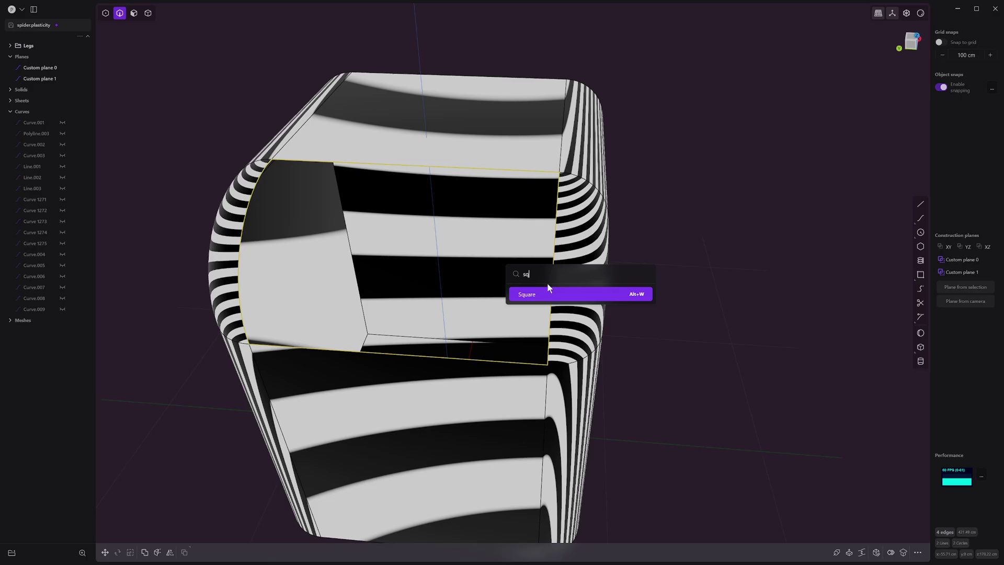
{"action": "left_click", "coordinate": [551, 295]}
{"action": "middle_click_drag", "start_coordinate": [491, 292], "coordinate": [523, 291]}
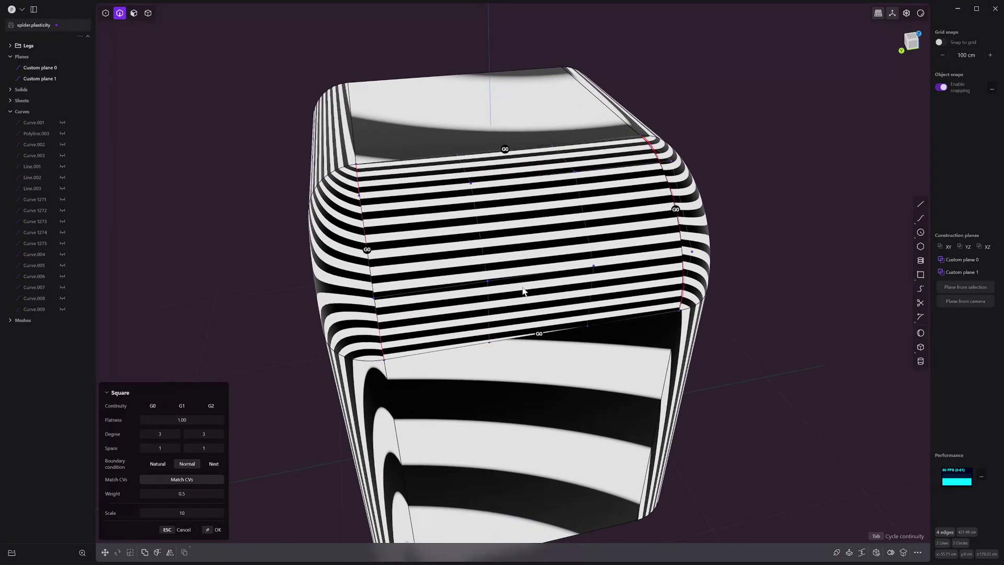
{"action": "left_click", "coordinate": [920, 13]}
{"action": "left_click", "coordinate": [868, 47]}
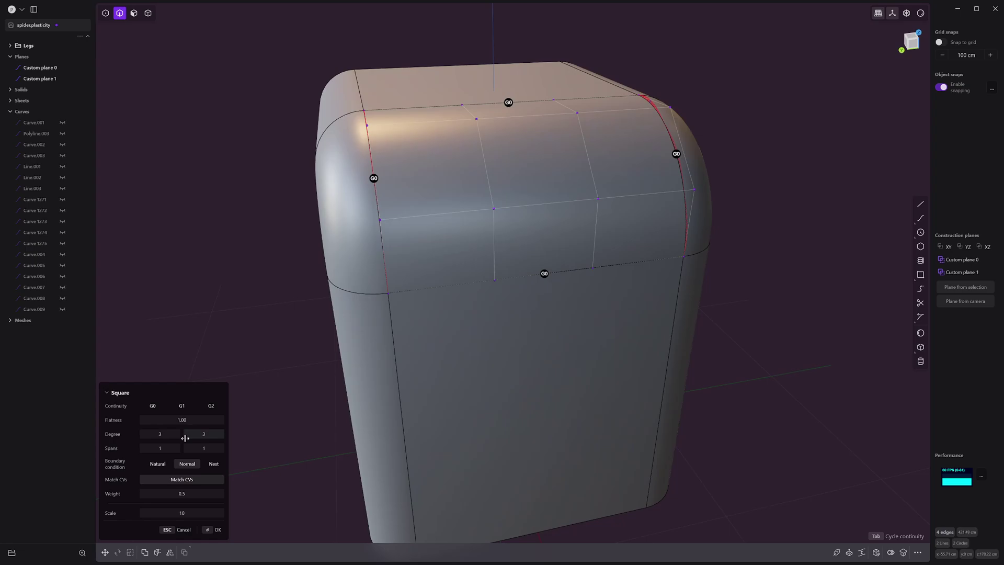
Set the Square surface's degree to 9 and its spans to 9 in both directions.
{"action": "left_click_drag", "start_coordinate": [168, 435], "coordinate": [230, 434]}
{"action": "left_click", "coordinate": [157, 449]}
{"action": "type", "text": "9"}
{"action": "key", "text": "Return"}
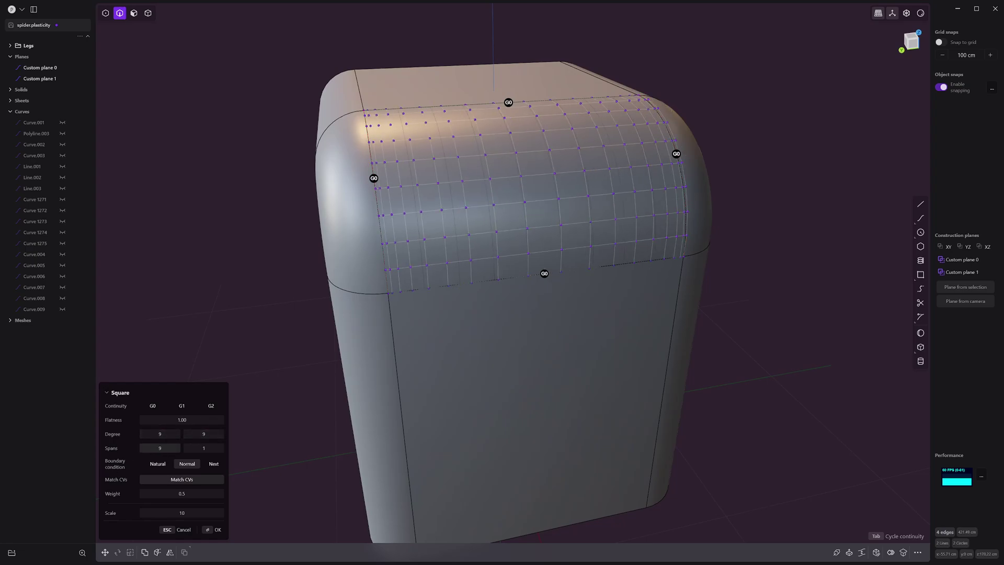
{"action": "left_click", "coordinate": [204, 448]}
{"action": "type", "text": "9"}
{"action": "key", "text": "Return"}
{"action": "middle_click_drag", "start_coordinate": [286, 421], "coordinate": [340, 319]}
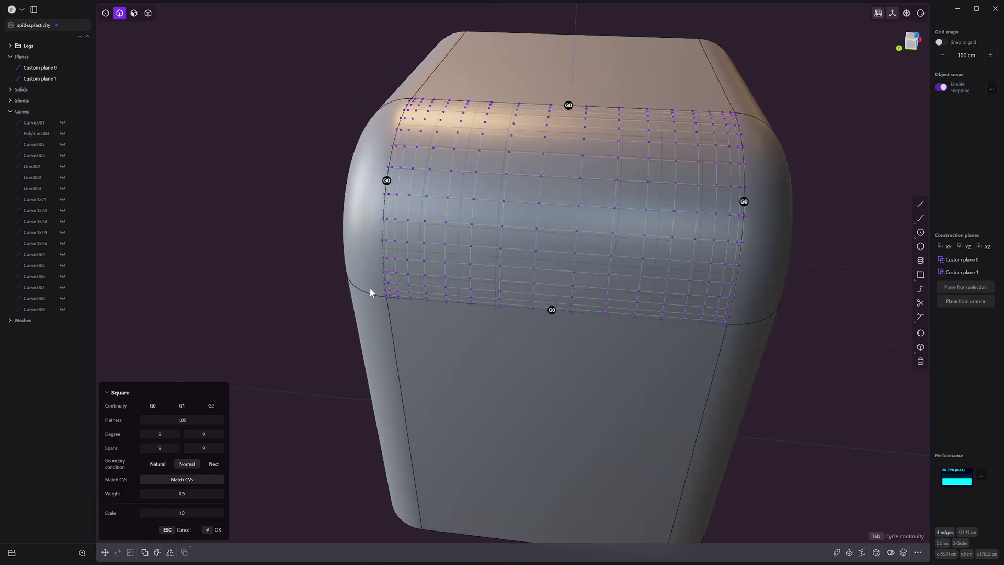
Set the Square surface's continuity to G1 and its U degree to 8, and finish the surface.
{"action": "key", "text": "Tab"}
{"action": "key", "text": "Tab"}
{"action": "mouse_move", "coordinate": [370, 286]}
{"action": "middle_mouse_down"}
{"action": "mouse_move", "coordinate": [389, 273]}
{"action": "mouse_move", "coordinate": [328, 217]}
{"action": "mouse_move", "coordinate": [353, 283]}
{"action": "middle_mouse_up"}
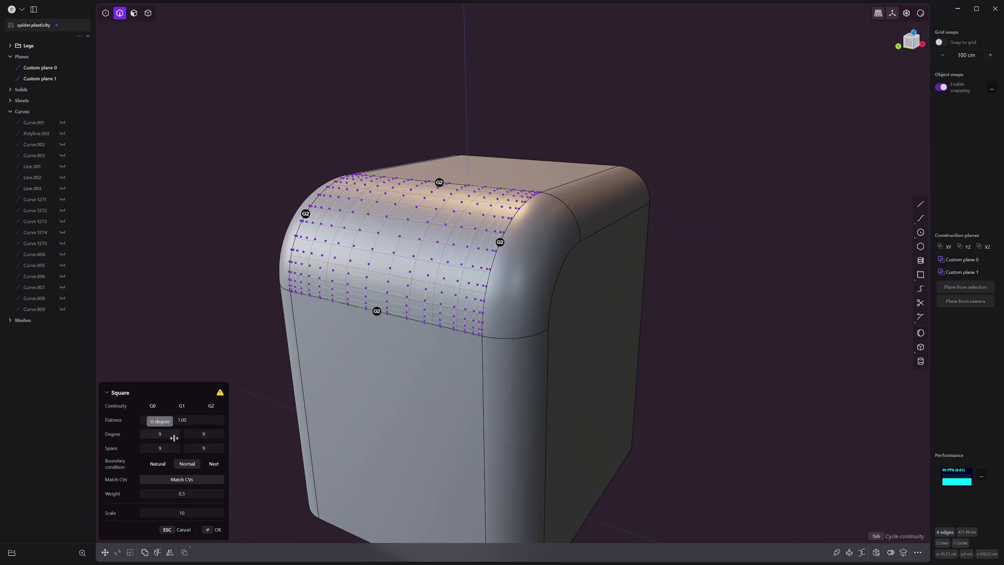
{"action": "left_click_drag", "start_coordinate": [174, 437], "coordinate": [167, 438]}
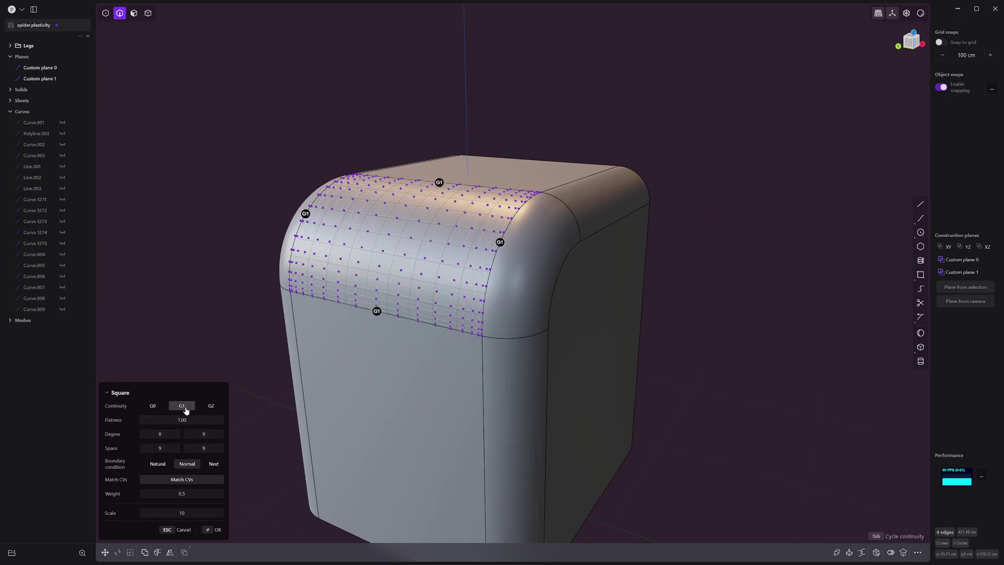
{"action": "middle_click_drag", "start_coordinate": [278, 397], "coordinate": [446, 305]}
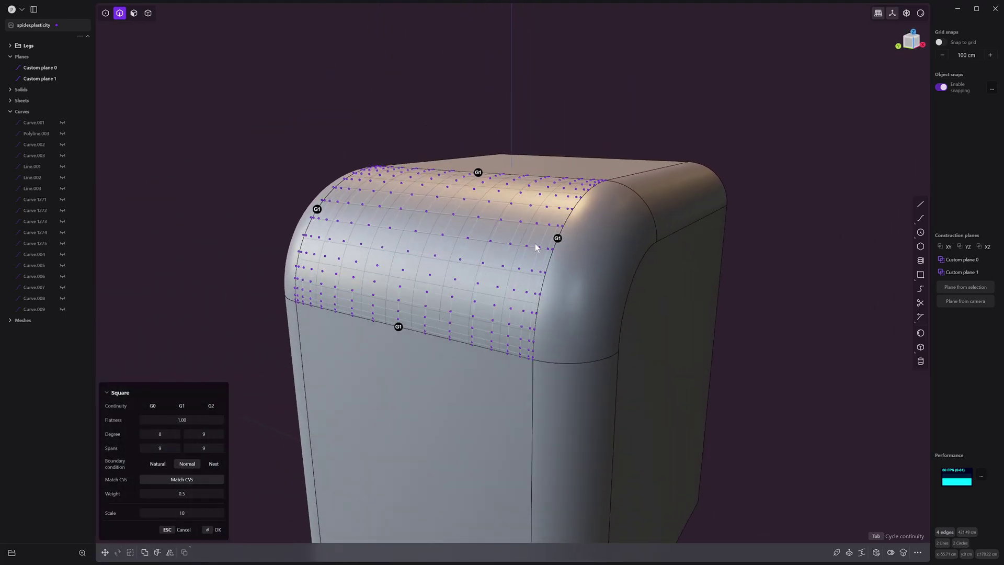
{"action": "key", "text": "Return"}
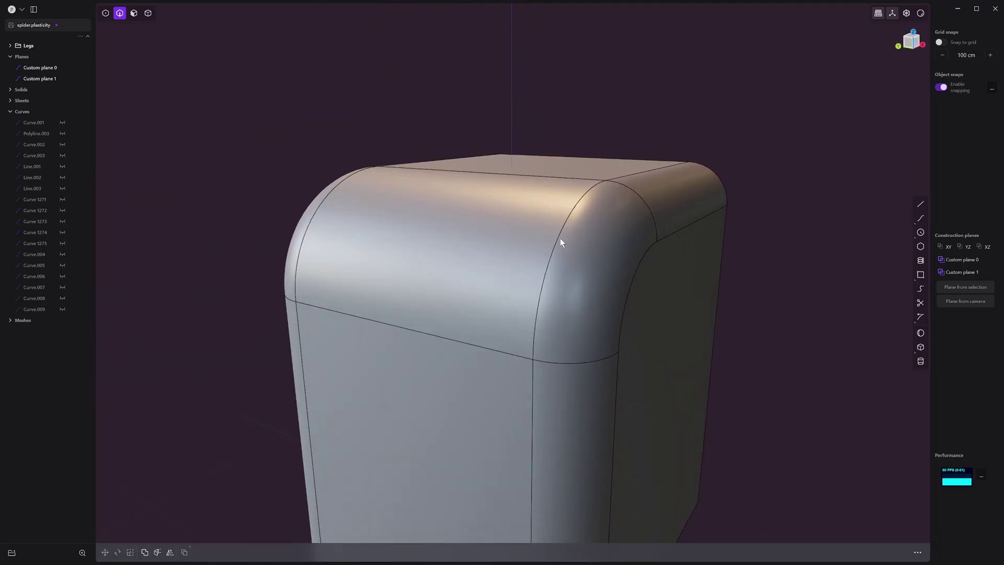
Switch the shading to zebra stripes and inspect the Square surface's transitions to the adjoining faces.
{"action": "middle_click_drag", "start_coordinate": [442, 243], "coordinate": [462, 300]}
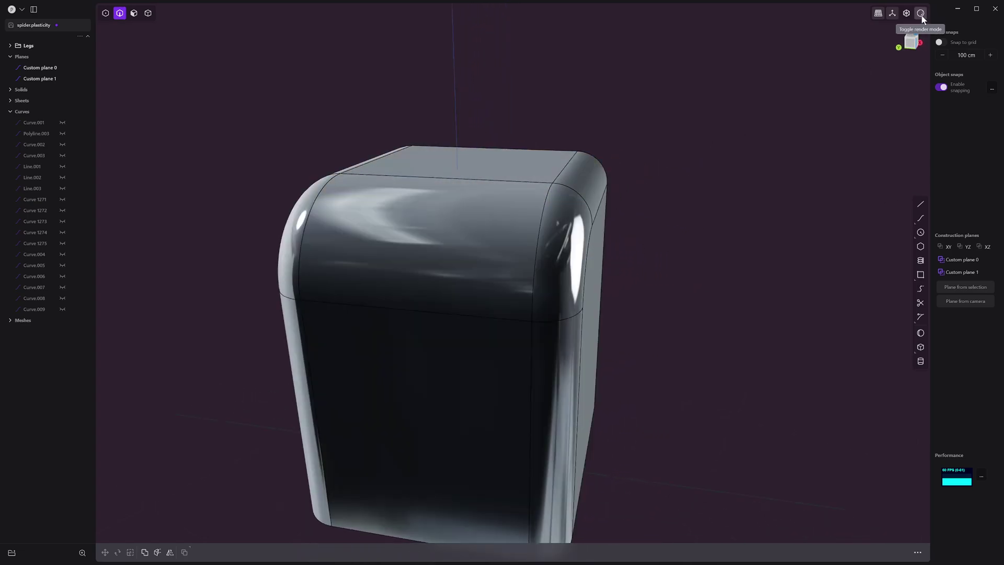
{"action": "left_click", "coordinate": [920, 16]}
{"action": "left_click", "coordinate": [921, 113]}
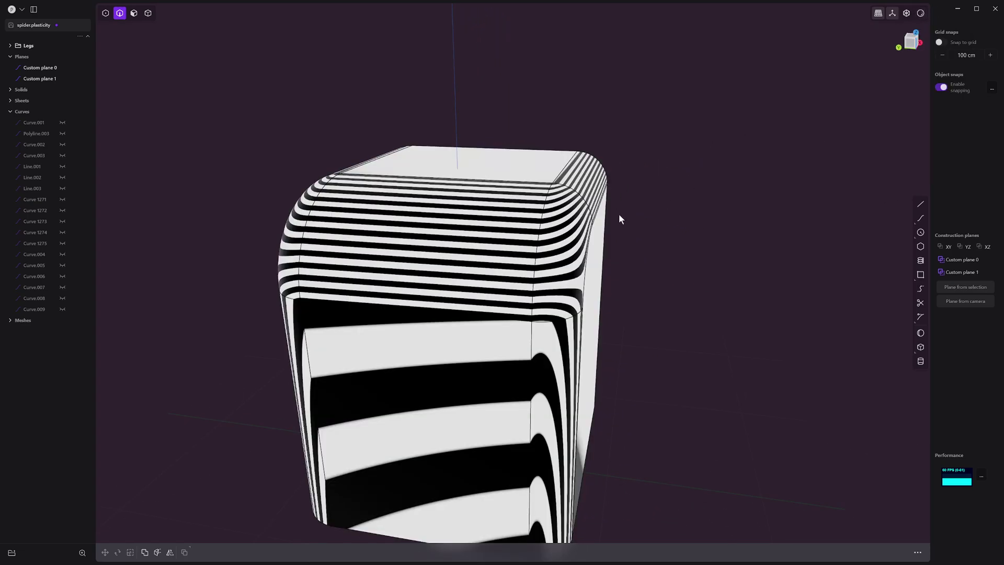
{"action": "middle_click_drag", "start_coordinate": [619, 213], "coordinate": [523, 230]}
Delete the Square surface's face to reopen the front upper opening of the box.
{"action": "key", "text": "3"}
{"action": "left_click", "coordinate": [406, 217]}
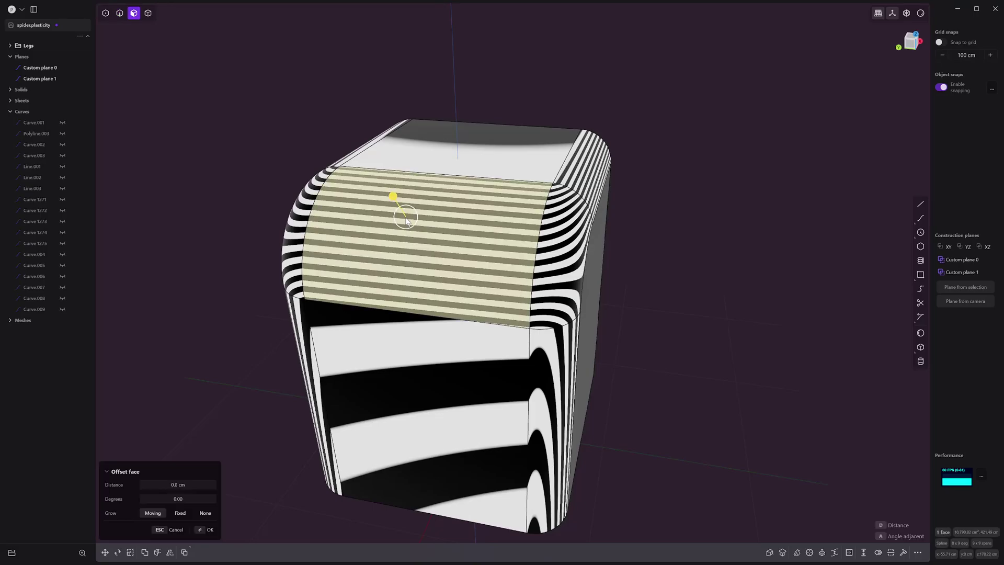
{"action": "key", "text": "Delete"}
Try filling the opening with an XNurbs surface at G1 continuity, inspect its zebra stripes, and cancel it.
{"action": "key", "text": "2"}
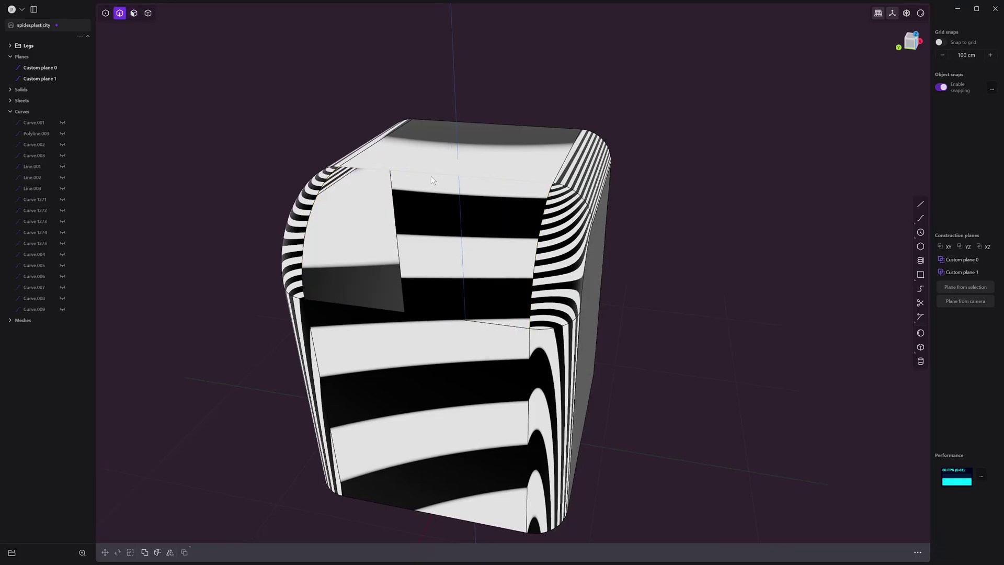
{"action": "left_click", "coordinate": [431, 174]}
{"action": "key", "text": "e"}
{"action": "key", "text": "alt+p"}
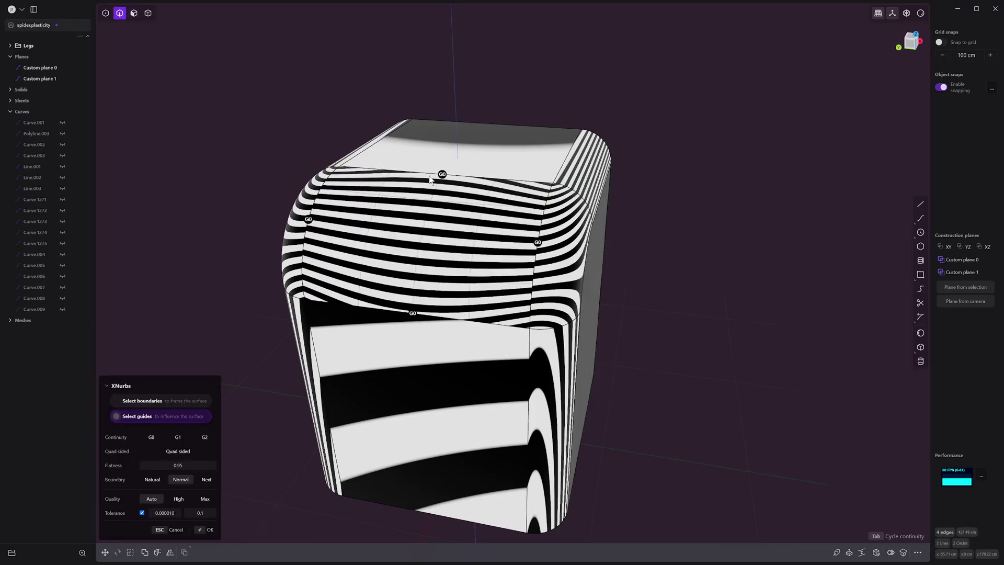
{"action": "middle_click_drag", "start_coordinate": [429, 177], "coordinate": [485, 245]}
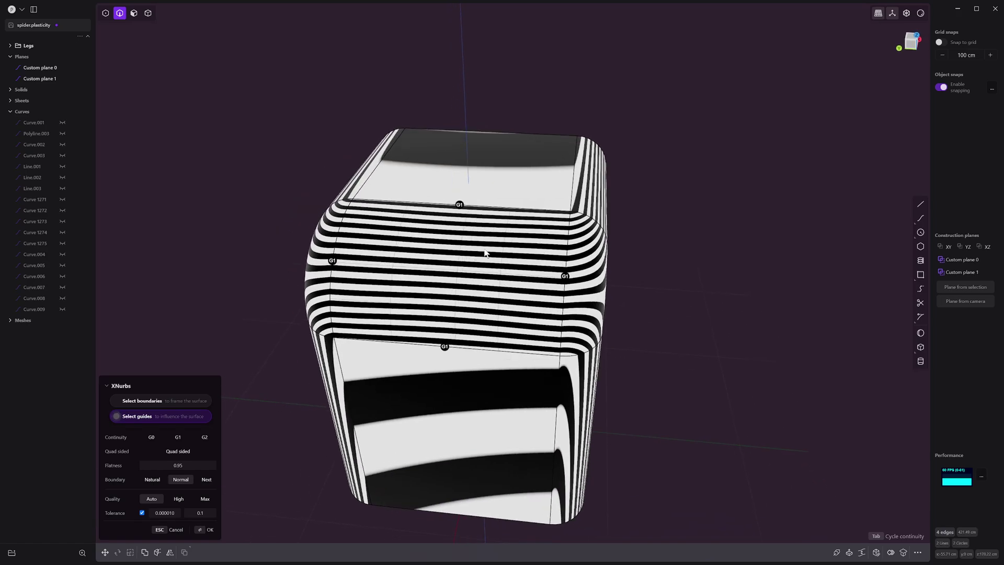
{"action": "key", "text": "Return"}
Try a Square surface on the same opening to compare its zebra stripes, and cancel it.
{"action": "key", "text": "alt+p"}
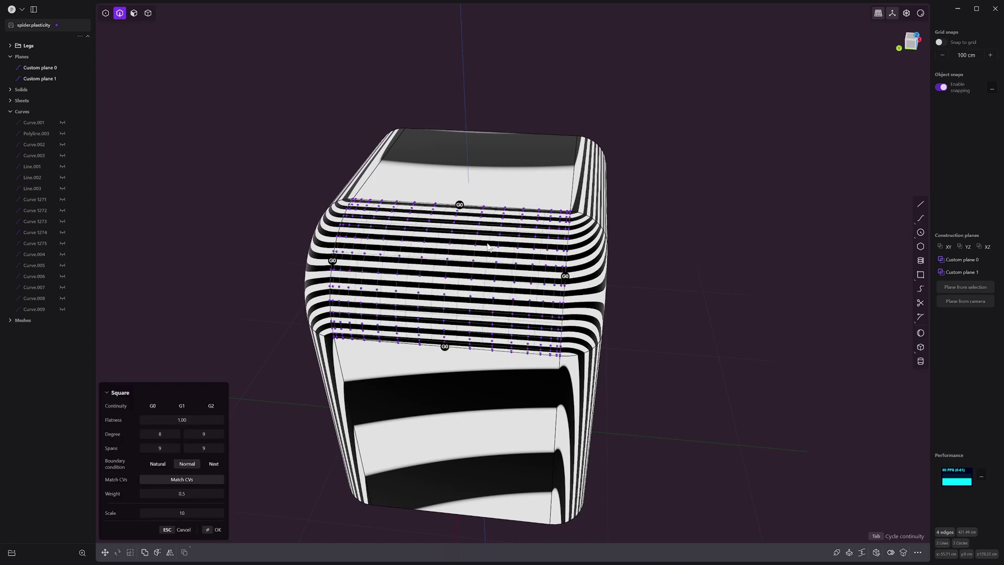
{"action": "key", "text": "Return"}
{"action": "middle_click_drag", "start_coordinate": [529, 242], "coordinate": [540, 236]}
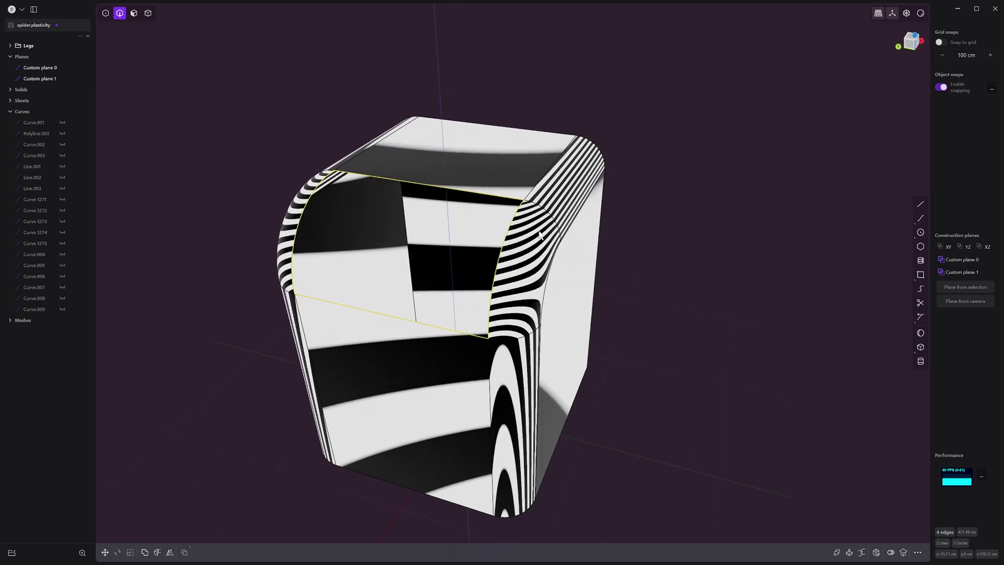
Fill the opening with an XNurbs surface at G2 continuity and clear the selection.
{"action": "mouse_move", "coordinate": [622, 114]}
{"action": "middle_mouse_down"}
{"action": "mouse_move", "coordinate": [612, 128]}
{"action": "mouse_move", "coordinate": [643, 280]}
{"action": "mouse_move", "coordinate": [614, 253]}
{"action": "mouse_move", "coordinate": [604, 212]}
{"action": "middle_mouse_up"}
{"action": "key", "text": "alt+x"}
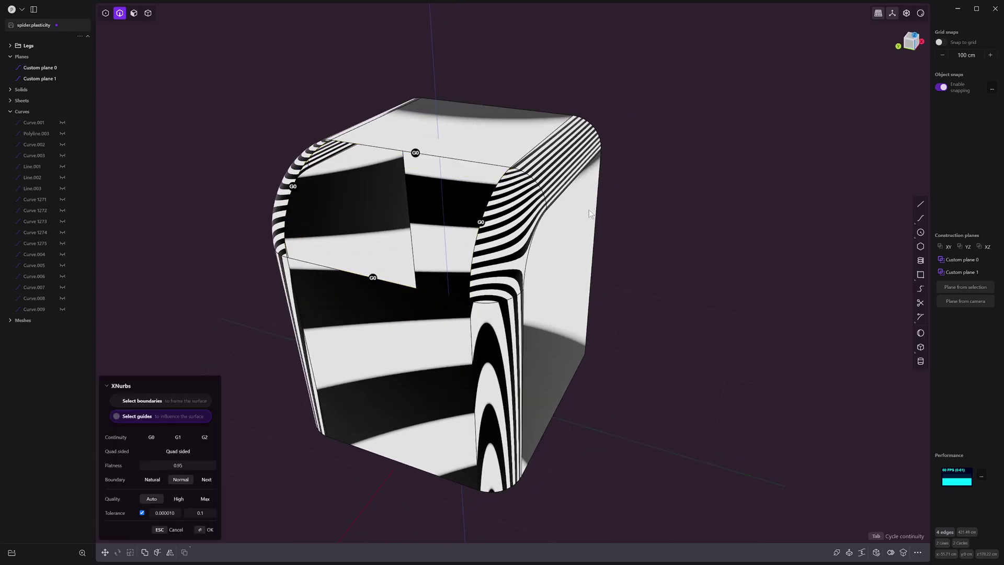
{"action": "key", "text": "Tab"}
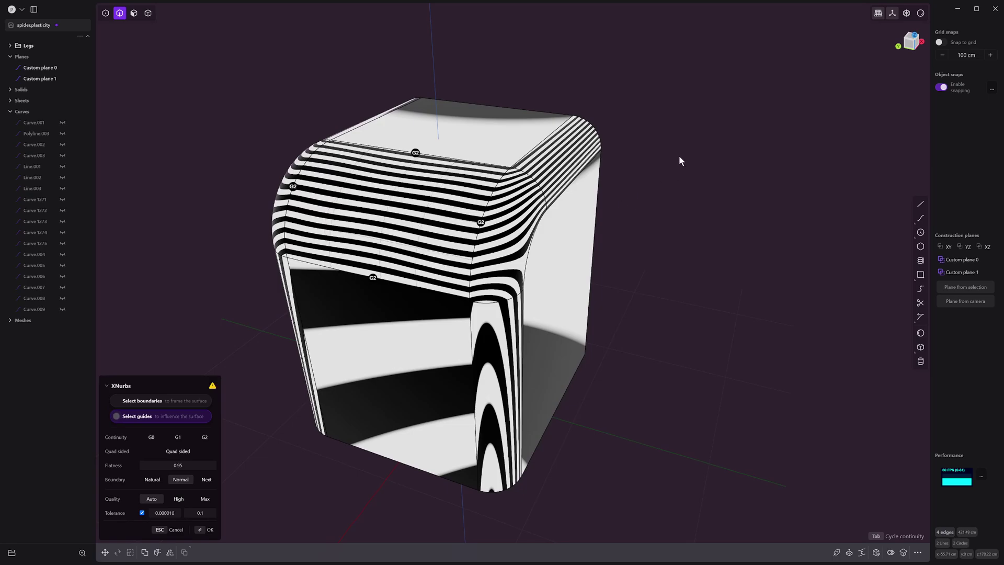
{"action": "key", "text": "Return"}
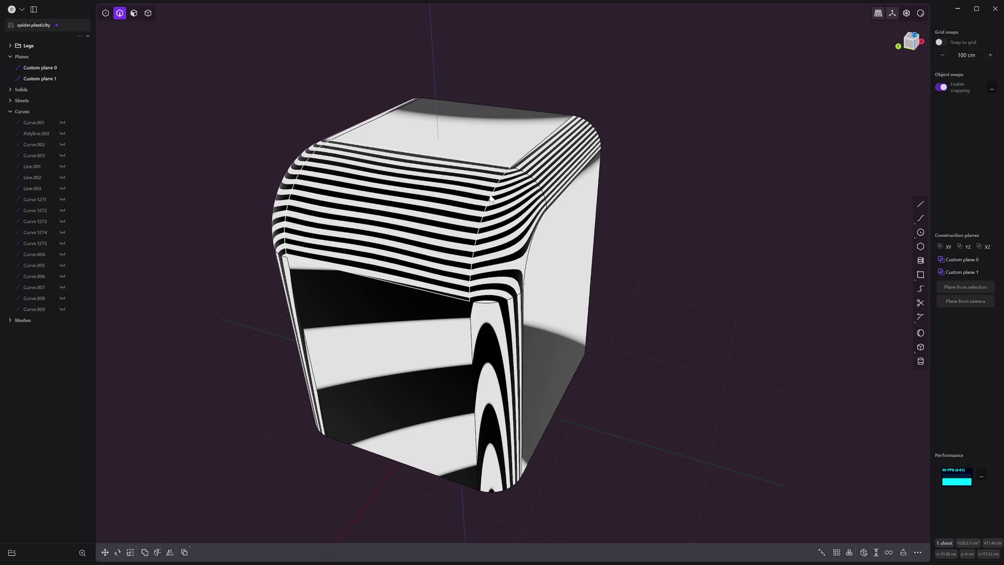
{"action": "key", "text": "j"}
{"action": "key", "text": "Escape"}
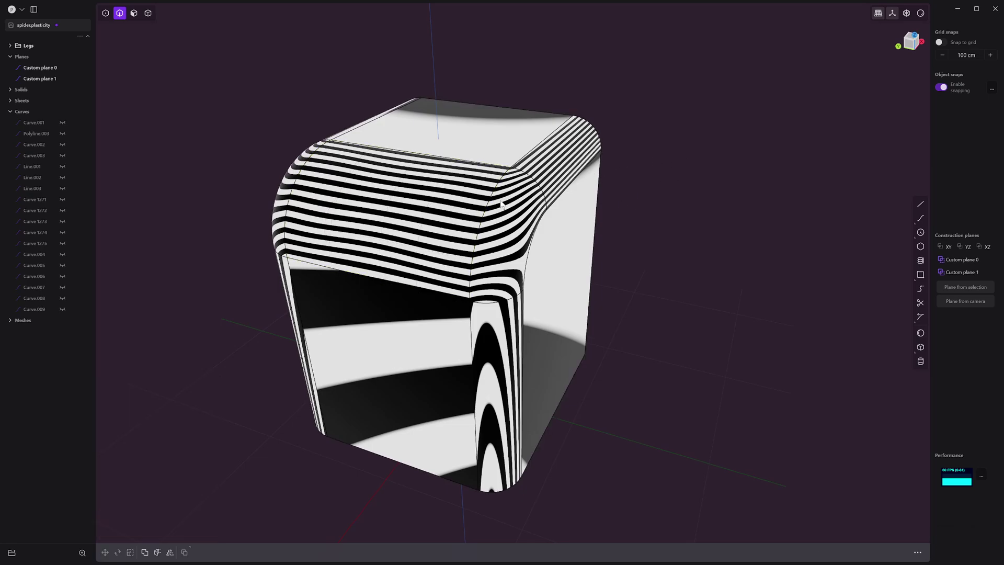
Delete the XNurbs surface's face and the boundary curve left around the opening.
{"action": "scroll", "coordinate": [500, 201], "scroll_direction": "down", "scroll_amount": 4}
{"action": "middle_click_drag", "start_coordinate": [501, 201], "coordinate": [639, 205]}
{"action": "scroll", "coordinate": [502, 208], "scroll_direction": "up", "scroll_amount": 4}
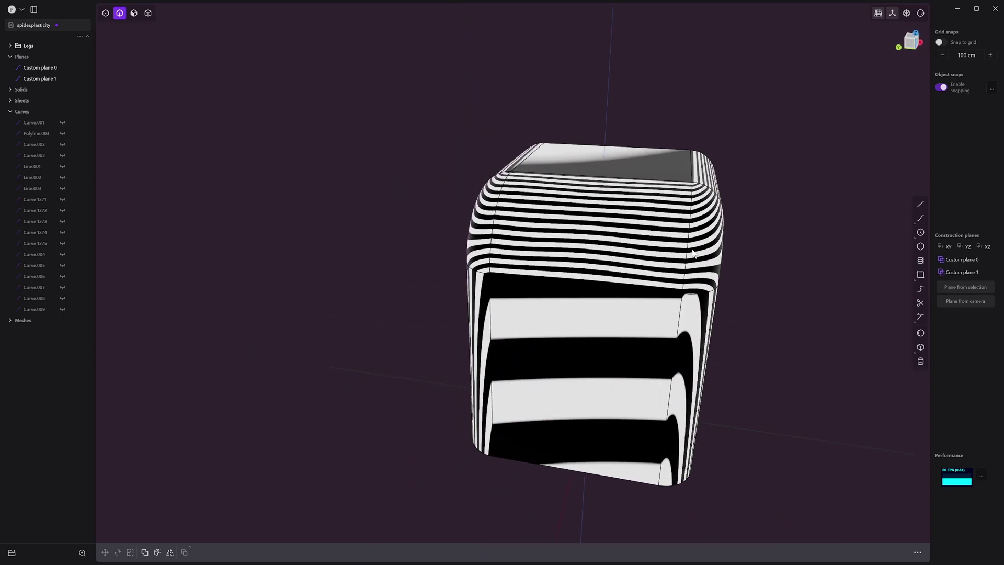
{"action": "key", "text": "3"}
{"action": "left_click", "coordinate": [588, 208]}
{"action": "key", "text": "Escape"}
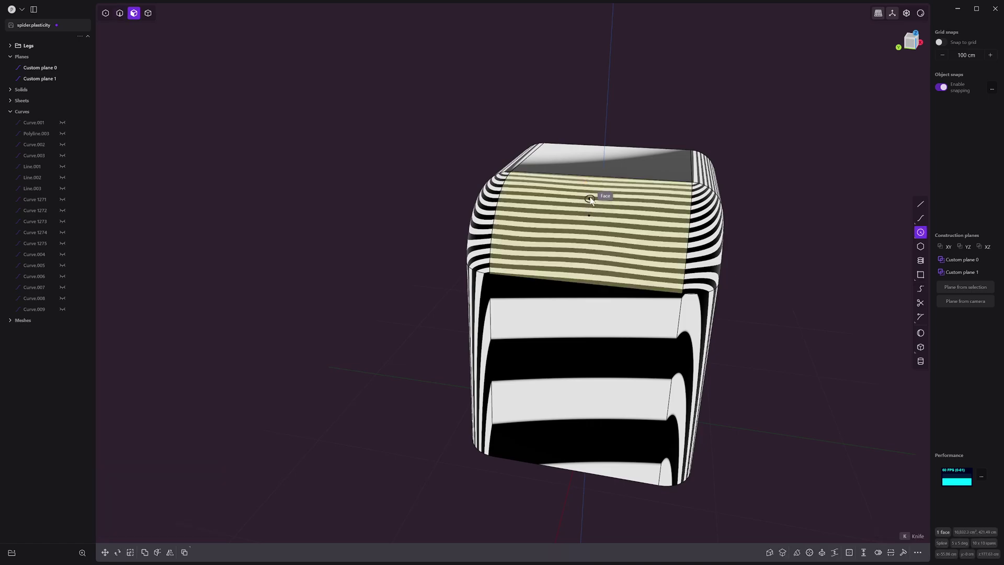
{"action": "key", "text": "Delete"}
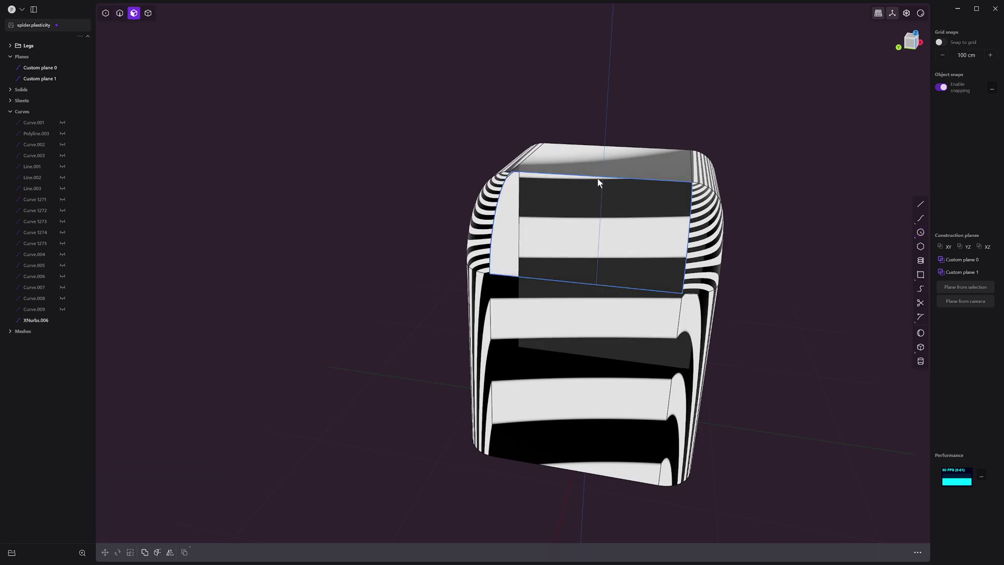
{"action": "key", "text": "2"}
{"action": "left_click", "coordinate": [611, 176]}
{"action": "key", "text": "Delete"}
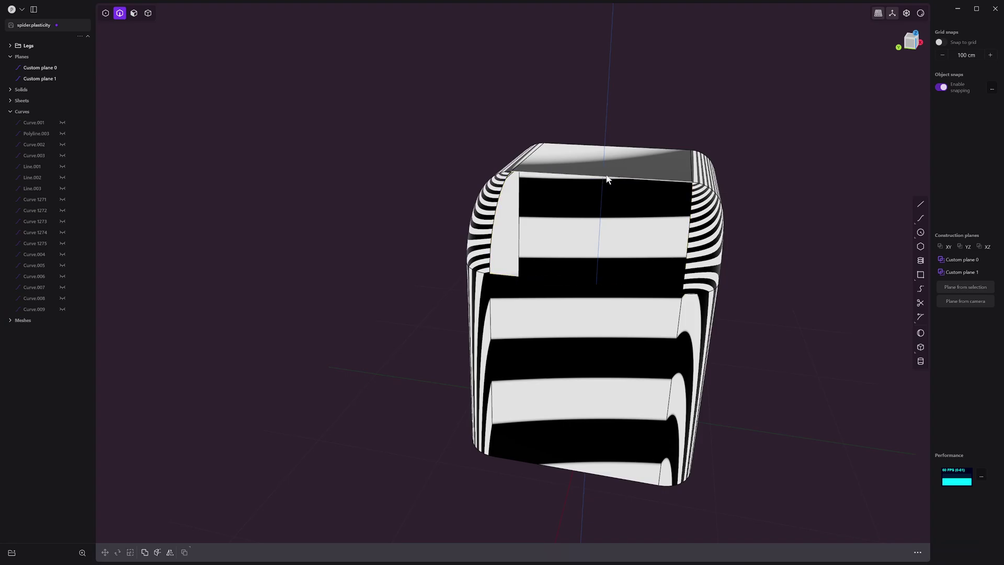
Try filling the opening with an XNurbs surface using the Quad sided option, inspect its stripes, and cancel it.
{"action": "double_click", "coordinate": [603, 176]}
{"action": "key", "text": "alt+p"}
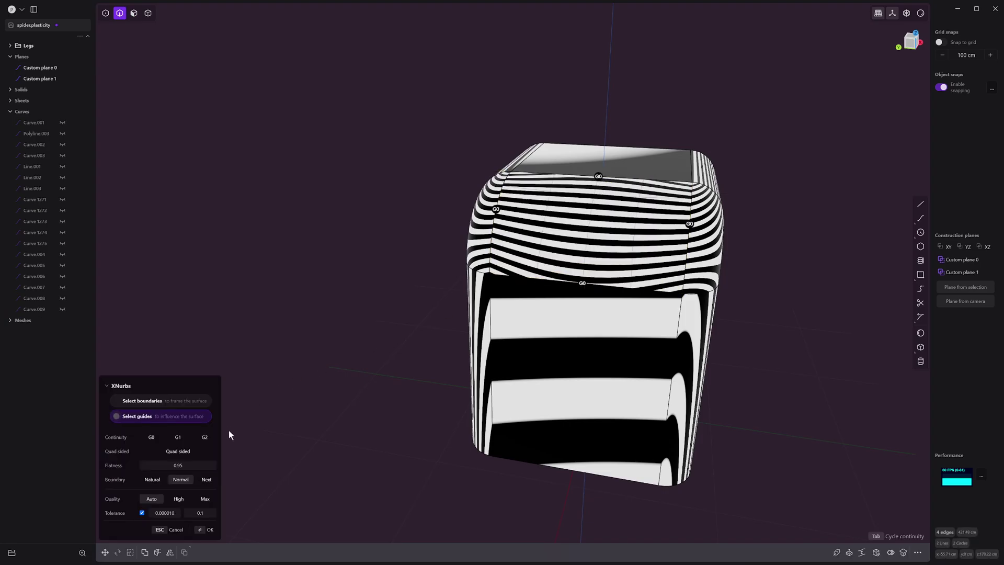
{"action": "left_click", "coordinate": [174, 455]}
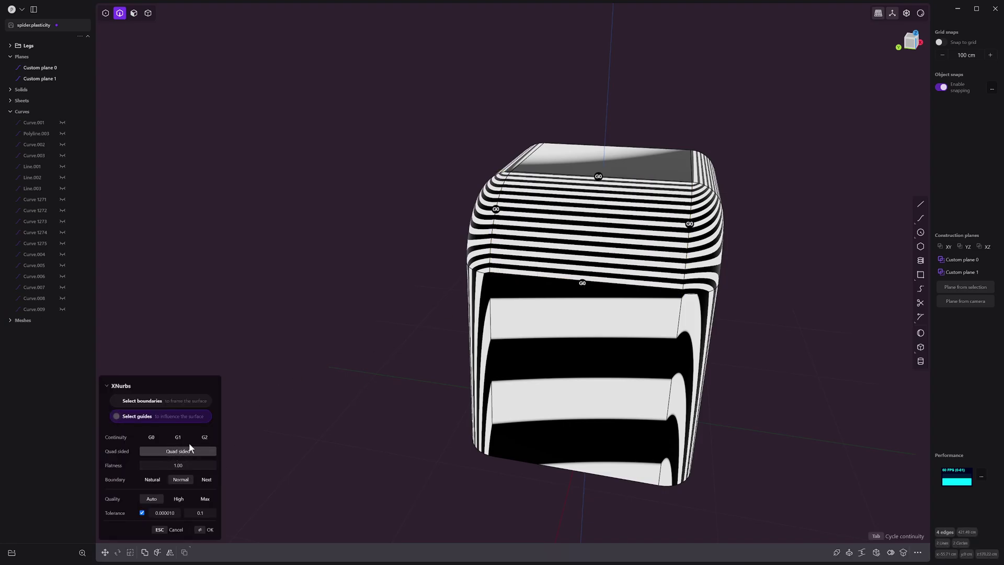
{"action": "middle_click_drag", "start_coordinate": [562, 293], "coordinate": [566, 296]}
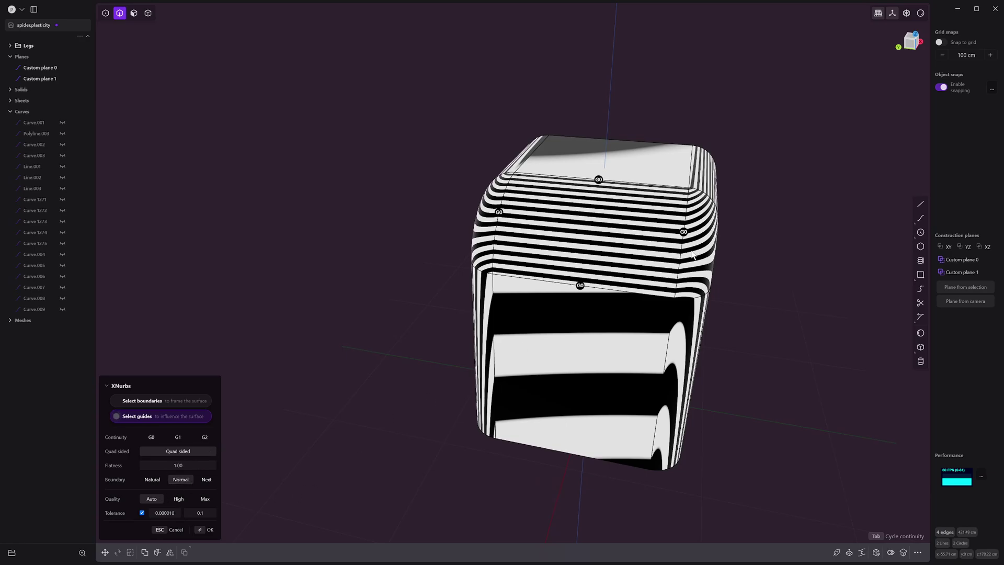
{"action": "key", "text": "Return"}
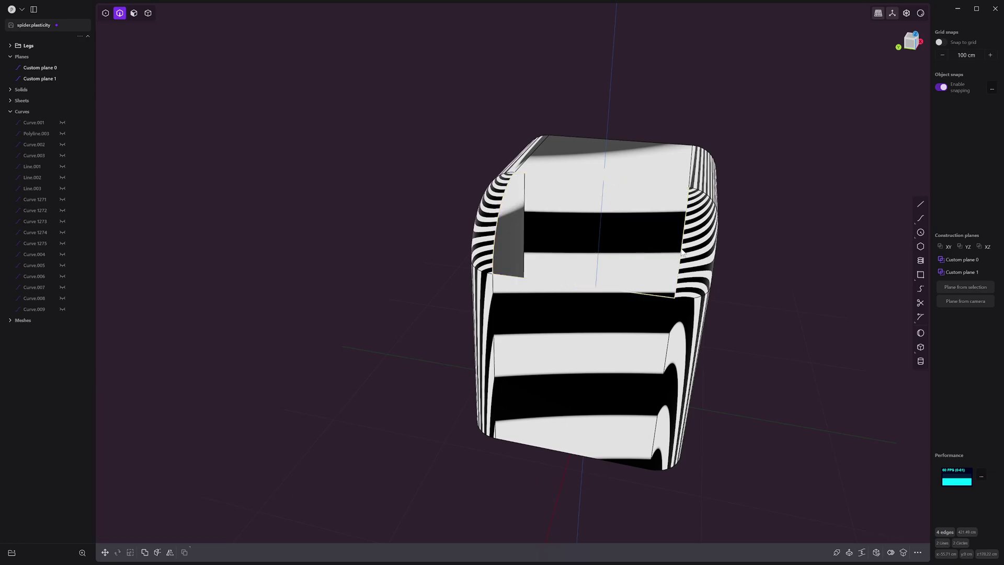
Try a Square surface on the opening with degrees 3 and 5 and spans 6 and 7, and cancel it.
{"action": "key", "text": "alt+p"}
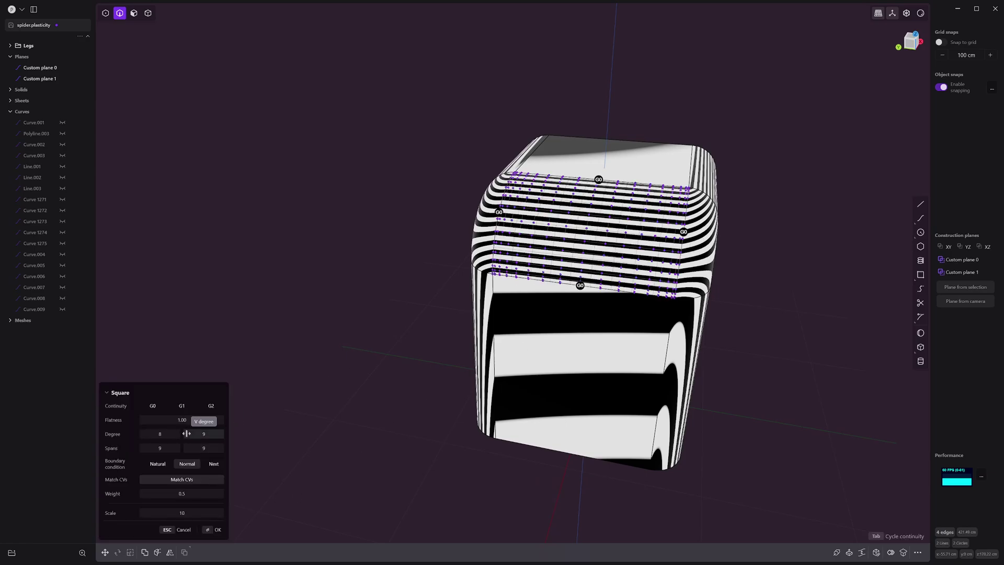
{"action": "left_click_drag", "start_coordinate": [170, 434], "coordinate": [156, 449]}
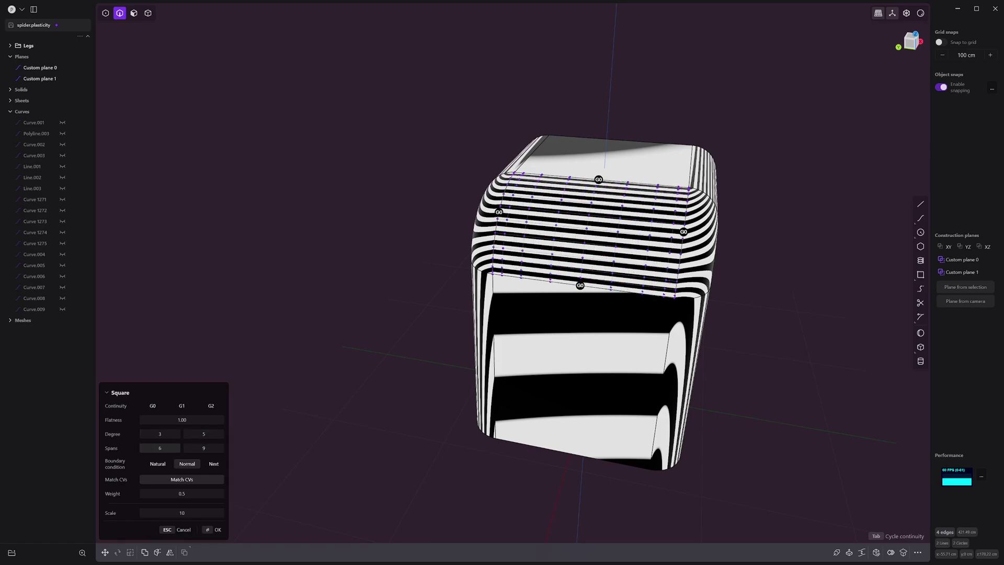
{"action": "left_click_drag", "start_coordinate": [224, 451], "coordinate": [217, 448]}
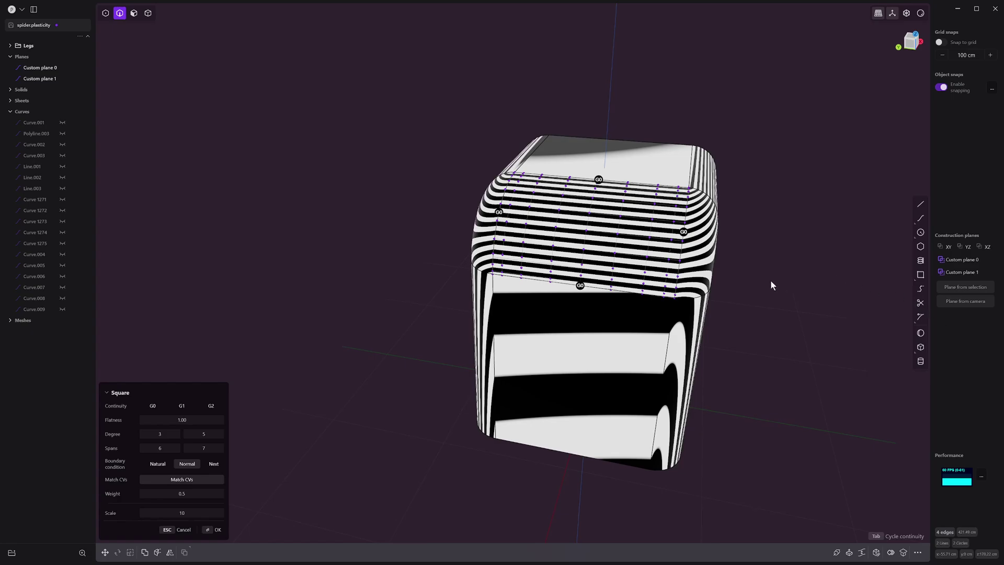
{"action": "key", "text": "Return"}
{"action": "mouse_move", "coordinate": [770, 253]}
{"action": "middle_mouse_down"}
{"action": "mouse_move", "coordinate": [783, 219]}
{"action": "mouse_move", "coordinate": [790, 246]}
{"action": "mouse_move", "coordinate": [786, 236]}
{"action": "middle_mouse_up"}
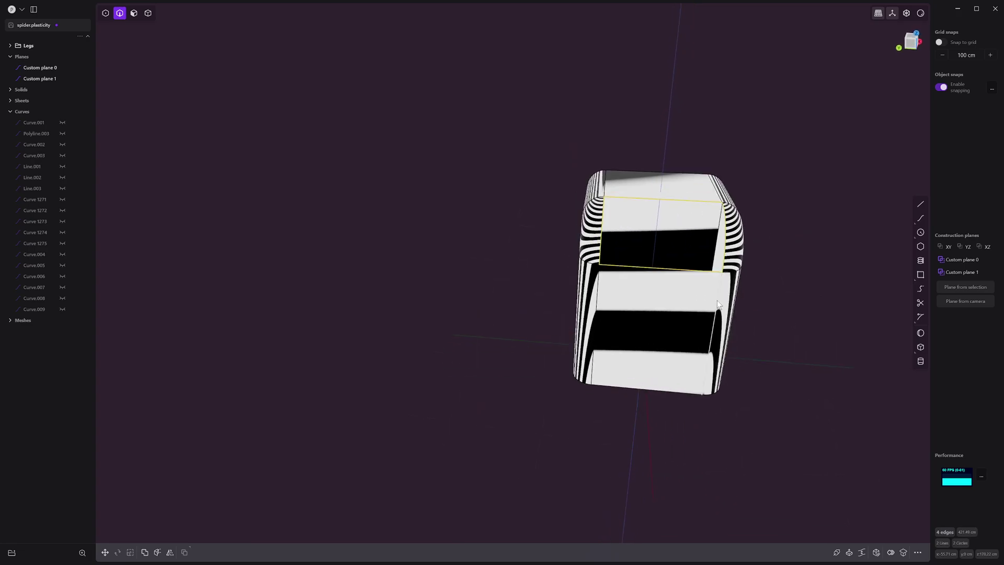
{"action": "middle_click_drag", "start_coordinate": [718, 305], "coordinate": [655, 294]}
{"action": "middle_click_drag", "start_coordinate": [677, 140], "coordinate": [693, 206]}
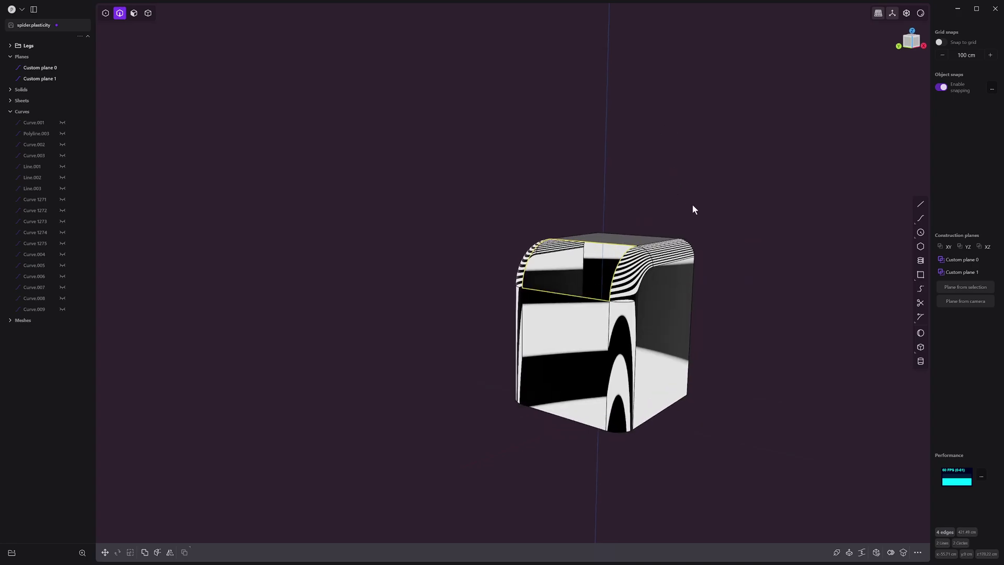